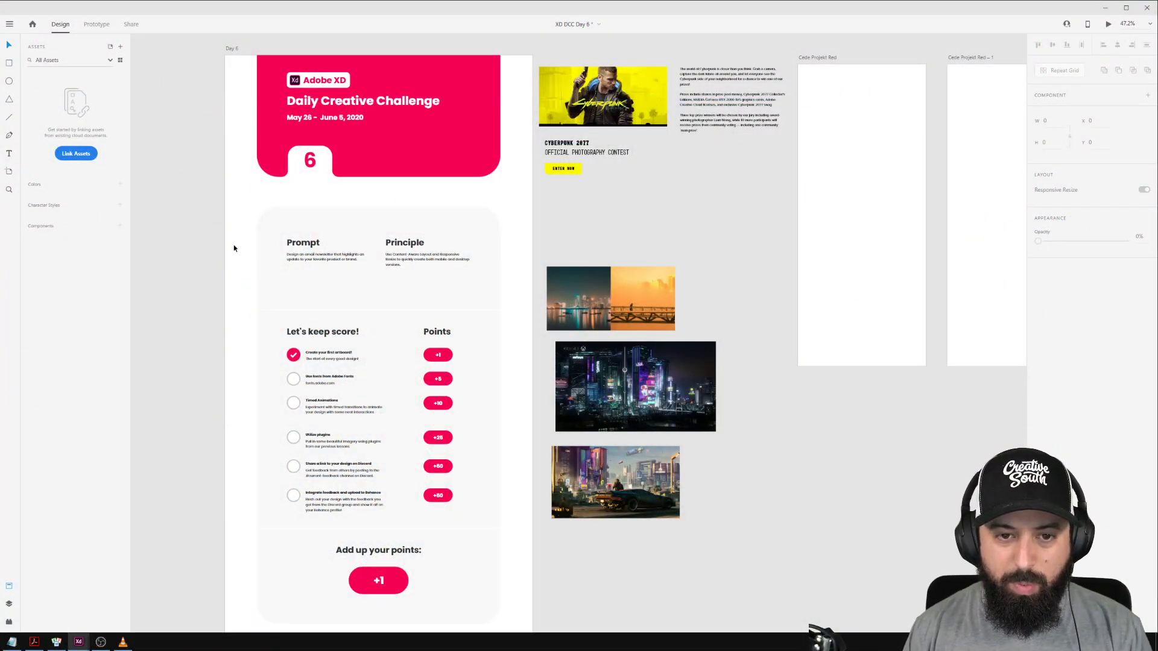
Review the Day 6 brief, covering the prompt, principle, scoring checklist and newsletter inspiration images.
{"action": "scroll", "coordinate": [290, 265], "scroll_direction": "up", "scroll_amount": 5}
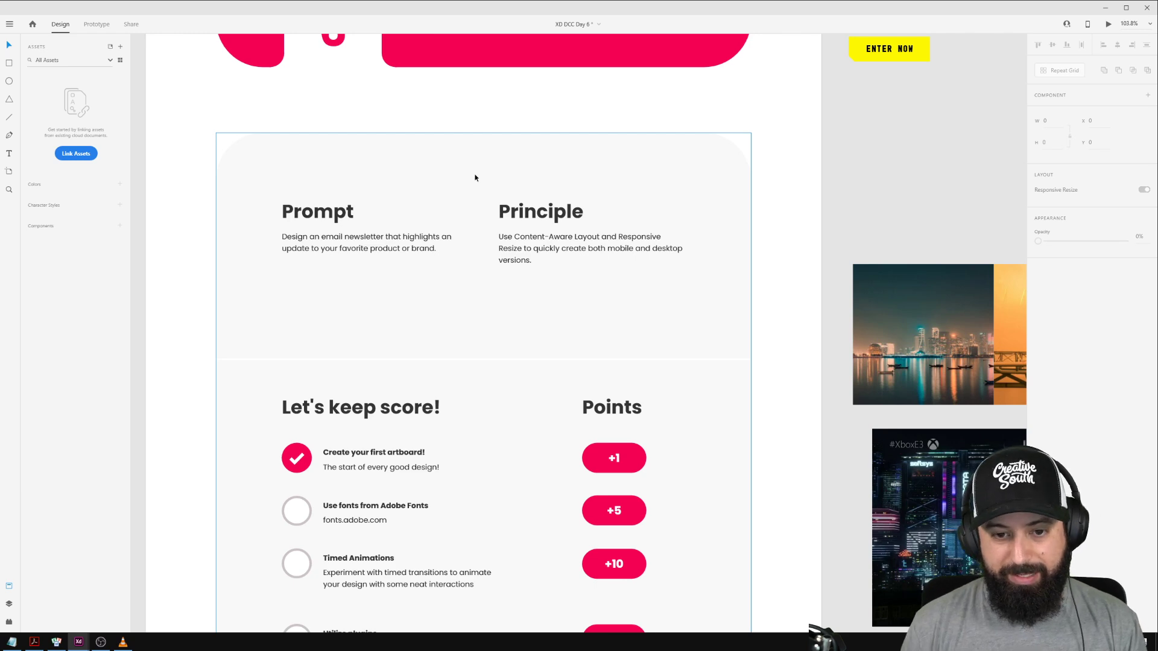
{"action": "scroll", "coordinate": [511, 413], "scroll_direction": "down", "scroll_amount": 10}
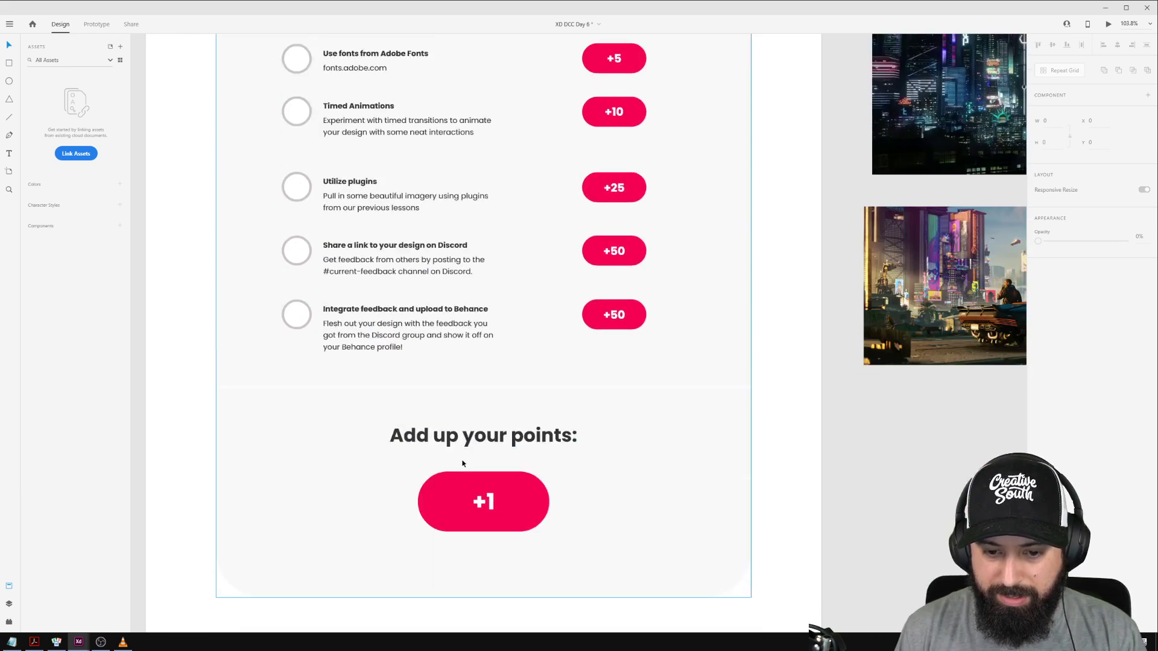
{"action": "scroll", "coordinate": [462, 463], "scroll_direction": "down", "scroll_amount": 8}
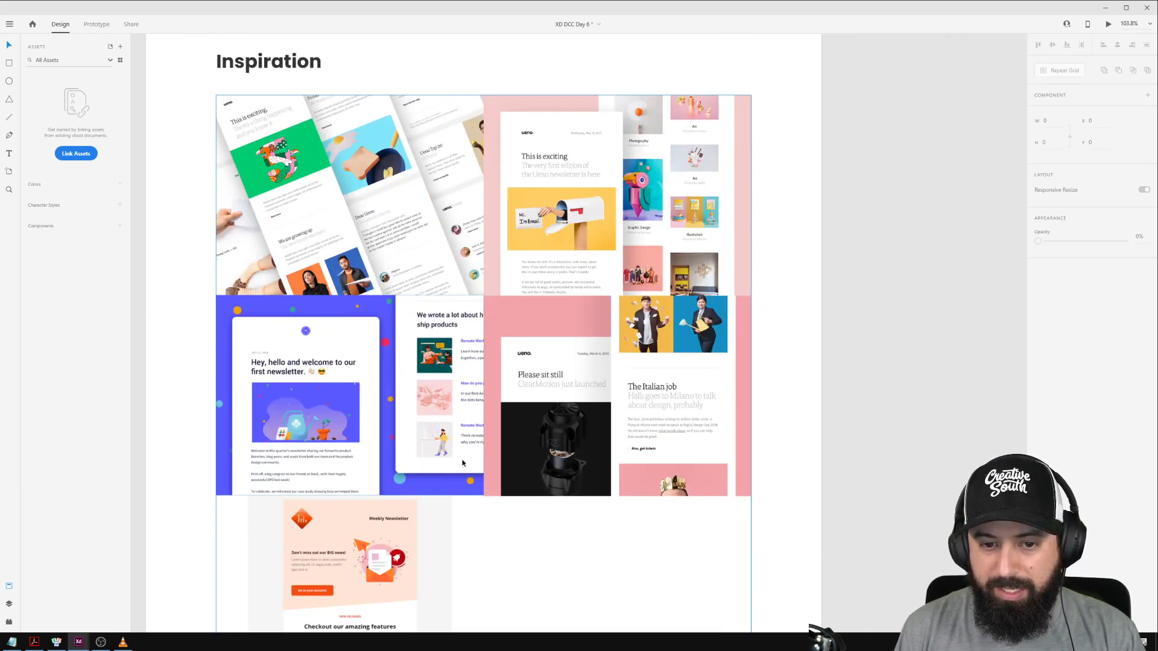
{"action": "scroll", "coordinate": [895, 393], "scroll_direction": "down", "scroll_amount": 1}
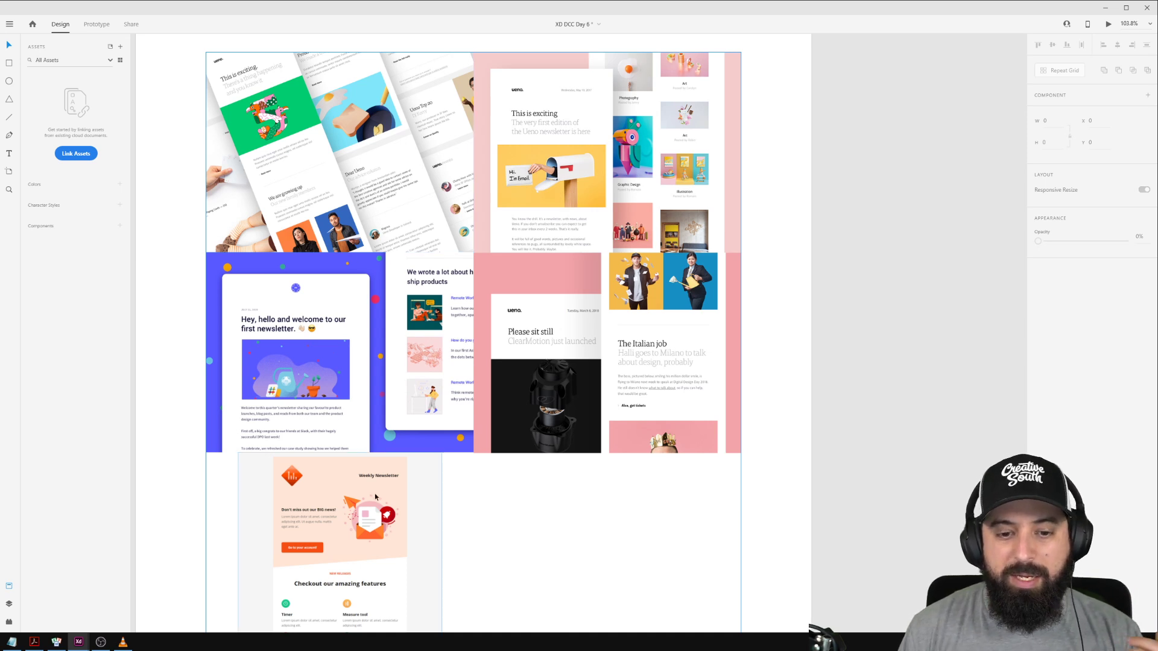
{"action": "scroll", "coordinate": [375, 497], "scroll_direction": "down", "scroll_amount": 5}
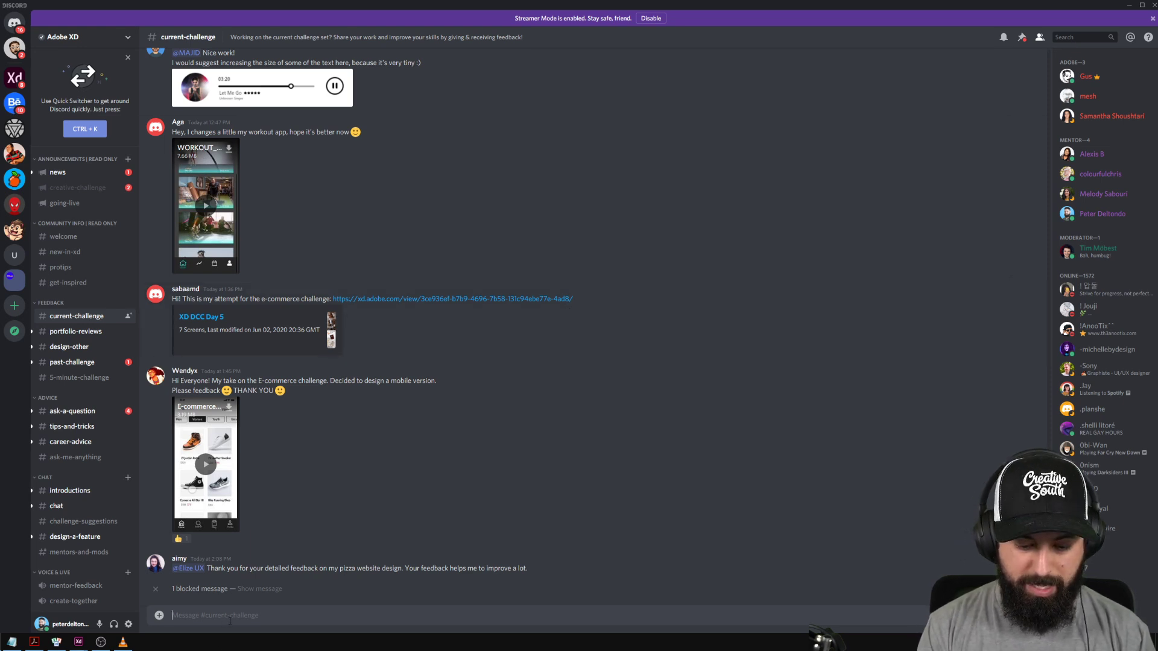
{"action": "type", "text": "behance."}
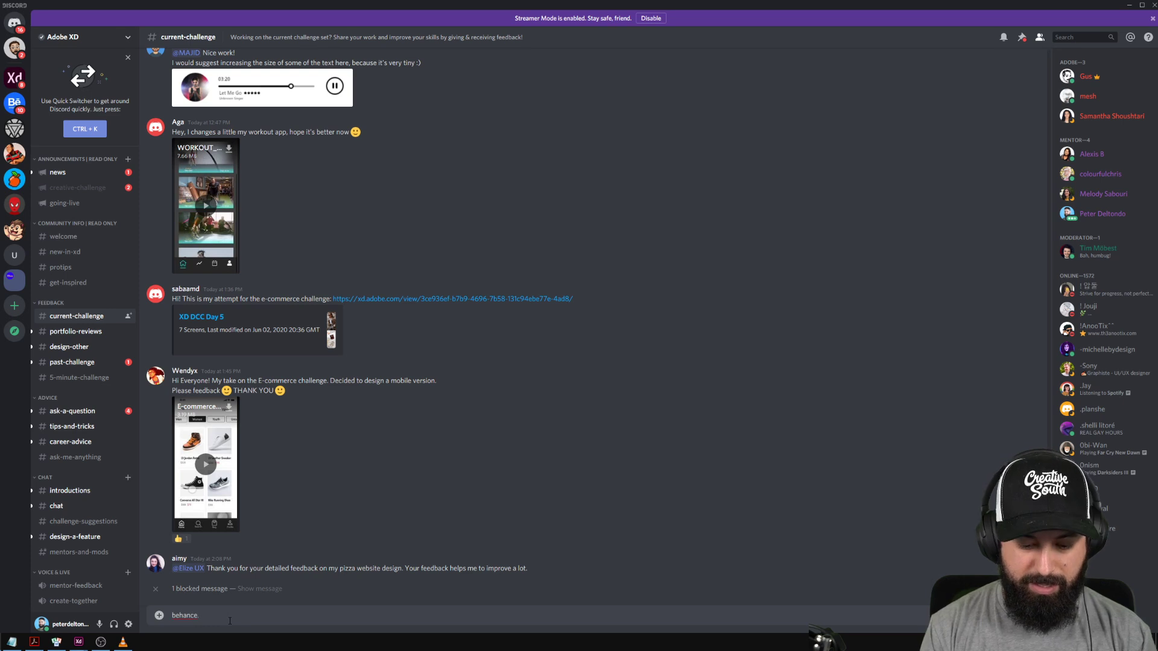
{"action": "type", "text": "net/chal"}
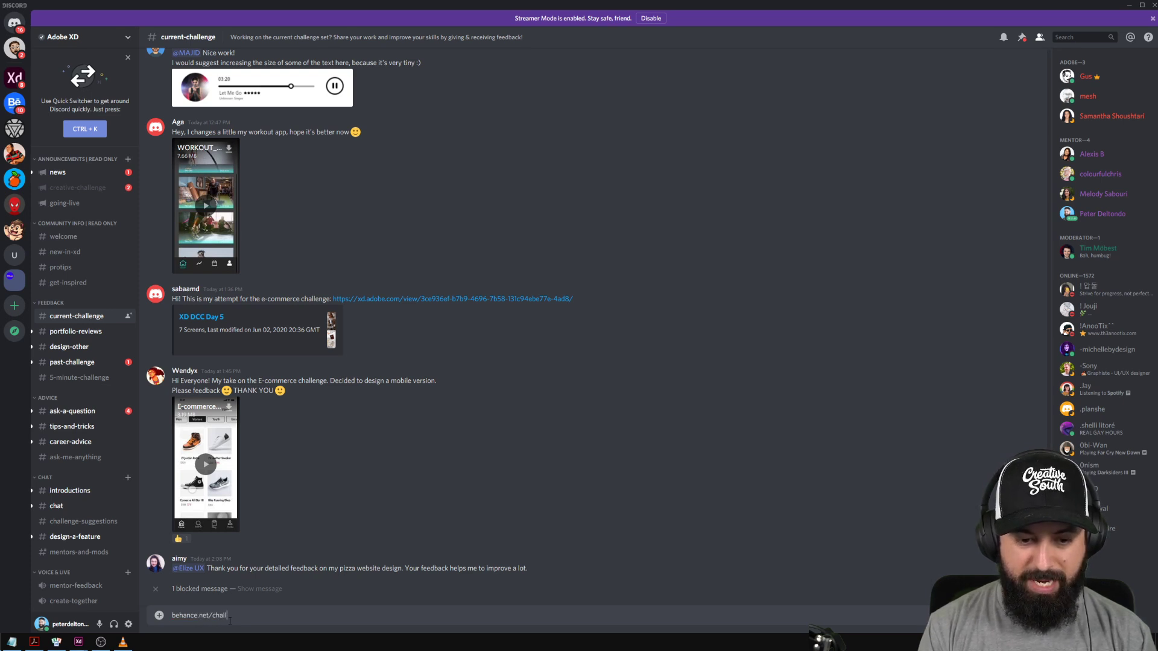
{"action": "type", "text": "l"}
{"action": "key", "text": "BackSpace"}
{"action": "key", "text": "BackSpace"}
{"action": "key", "text": "BackSpace"}
{"action": "key", "text": "BackSpace"}
{"action": "key", "text": "BackSpace"}
{"action": "type", "text": "peter"}
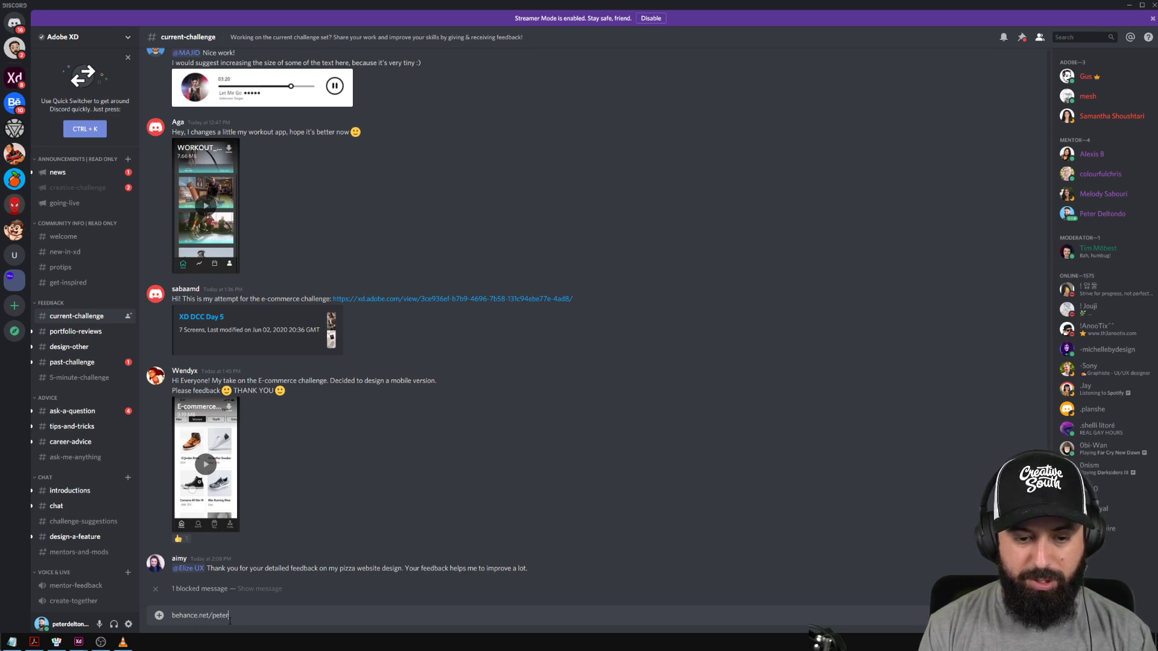
{"action": "type", "text": "deltondo"}
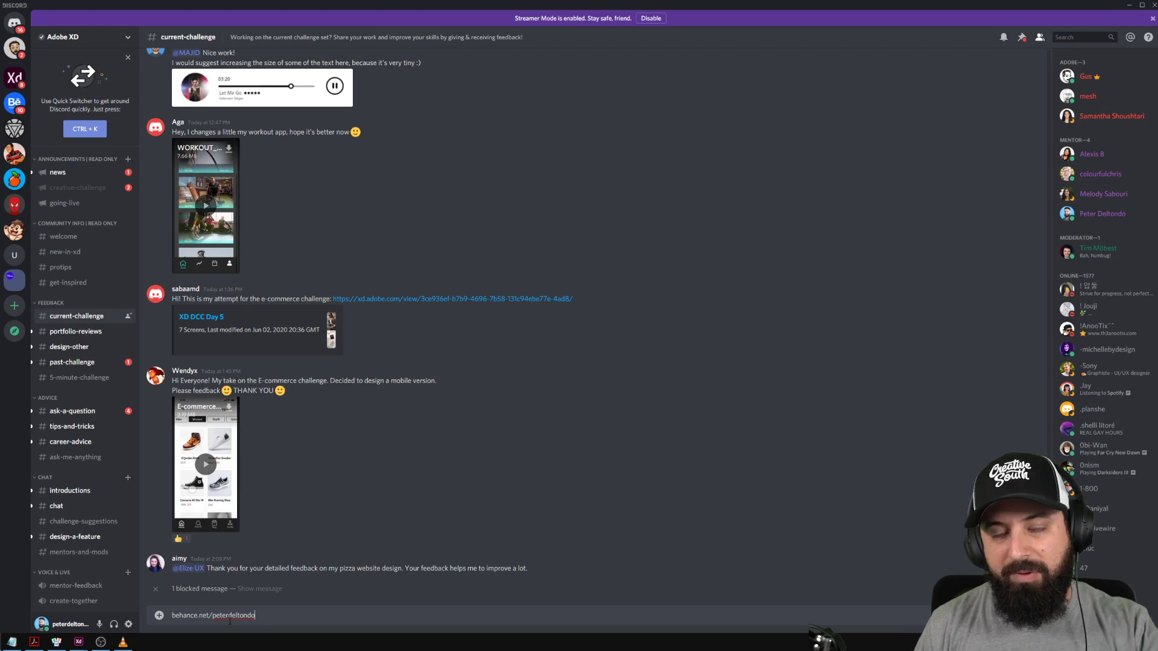
{"action": "key", "text": "ctrl+a"}
{"action": "key", "text": "BackSpace"}
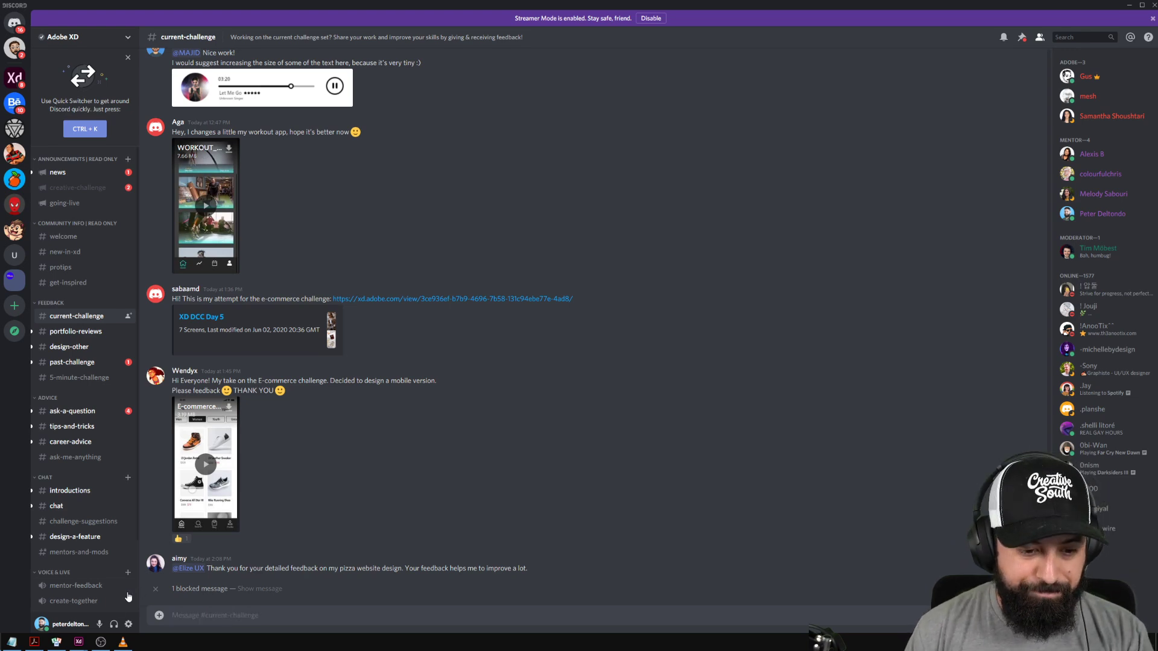
Switch back to the XD DCC Day 6 document in Adobe XD and review the Cyberpunk assets beside the blank artboards.
{"action": "mouse_move", "coordinate": [78, 641]}
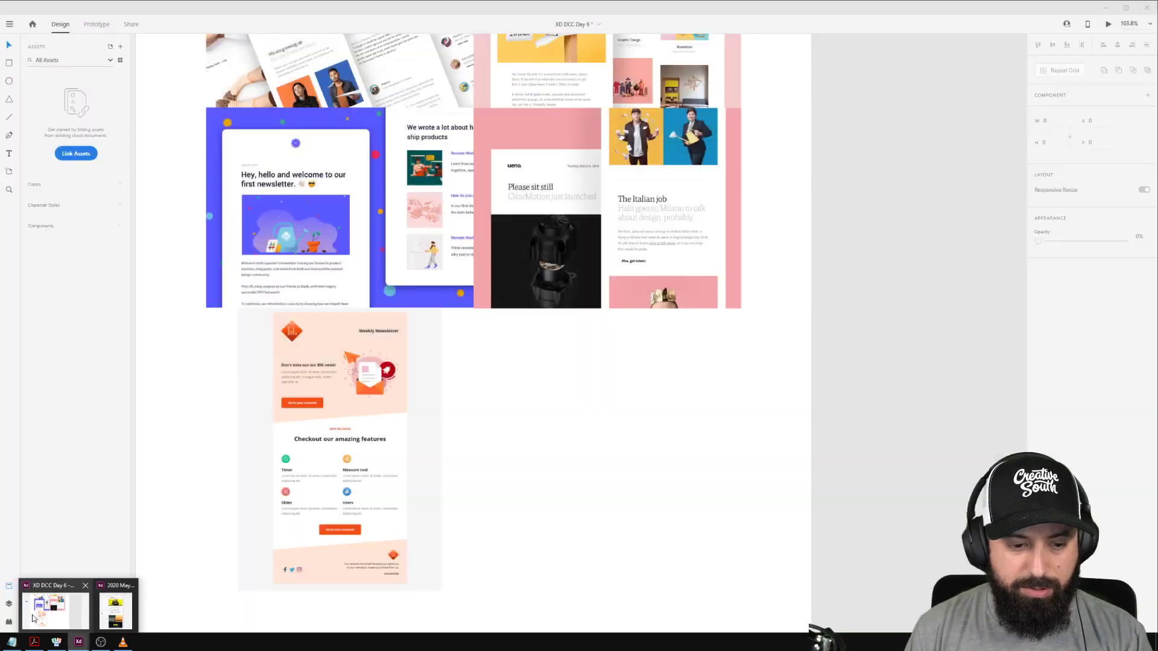
{"action": "left_click", "coordinate": [33, 618]}
{"action": "scroll", "coordinate": [550, 343], "scroll_direction": "down", "scroll_amount": 5}
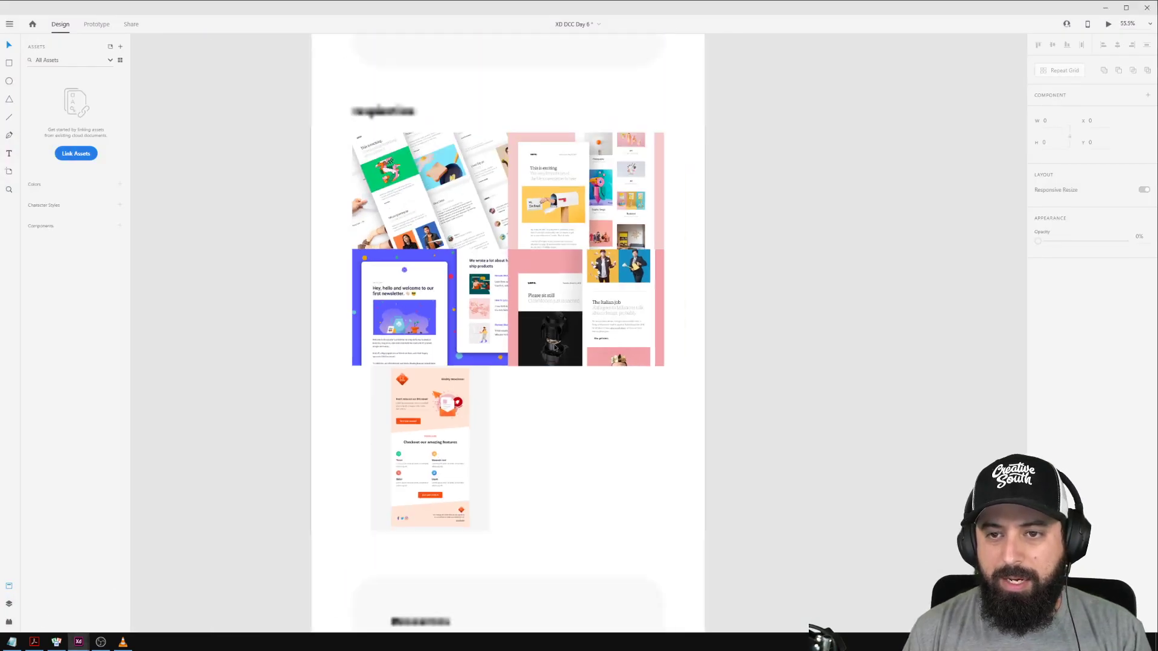
{"action": "left_click_drag", "start_coordinate": [799, 173], "coordinate": [645, 339]}
{"action": "scroll", "coordinate": [645, 339], "scroll_direction": "up", "scroll_amount": 3}
{"action": "scroll", "coordinate": [499, 256], "scroll_direction": "up", "scroll_amount": 5}
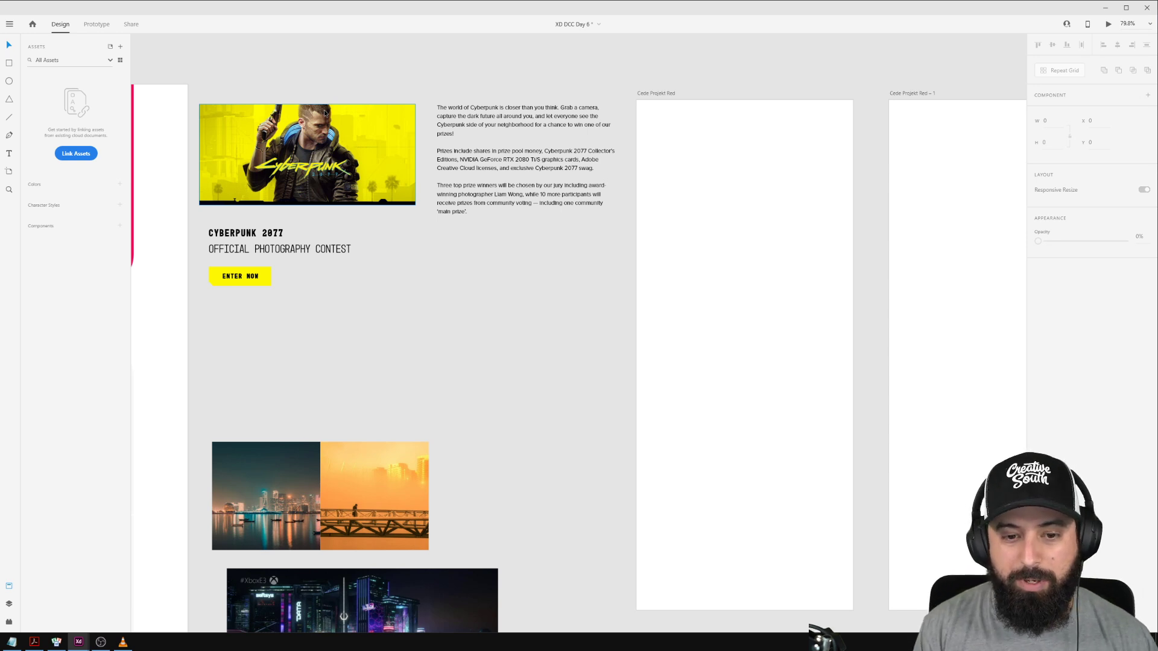
{"action": "scroll", "coordinate": [280, 287], "scroll_direction": "down", "scroll_amount": 1}
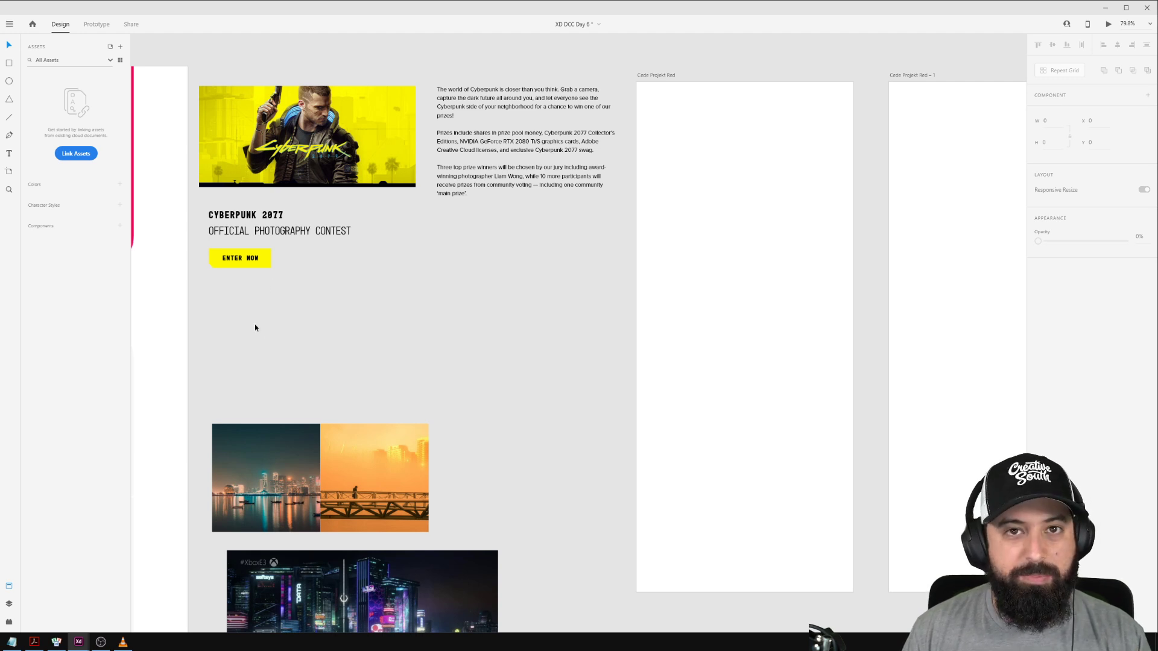
Move the split skyline photo and neon city image up beneath the Enter Now button, and bring the car image up below them.
{"action": "left_click_drag", "start_coordinate": [254, 328], "coordinate": [362, 542]}
{"action": "left_click_drag", "start_coordinate": [396, 594], "coordinate": [384, 496]}
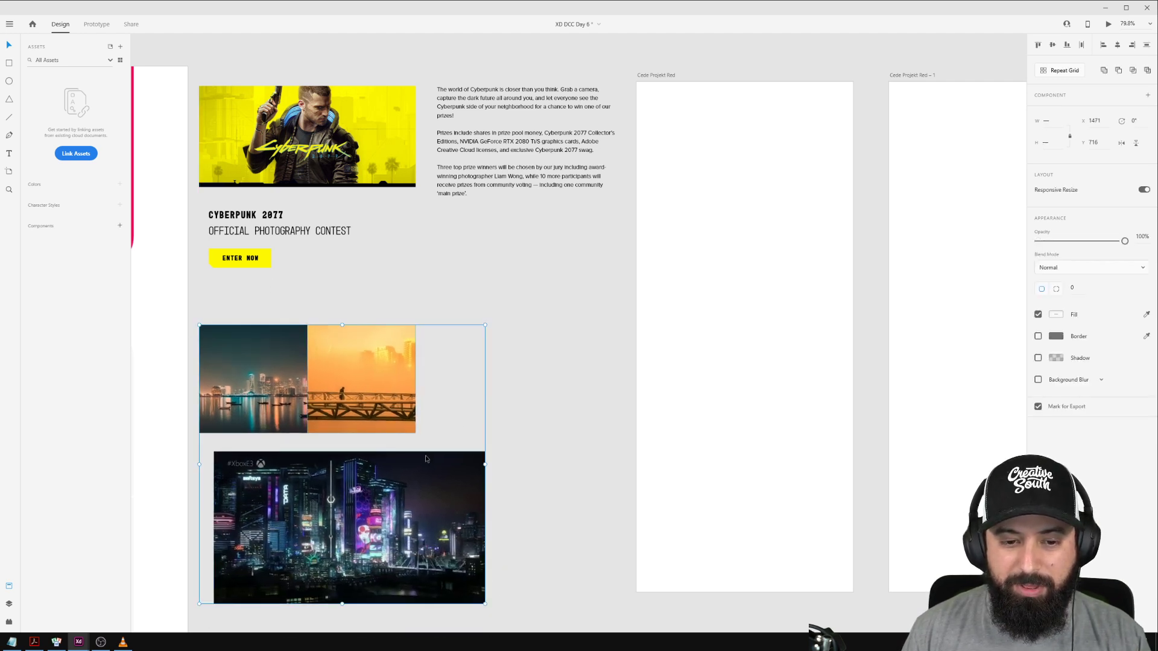
{"action": "left_click", "coordinate": [509, 357]}
{"action": "scroll", "coordinate": [509, 357], "scroll_direction": "down", "scroll_amount": 5}
{"action": "scroll", "coordinate": [510, 359], "scroll_direction": "down", "scroll_amount": 2}
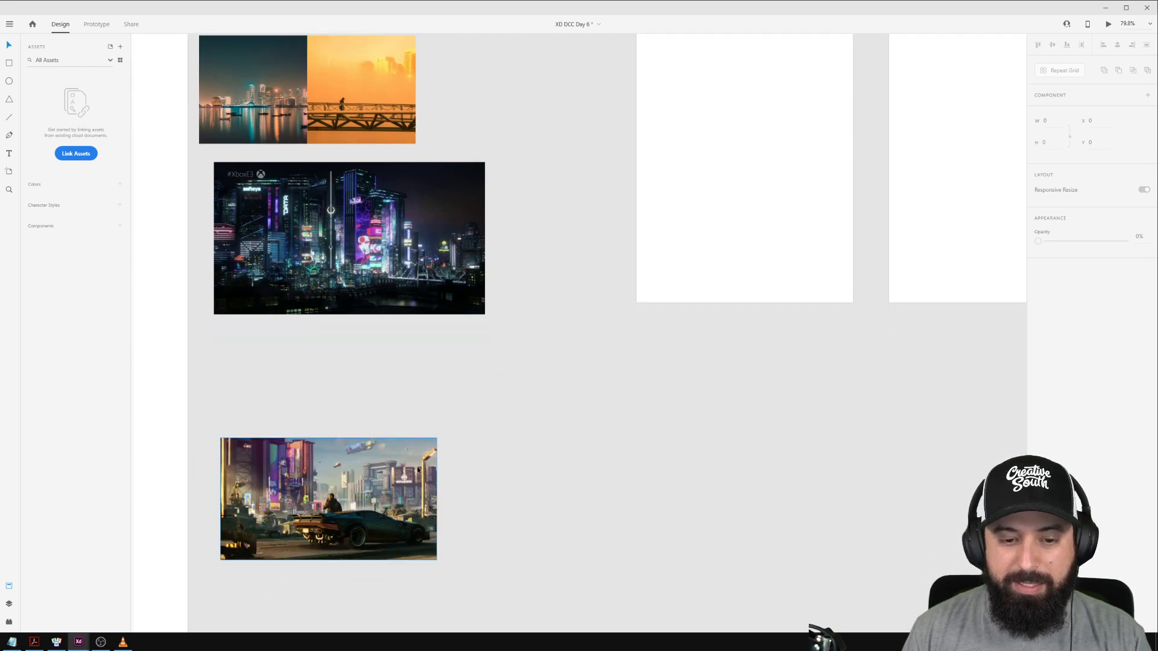
{"action": "left_click_drag", "start_coordinate": [399, 521], "coordinate": [392, 412]}
{"action": "scroll", "coordinate": [392, 412], "scroll_direction": "up", "scroll_amount": 2}
{"action": "scroll", "coordinate": [391, 413], "scroll_direction": "up", "scroll_amount": 4}
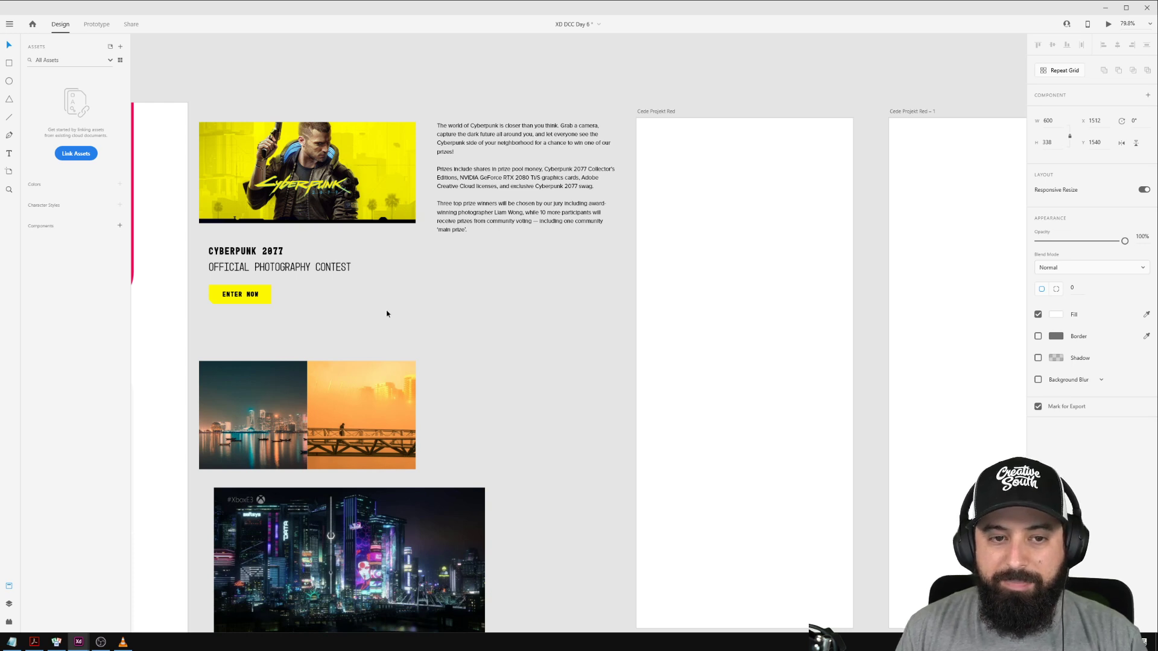
Move the Cyberpunk 2077 title and the Official Photography Contest line together to the upper-left corner of the first blank artboard.
{"action": "left_click", "coordinate": [652, 112]}
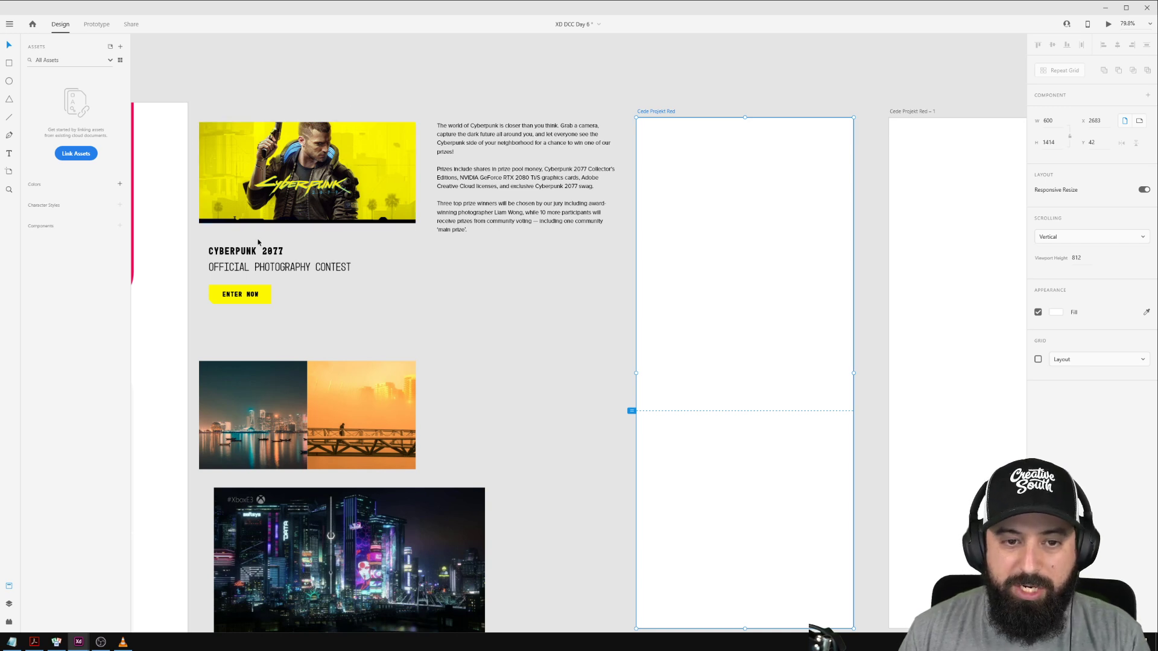
{"action": "left_click", "coordinate": [244, 251]}
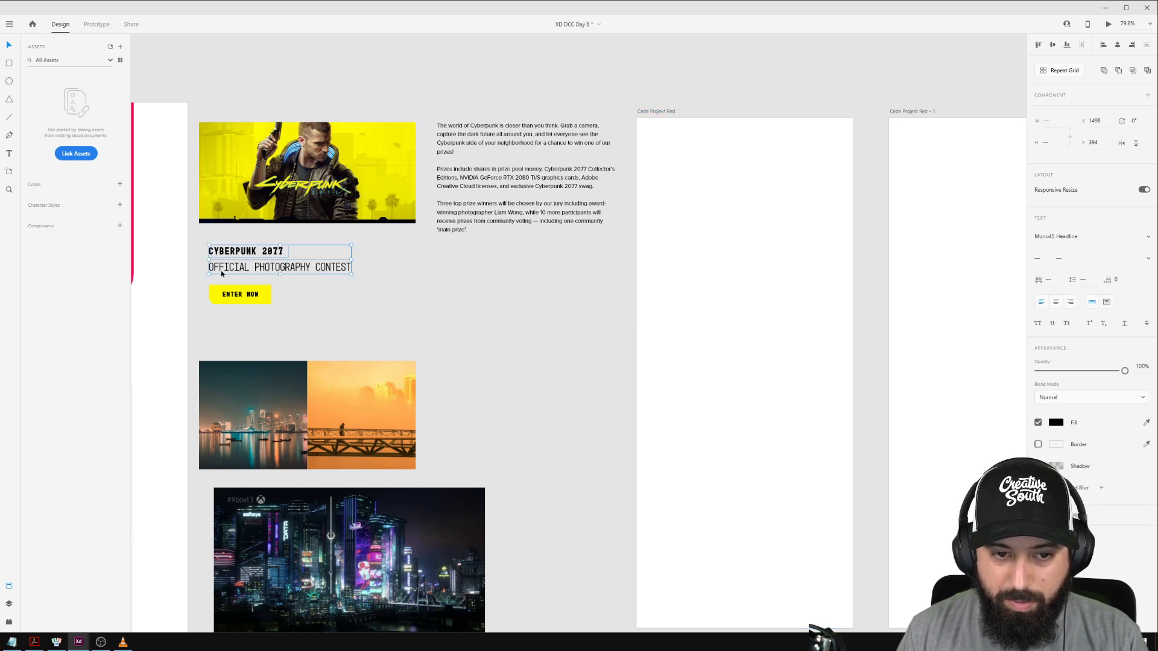
{"action": "left_click", "coordinate": [504, 261]}
{"action": "left_click", "coordinate": [265, 252]}
{"action": "left_click", "coordinate": [253, 267], "text": "shift"}
{"action": "left_click_drag", "start_coordinate": [253, 268], "coordinate": [690, 139]}
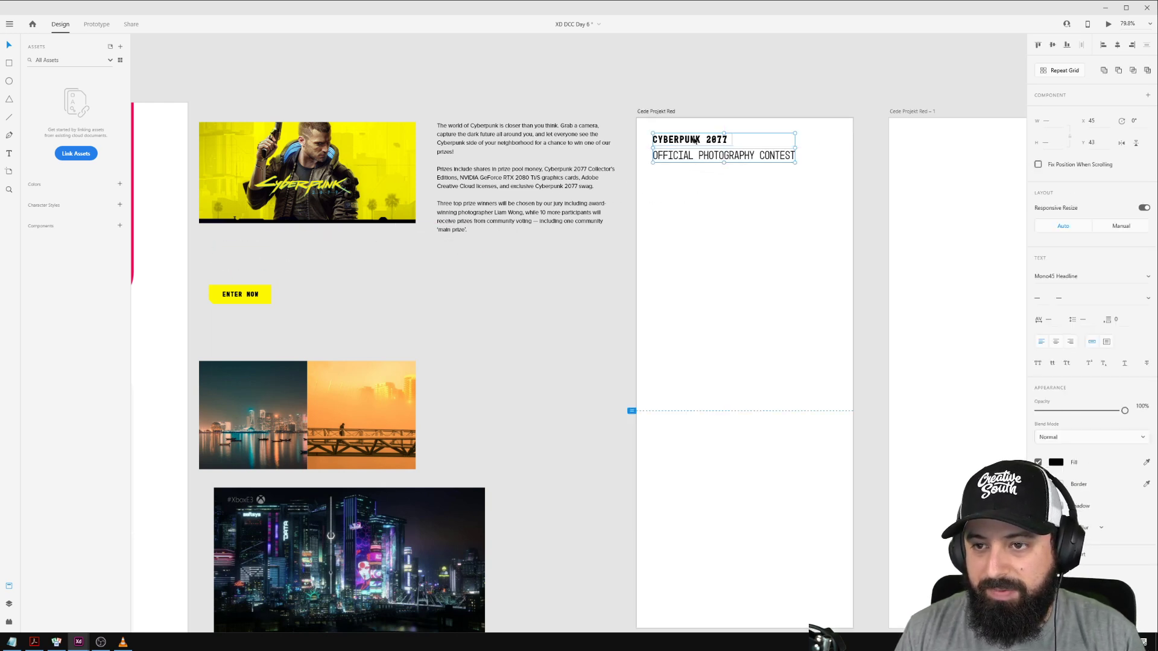
{"action": "left_click", "coordinate": [700, 93]}
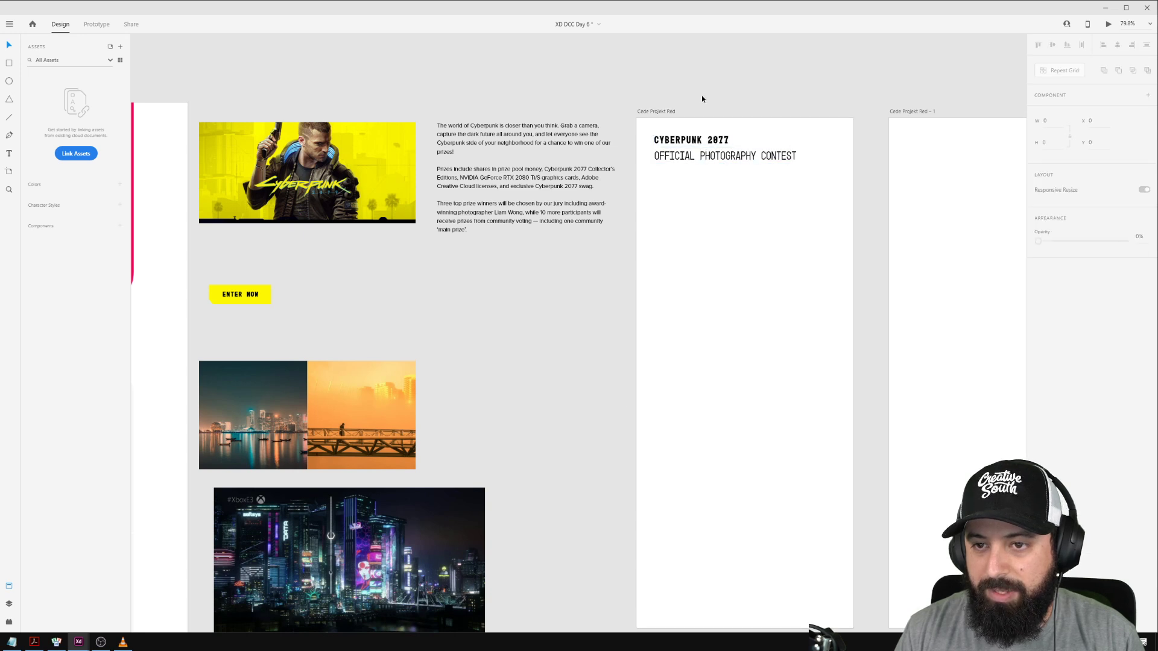
Set the font size of the Official Photography Contest line to 24.
{"action": "left_click", "coordinate": [702, 140]}
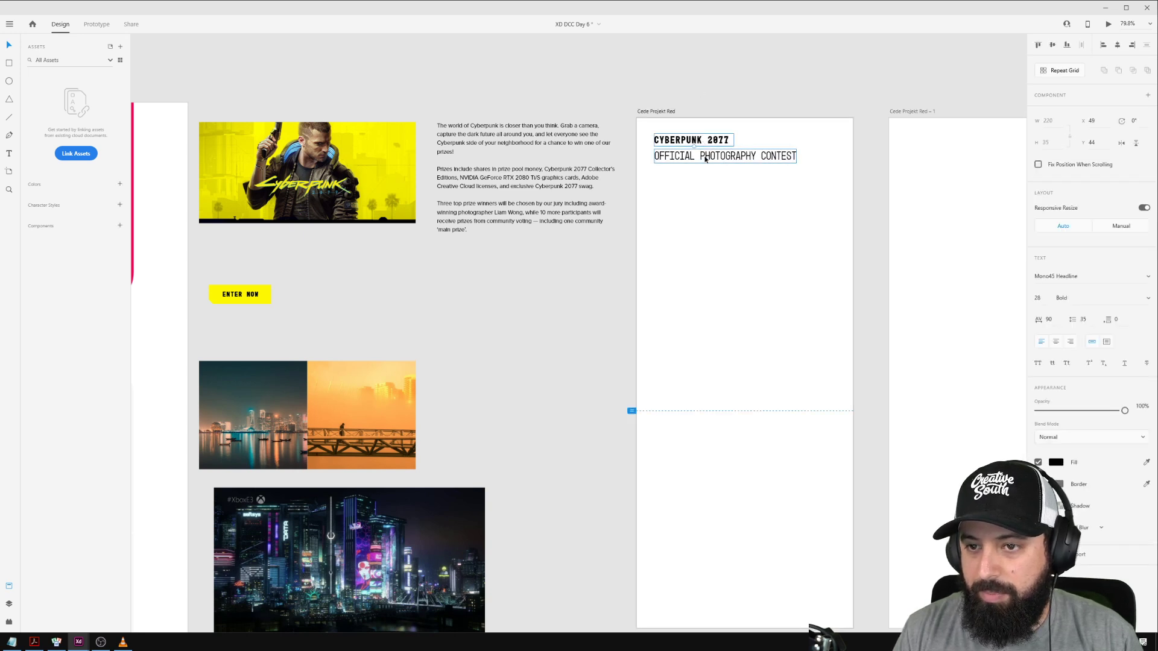
{"action": "left_click", "coordinate": [704, 159]}
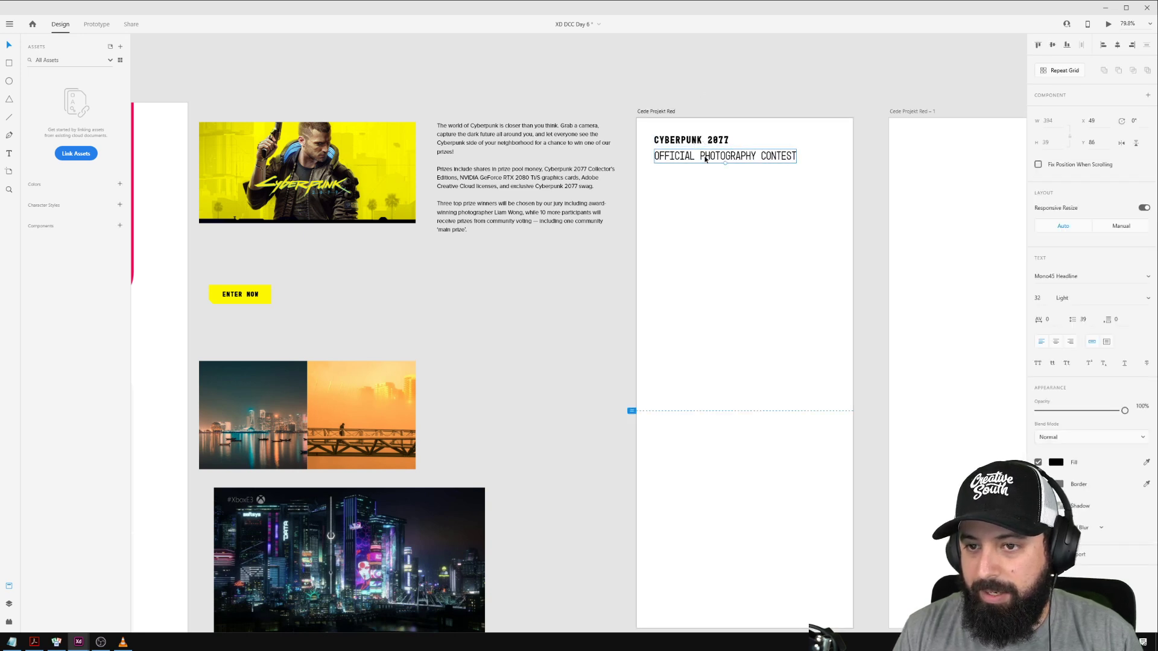
{"action": "left_click", "coordinate": [1041, 297]}
{"action": "type", "text": "24"}
{"action": "key", "text": "Return"}
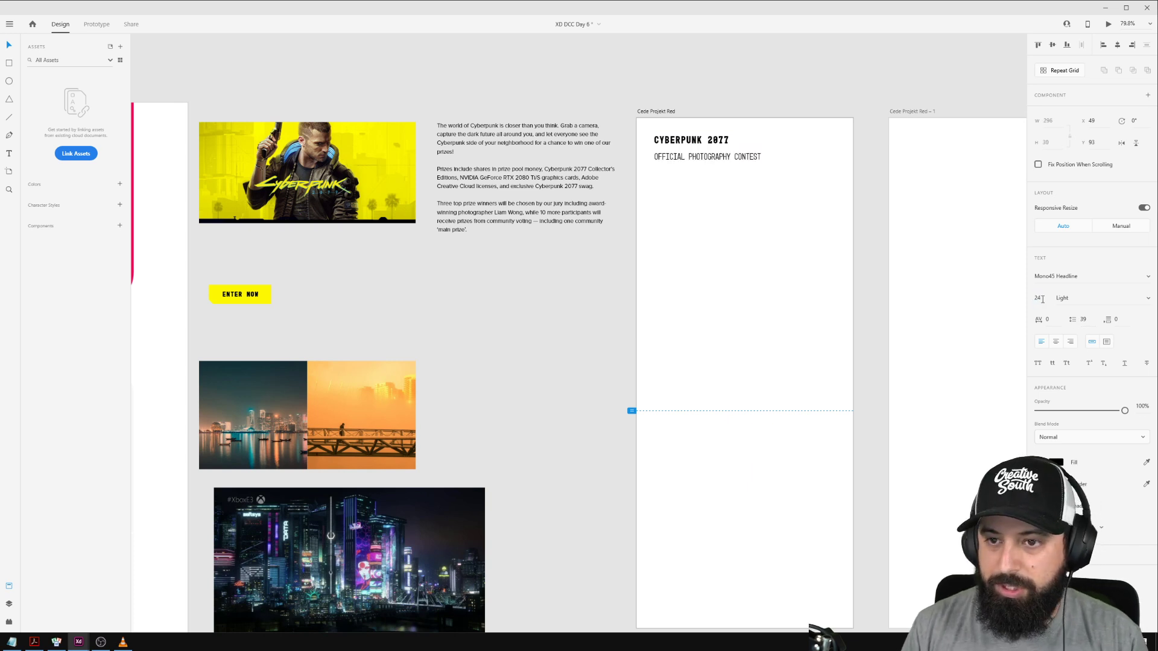
Set the font size of the Cyberpunk 2077 title to 20.
{"action": "left_click", "coordinate": [702, 141]}
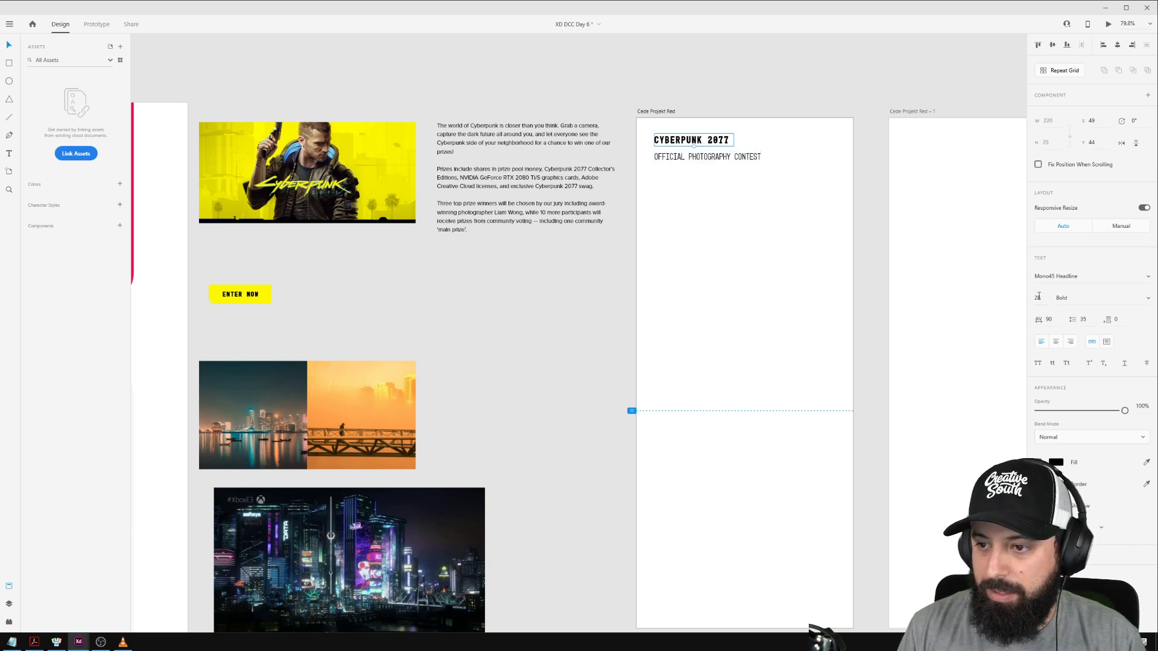
{"action": "left_click", "coordinate": [1038, 296]}
{"action": "type", "text": "20"}
{"action": "key", "text": "Return"}
Nudge the Official Photography Contest line up so it sits closer beneath the Cyberpunk 2077 title.
{"action": "left_click", "coordinate": [714, 158]}
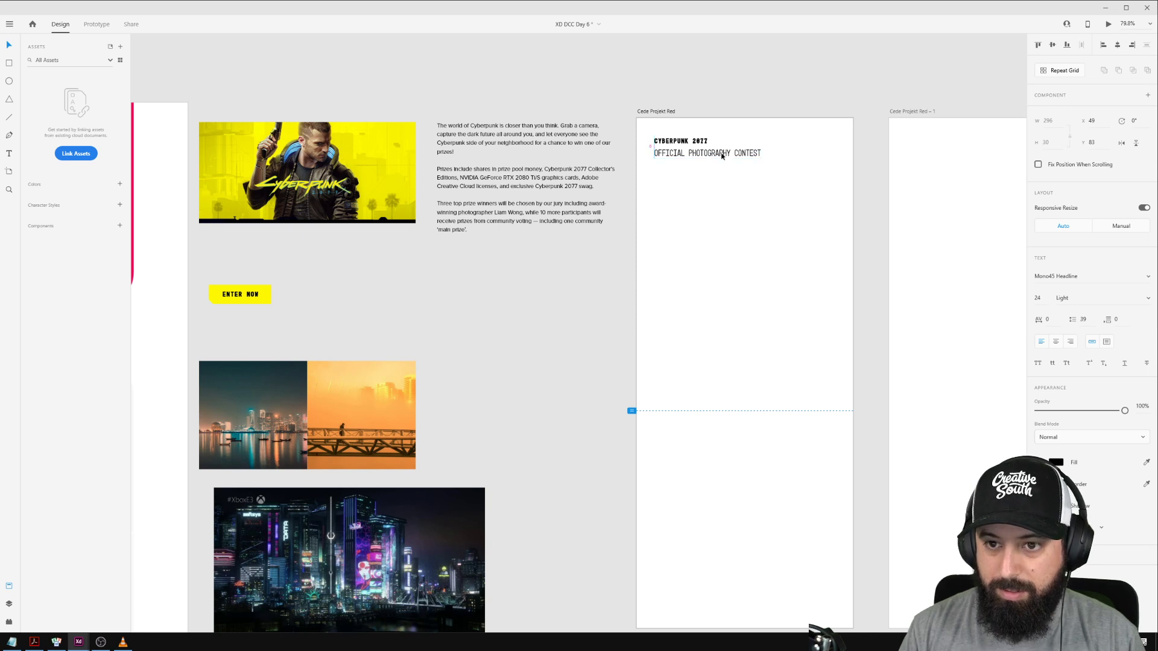
{"action": "key", "text": "Up"}
{"action": "key", "text": "Up"}
{"action": "key", "text": "Up"}
{"action": "key", "text": "Up"}
{"action": "key", "text": "Up"}
Place the yellow Cyberpunk hero image below the headings, spanning the full artboard width at X 0, Y 156.
{"action": "left_click", "coordinate": [703, 36]}
{"action": "left_click", "coordinate": [317, 161]}
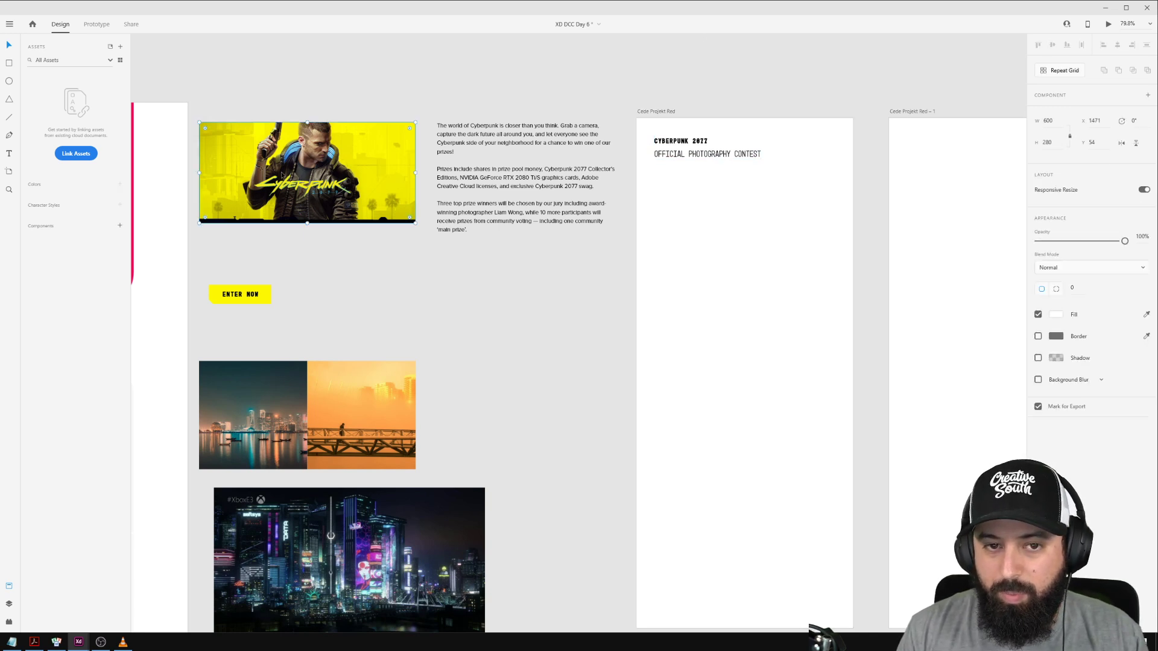
{"action": "left_click_drag", "start_coordinate": [279, 174], "coordinate": [716, 227]}
Nudge both heading lines together up and left so they start at about X 40, Y 40 on the artboard.
{"action": "left_click", "coordinate": [681, 141]}
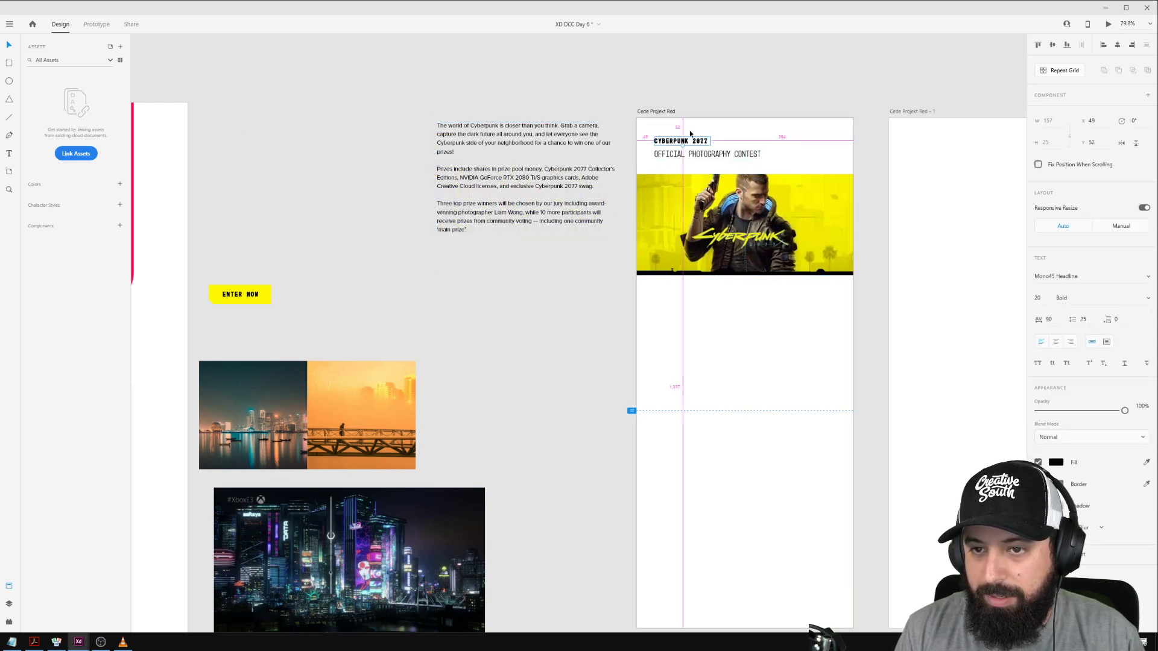
{"action": "left_click", "coordinate": [700, 155], "text": "shift"}
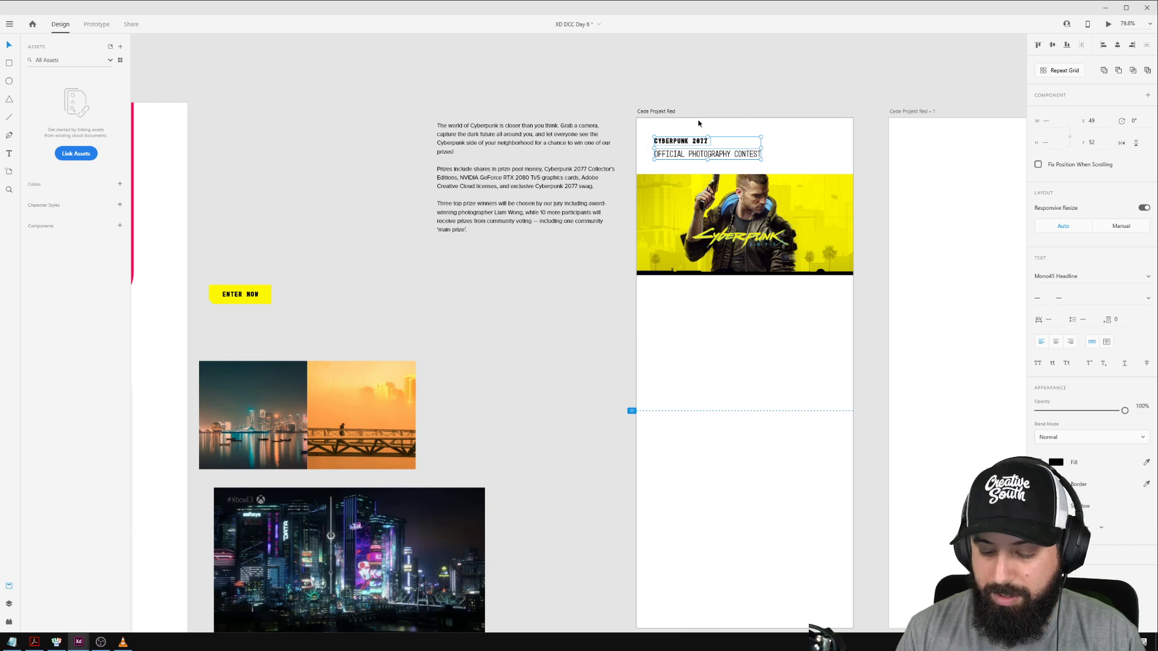
{"action": "key", "text": "Up"}
{"action": "key", "text": "Up"}
{"action": "key", "text": "Up"}
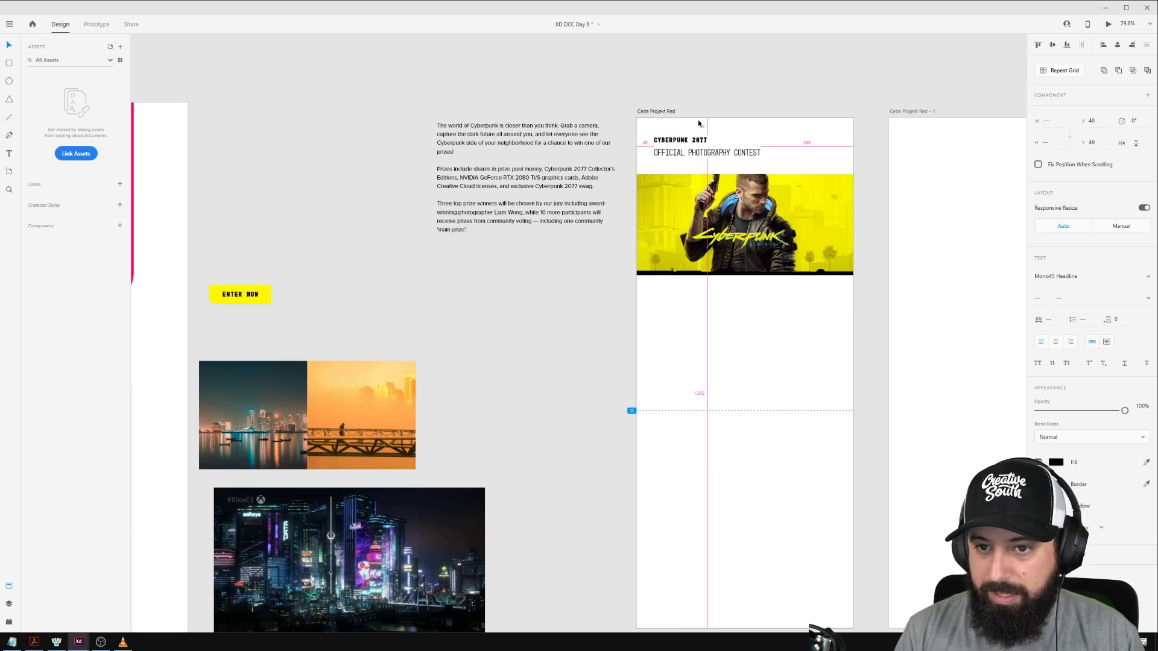
{"action": "key", "text": "Up"}
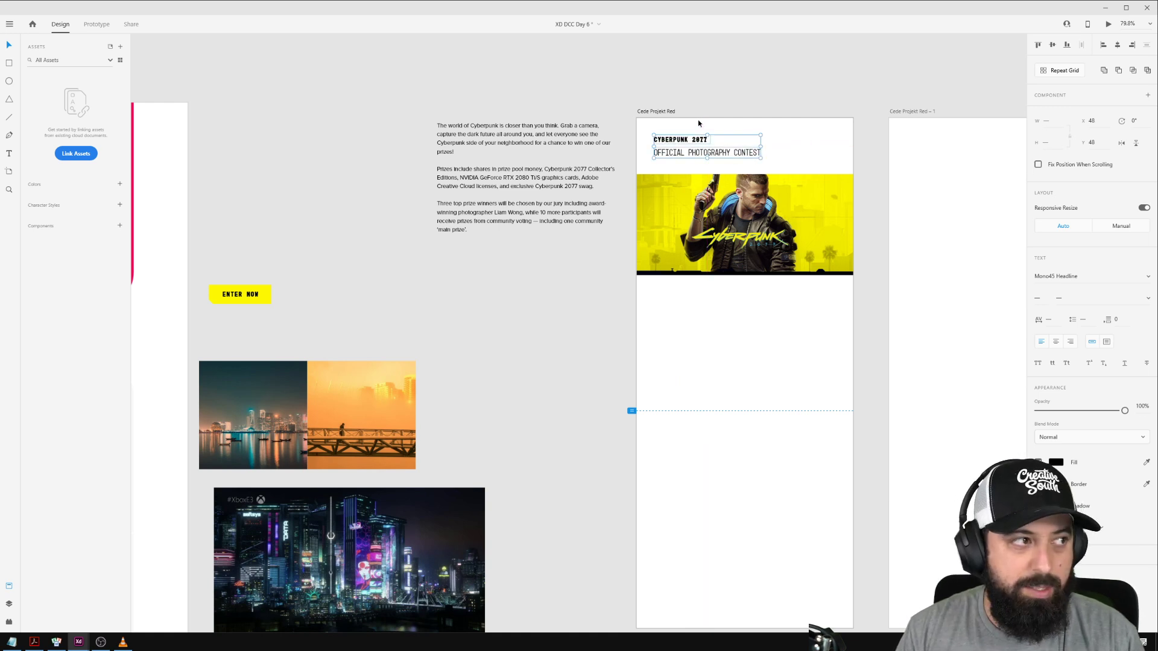
{"action": "key", "text": "shift+Left"}
{"action": "key", "text": "shift+Up"}
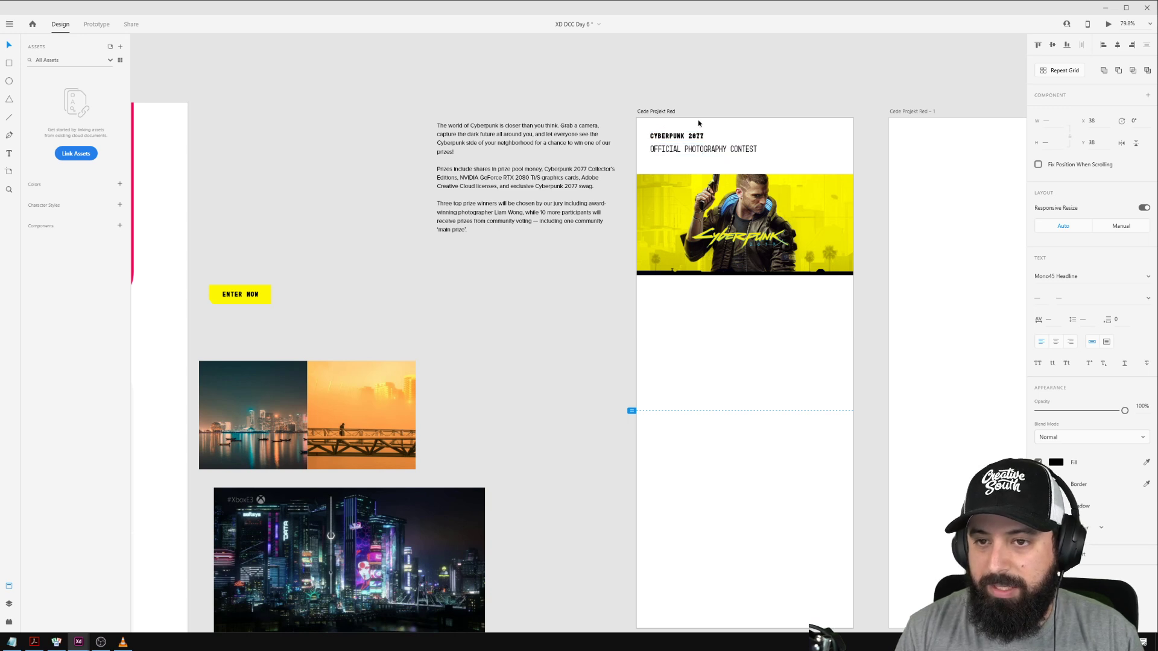
{"action": "key", "text": "Right"}
{"action": "key", "text": "Right"}
{"action": "key", "text": "Down"}
{"action": "key", "text": "Down"}
Nudge the yellow hero image up closer to the headings, placing it at Y 142.
{"action": "left_click", "coordinate": [719, 213]}
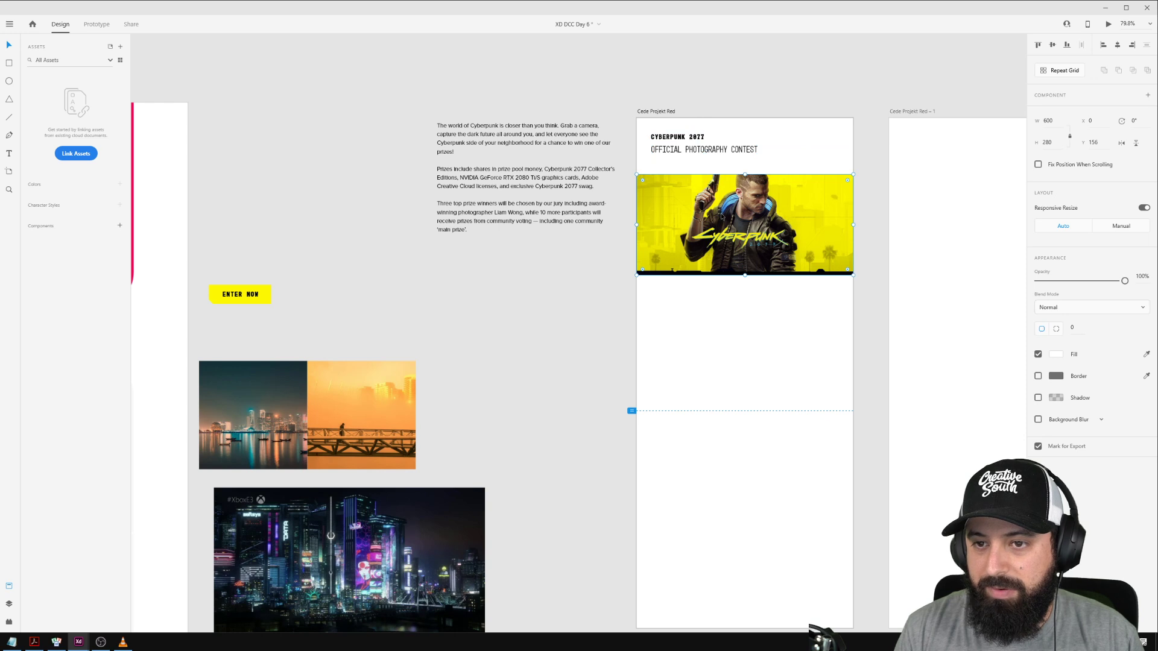
{"action": "key", "text": "shift+Up"}
{"action": "key", "text": "Up"}
{"action": "key", "text": "Up"}
{"action": "key", "text": "Up"}
{"action": "key", "text": "Up"}
{"action": "key", "text": "Up"}
{"action": "key", "text": "Up"}
{"action": "key", "text": "Up"}
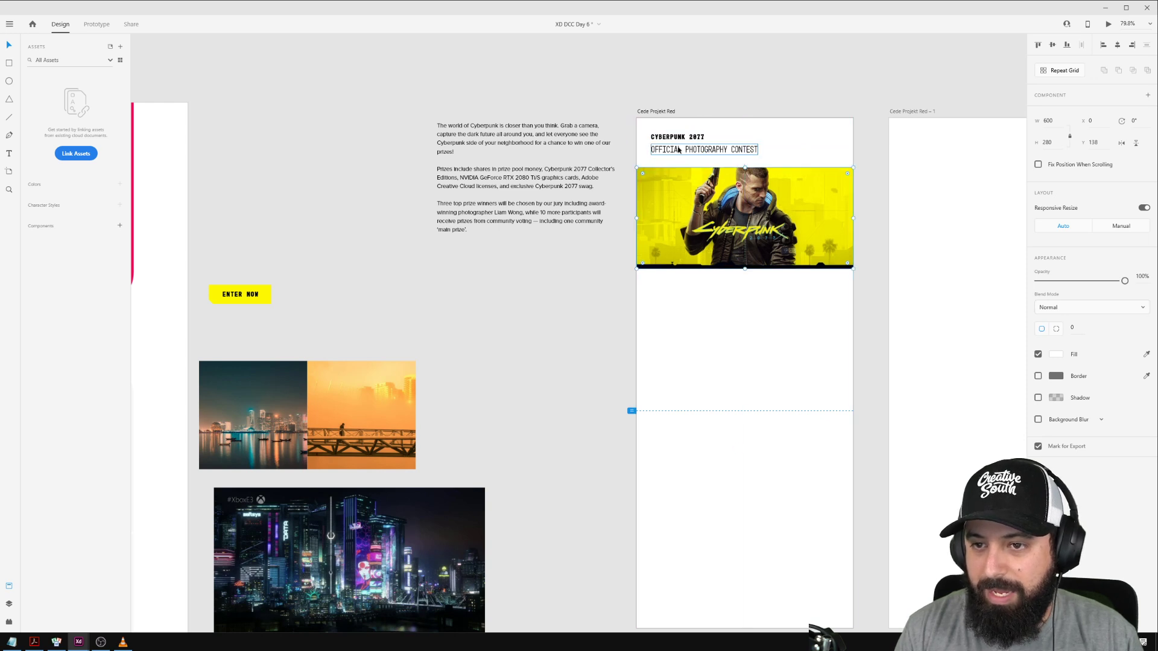
{"action": "key", "text": "Down"}
{"action": "key", "text": "Down"}
{"action": "key", "text": "Down"}
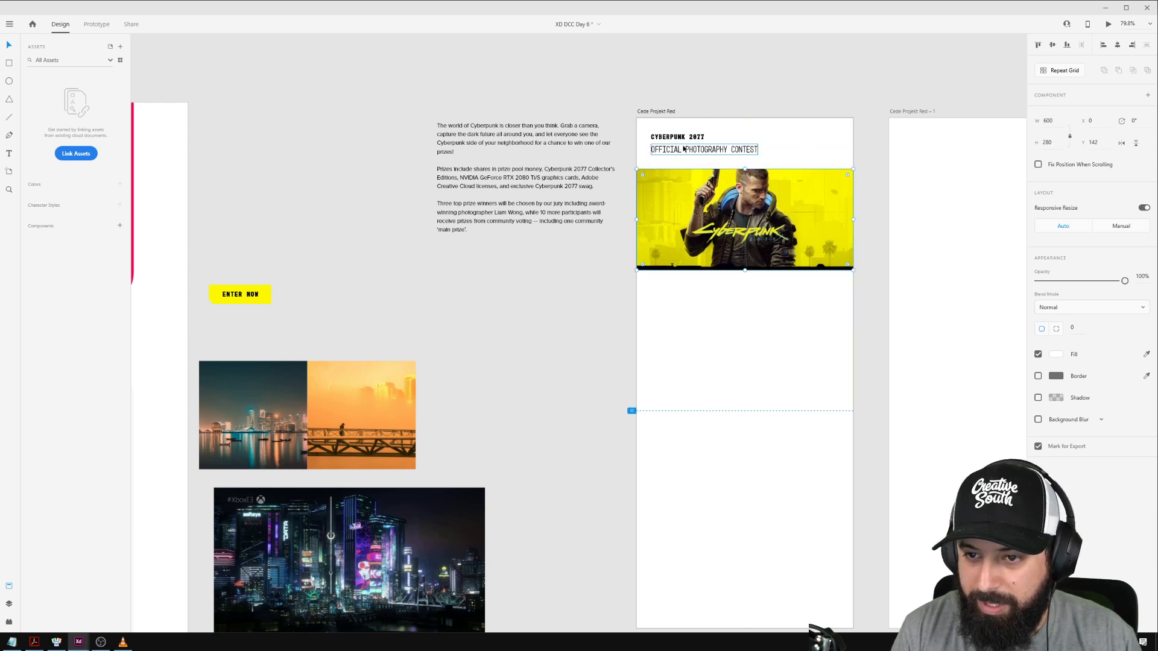
Nudge the hero image down slightly and place the three-paragraph body copy beneath it at X 40, Y 463.
{"action": "key", "text": "Down"}
{"action": "left_click", "coordinate": [703, 51]}
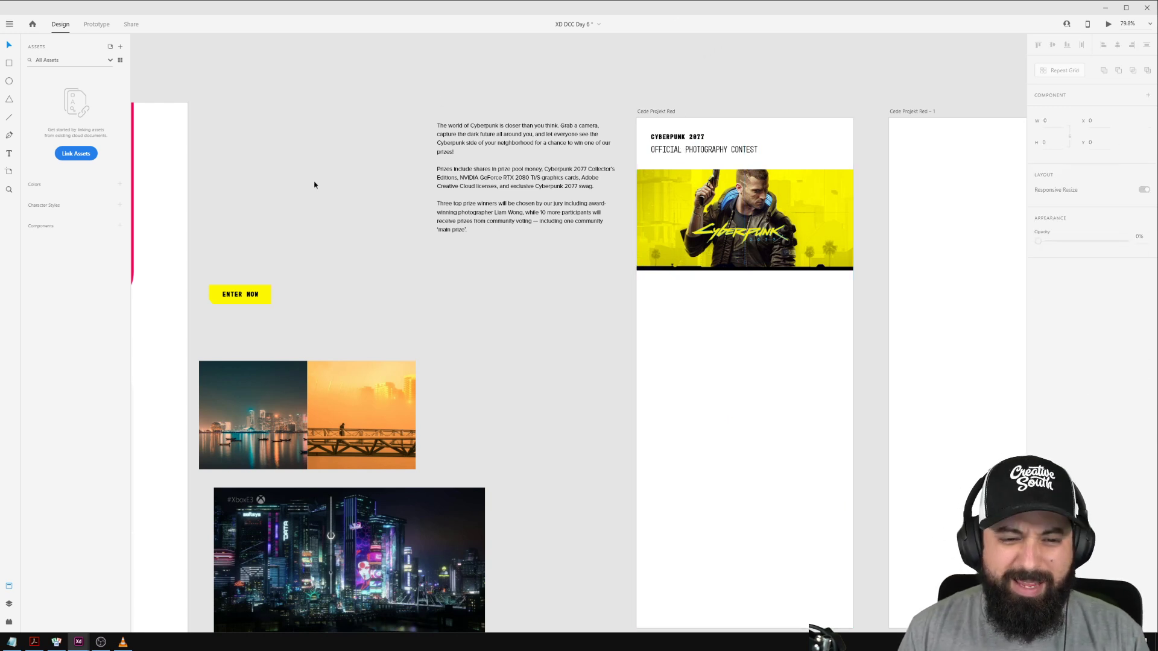
{"action": "left_click", "coordinate": [518, 146]}
{"action": "left_click_drag", "start_coordinate": [492, 160], "coordinate": [644, 294]}
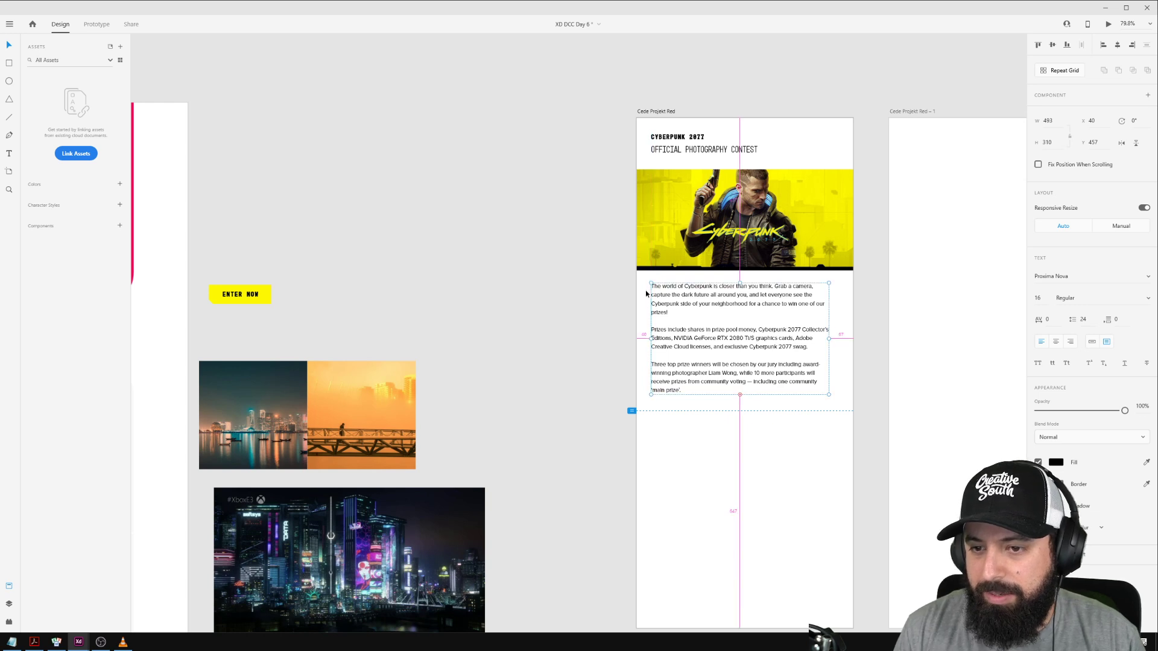
{"action": "left_click_drag", "start_coordinate": [708, 255], "coordinate": [708, 255]}
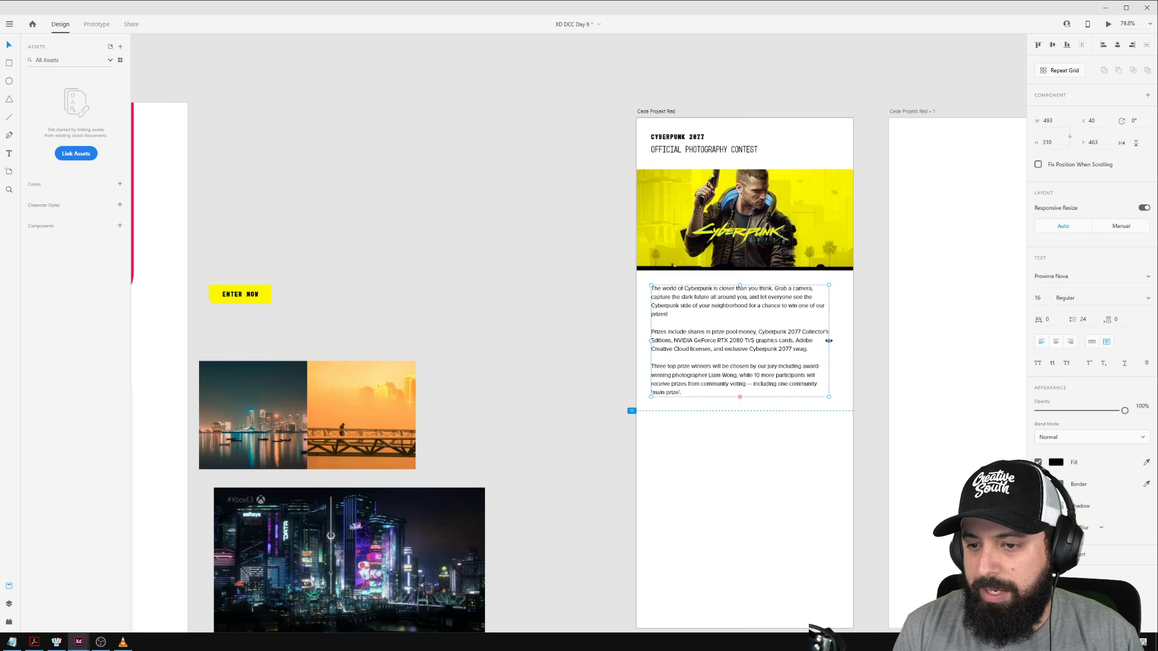
Set the body text box to 520 px wide and shorten it to about 283 px high so it fits the copy.
{"action": "left_click_drag", "start_coordinate": [830, 341], "coordinate": [841, 341]}
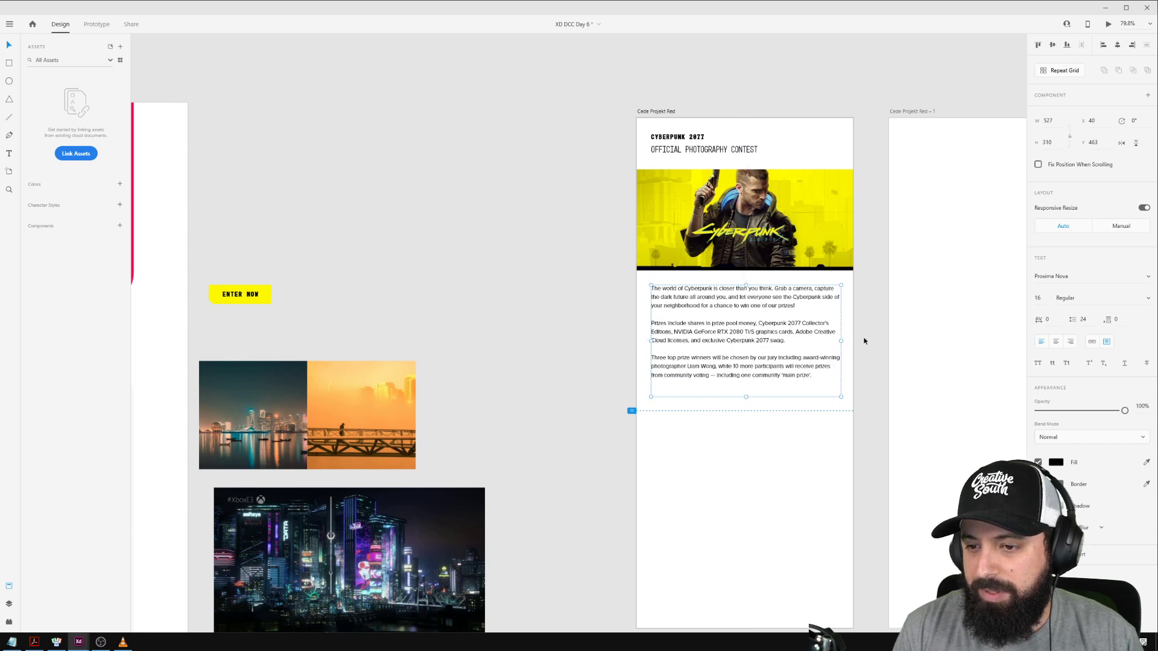
{"action": "left_click", "coordinate": [1055, 122]}
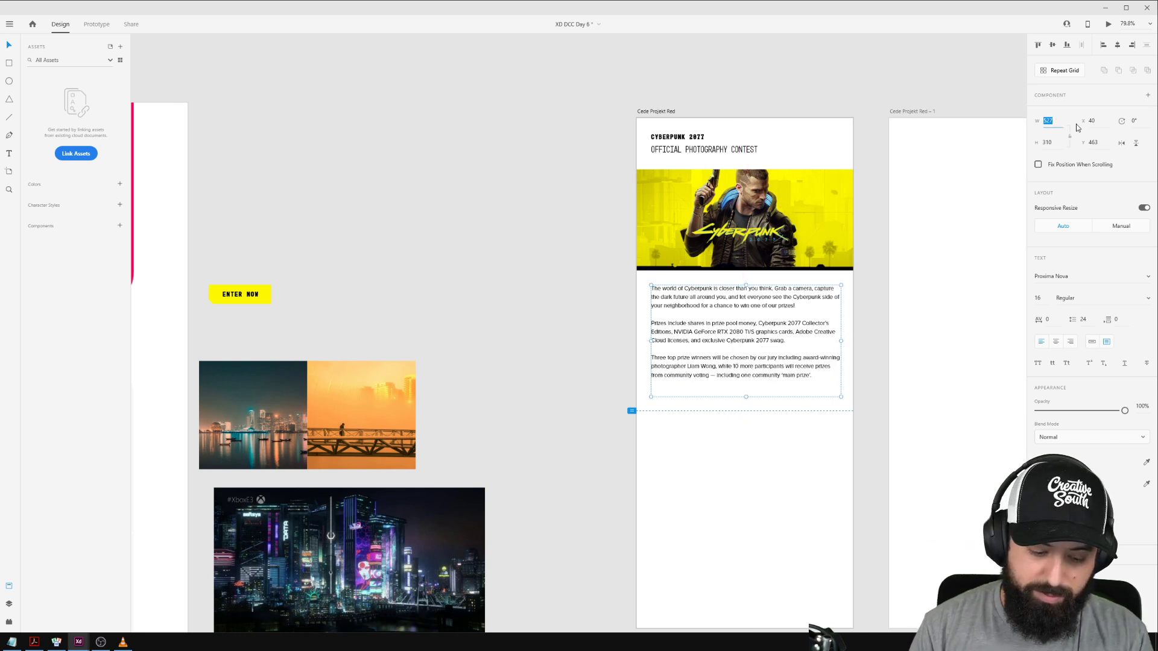
{"action": "key", "text": "Return"}
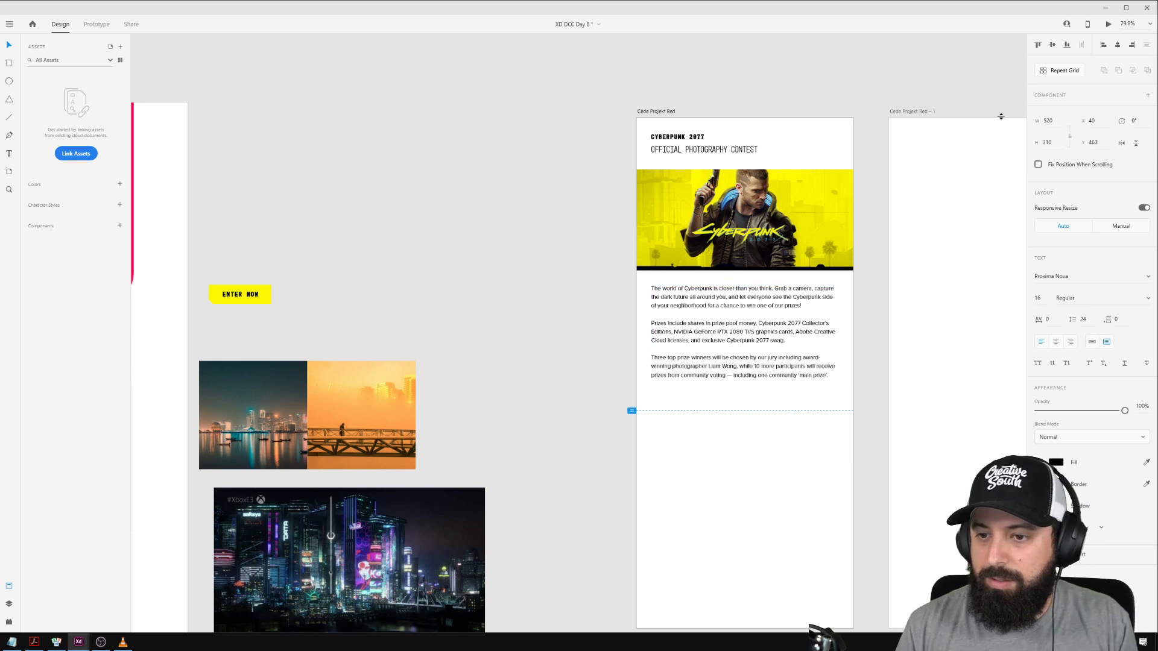
{"action": "key", "text": "alt"}
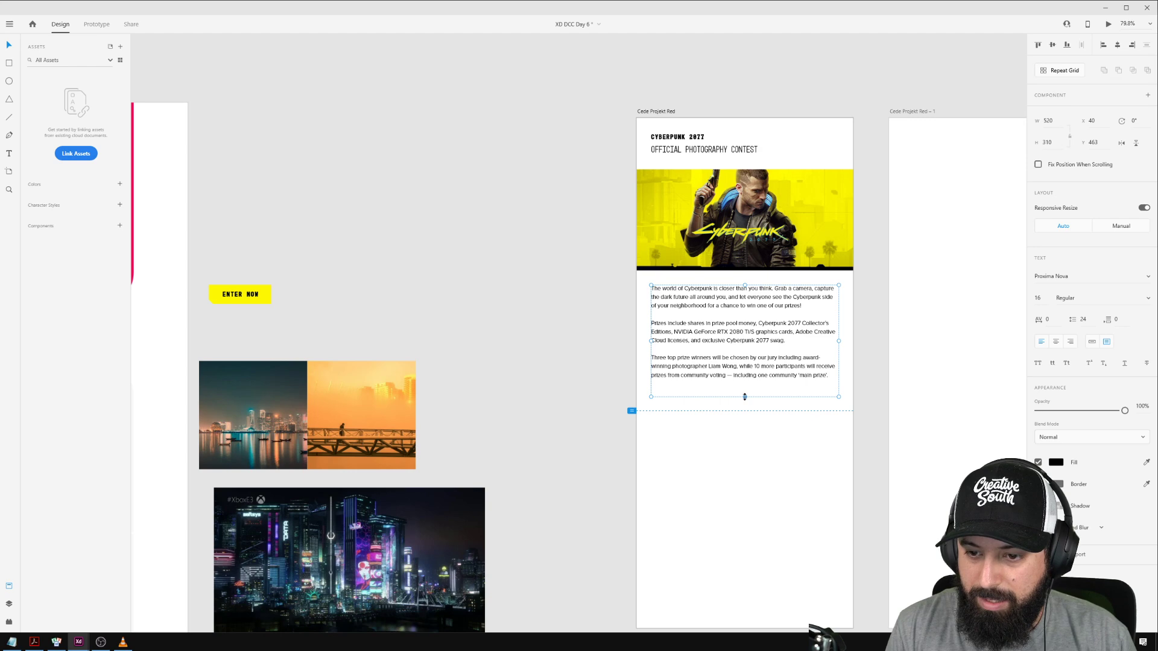
{"action": "left_click_drag", "start_coordinate": [744, 397], "coordinate": [741, 380]}
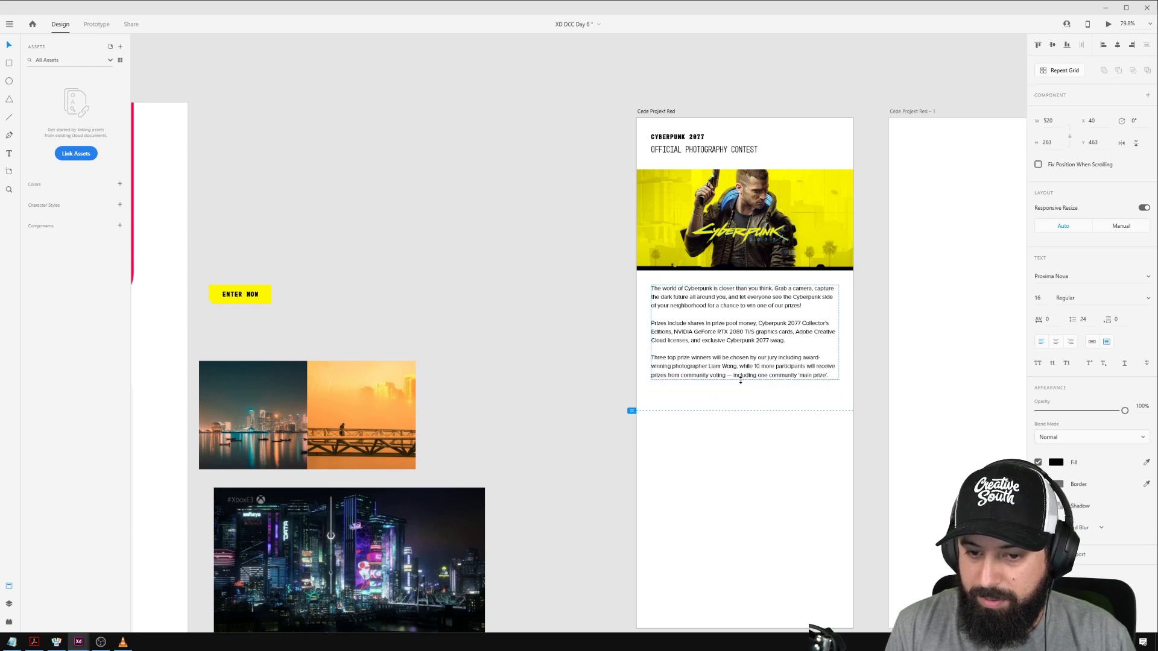
{"action": "left_click", "coordinate": [417, 335]}
Place the two side-by-side city photos together below the body copy, spanning the artboard from X 0 at Y 765.
{"action": "scroll", "coordinate": [417, 336], "scroll_direction": "down", "scroll_amount": 2}
{"action": "scroll", "coordinate": [455, 328], "scroll_direction": "down", "scroll_amount": 3}
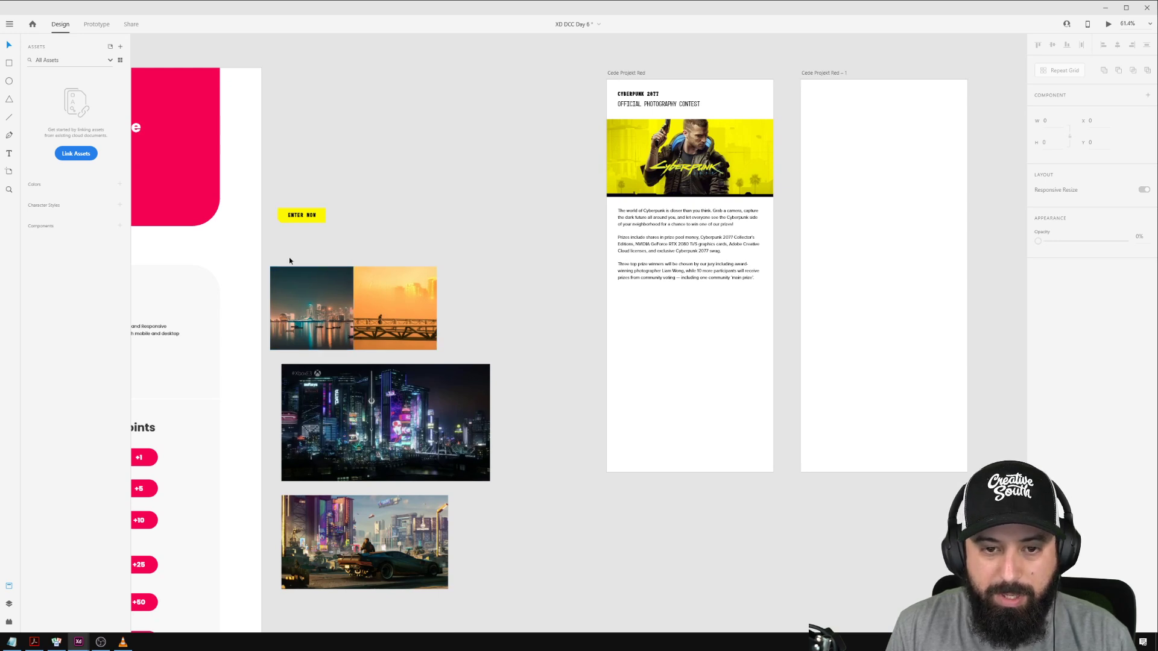
{"action": "left_click_drag", "start_coordinate": [288, 257], "coordinate": [414, 326]}
{"action": "left_click_drag", "start_coordinate": [346, 300], "coordinate": [676, 325]}
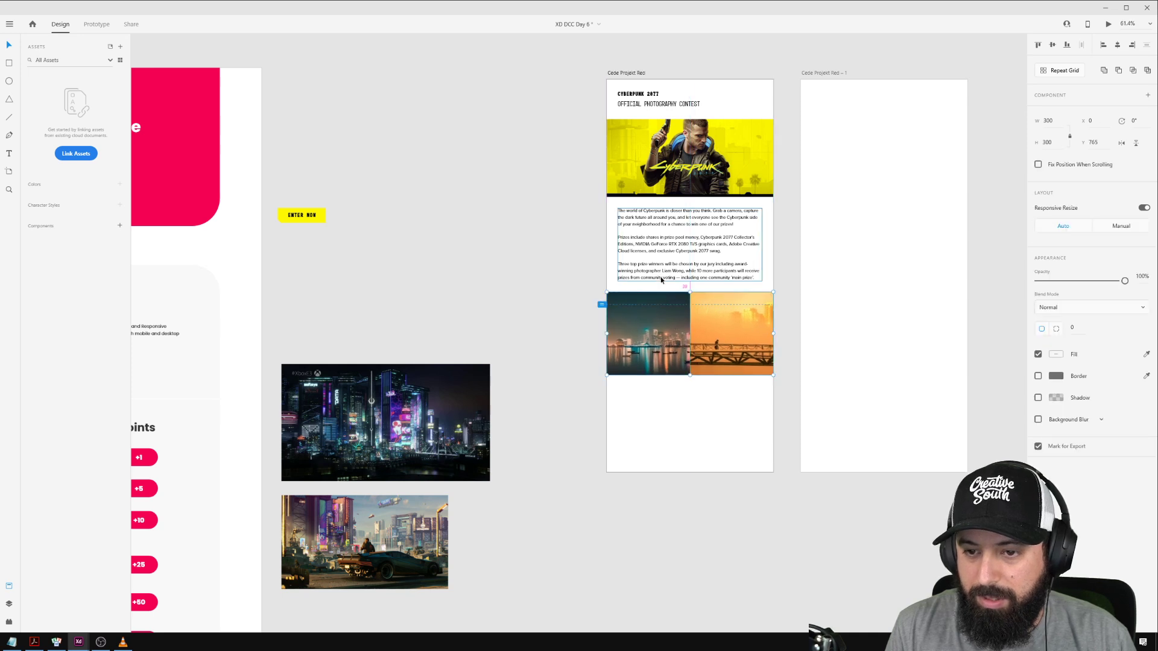
{"action": "left_click", "coordinate": [468, 245]}
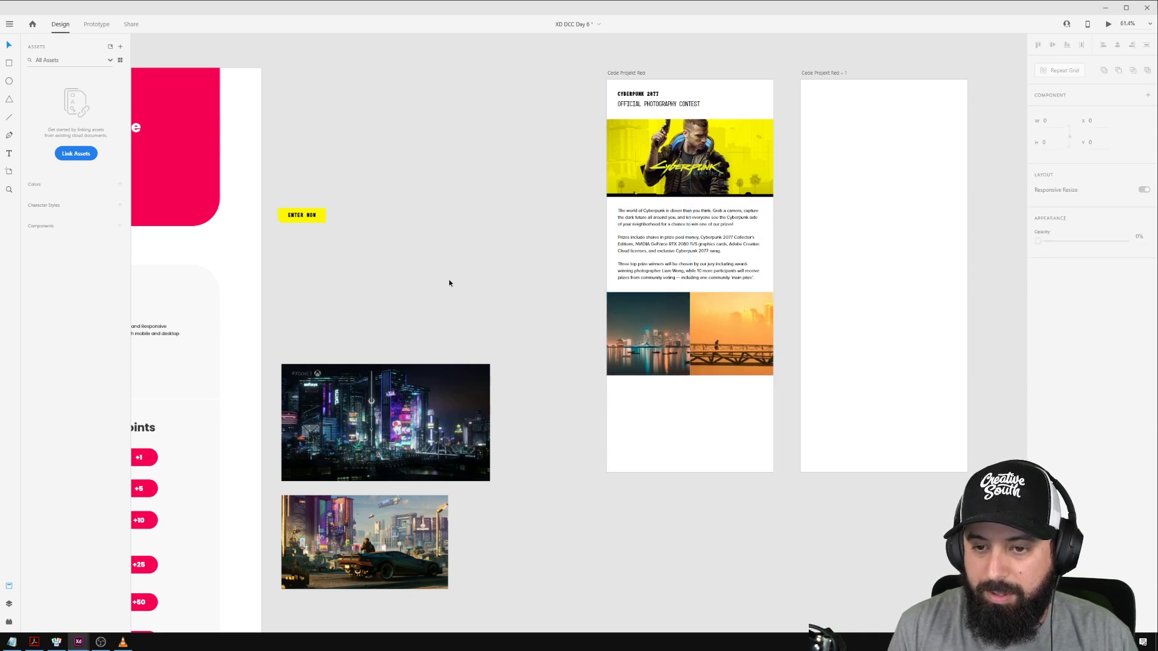
{"action": "left_click_drag", "start_coordinate": [450, 292], "coordinate": [430, 265]}
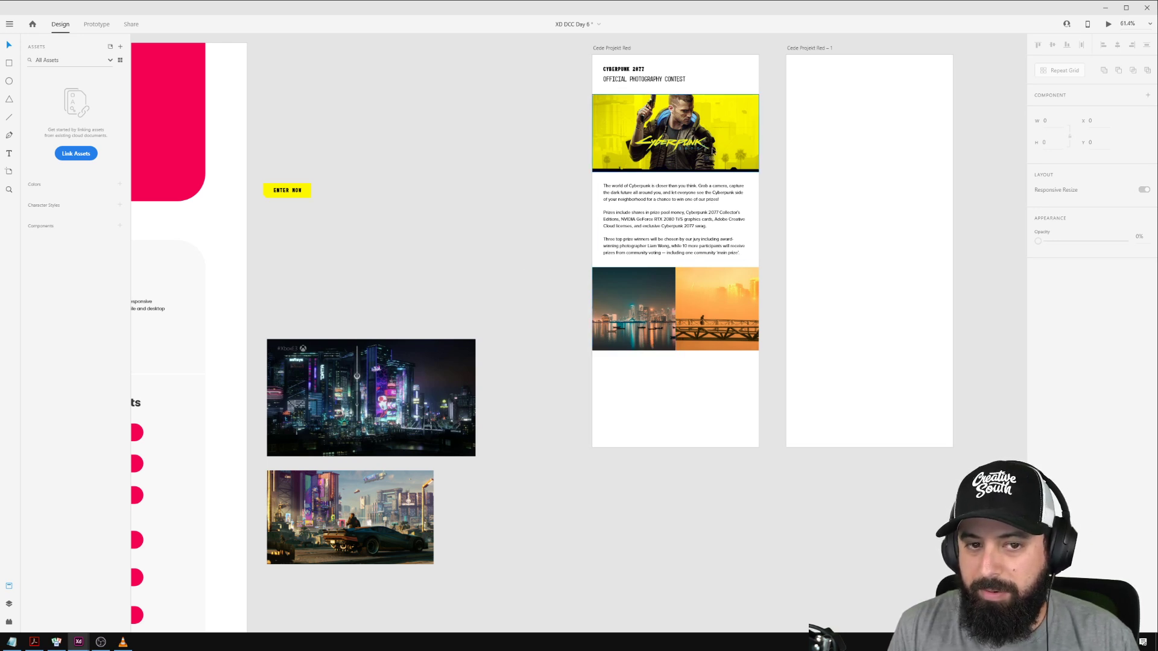
Draw a borderless rectangle about 600 by 44 px across the artboard below the two photos, at about Y 1104.
{"action": "scroll", "coordinate": [663, 153], "scroll_direction": "up", "scroll_amount": 3}
{"action": "scroll", "coordinate": [664, 153], "scroll_direction": "up", "scroll_amount": 3}
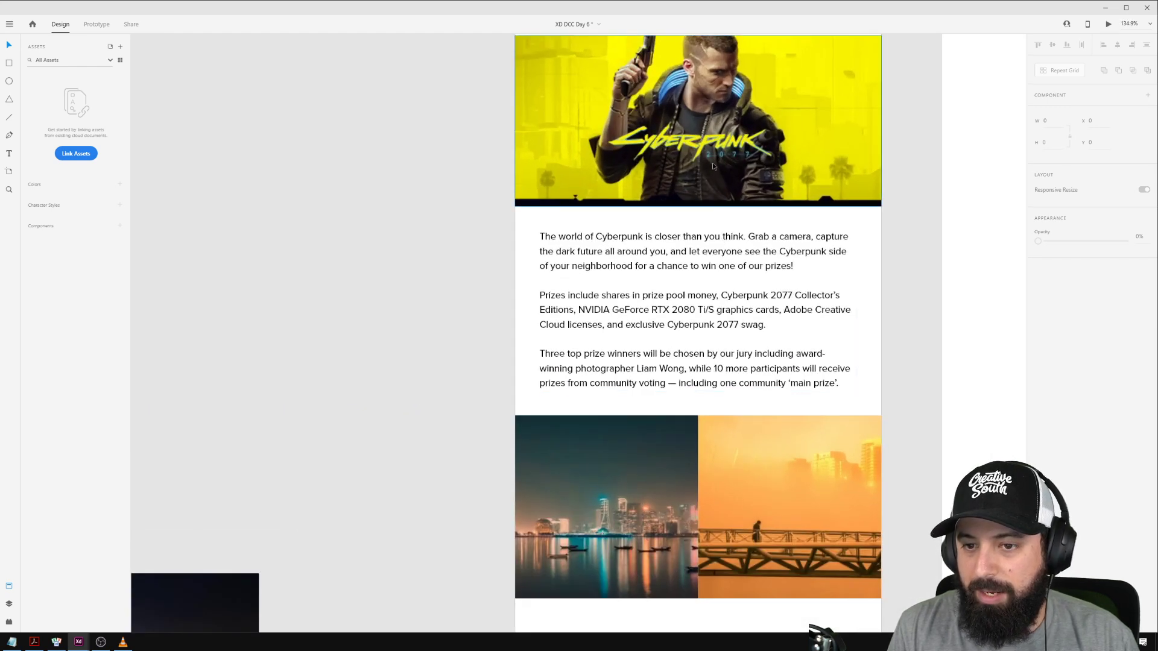
{"action": "scroll", "coordinate": [713, 166], "scroll_direction": "down", "scroll_amount": 2}
{"action": "scroll", "coordinate": [742, 579], "scroll_direction": "down", "scroll_amount": 3}
{"action": "key", "text": "r"}
{"action": "left_click_drag", "start_coordinate": [506, 346], "coordinate": [789, 366]}
{"action": "left_click", "coordinate": [1038, 376]}
Sample the blue of the 2077 lettering in the hero image for the rectangle's border and apply that colour to its fill.
{"action": "scroll", "coordinate": [736, 367], "scroll_direction": "up", "scroll_amount": 5}
{"action": "scroll", "coordinate": [620, 209], "scroll_direction": "up", "scroll_amount": 5}
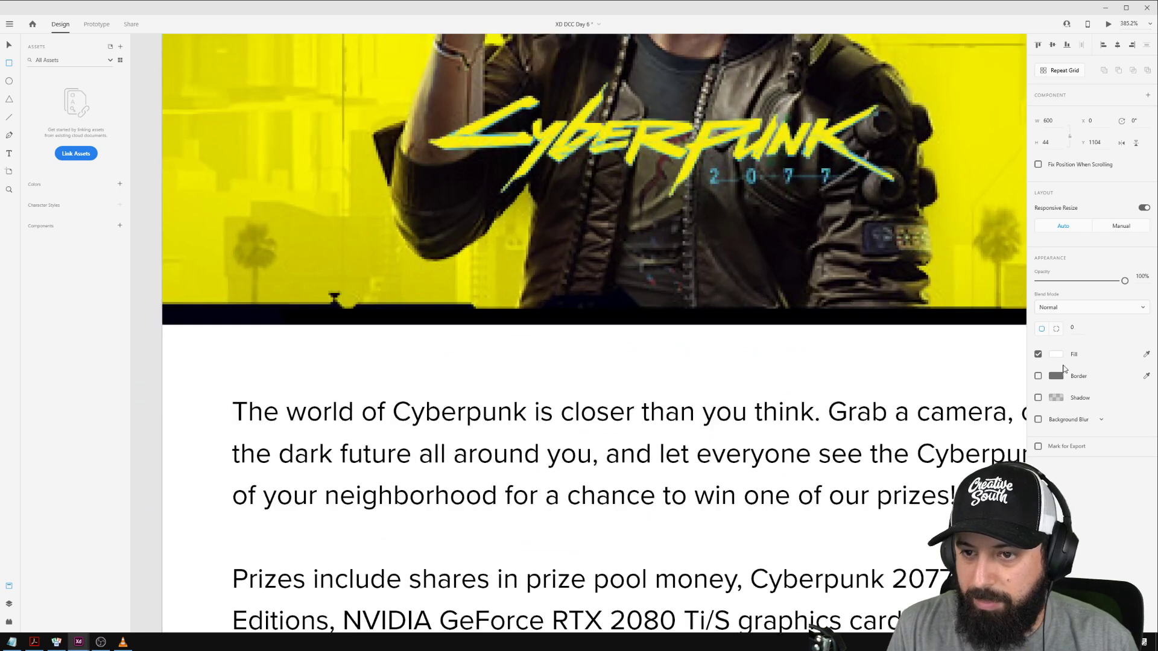
{"action": "left_click", "coordinate": [1146, 376]}
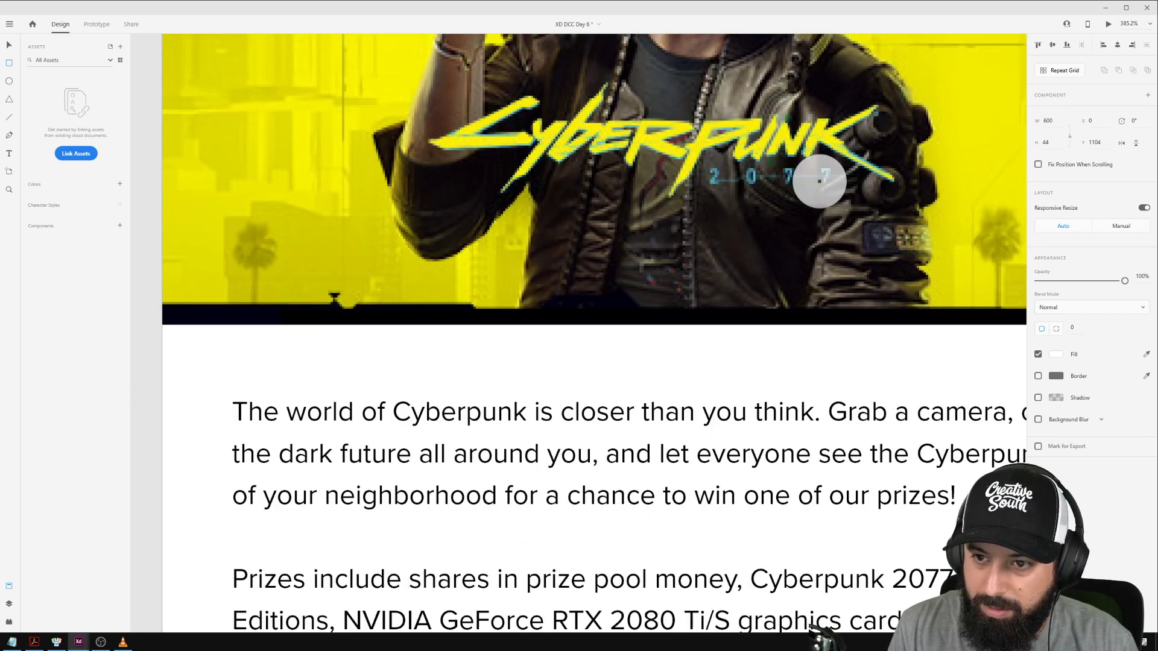
{"action": "left_click", "coordinate": [753, 178]}
{"action": "scroll", "coordinate": [738, 376], "scroll_direction": "down", "scroll_amount": 5}
{"action": "scroll", "coordinate": [738, 377], "scroll_direction": "down", "scroll_amount": 6}
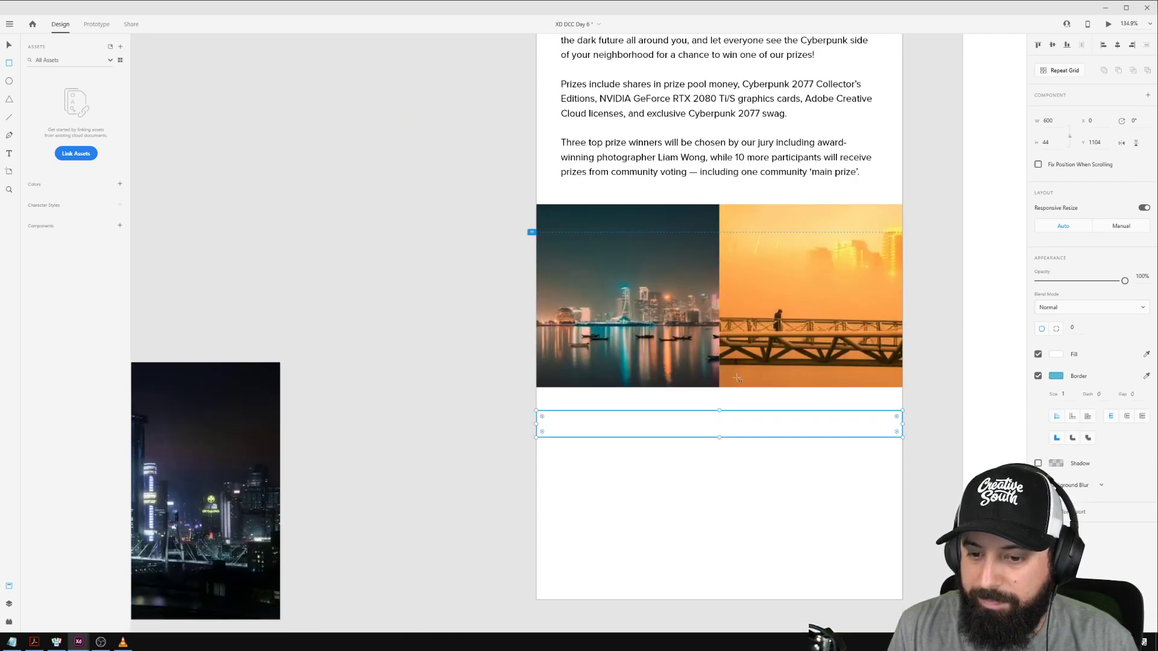
{"action": "left_click", "coordinate": [1146, 354]}
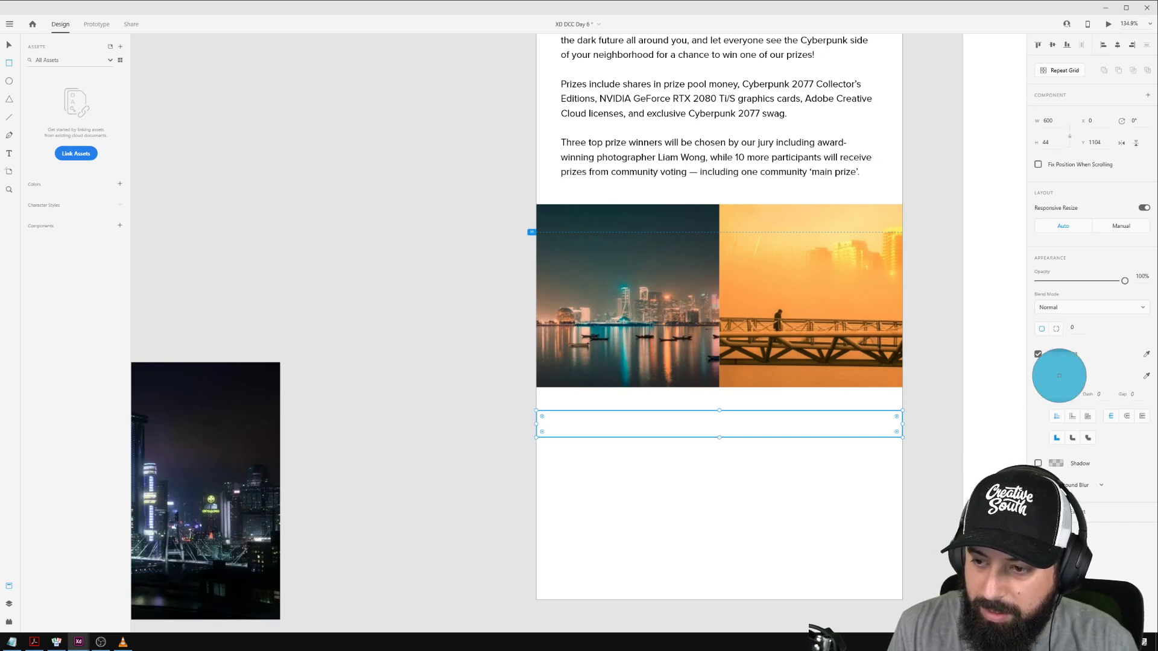
{"action": "left_click", "coordinate": [1055, 376]}
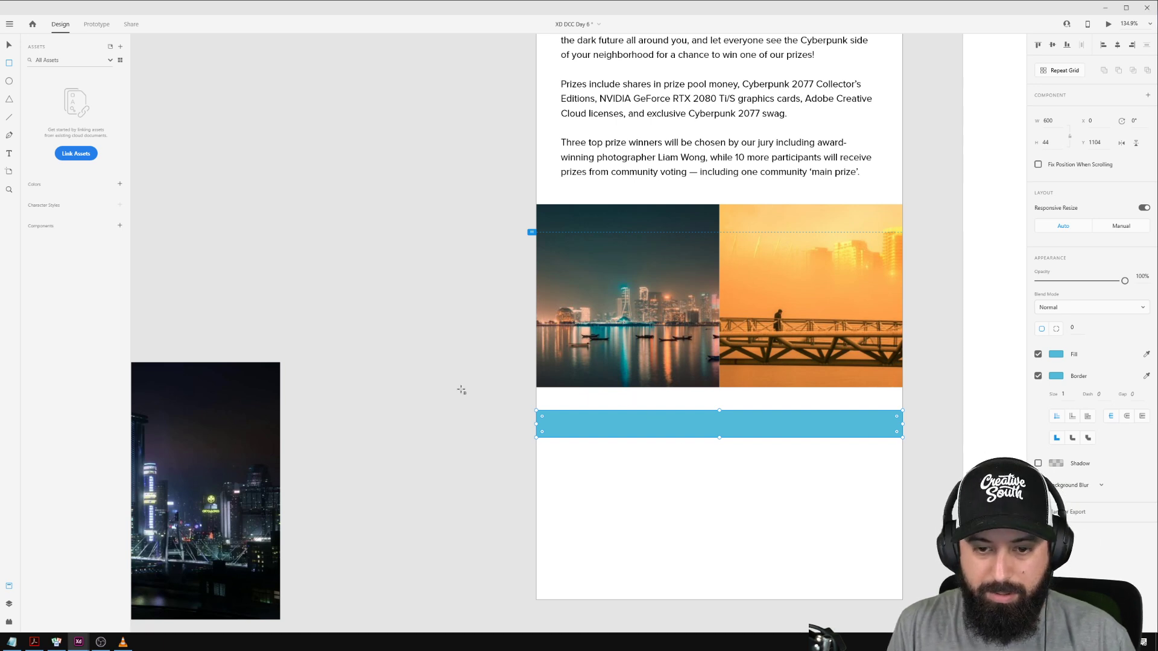
Set the rectangle's fill to #24DDFF with no border and fit it as a thin strip directly beneath the two photos.
{"action": "left_click", "coordinate": [1057, 356]}
{"action": "type", "text": "#24DDFF"}
{"action": "key", "text": "Tab"}
{"action": "left_click", "coordinate": [1046, 369]}
{"action": "left_click", "coordinate": [1037, 376]}
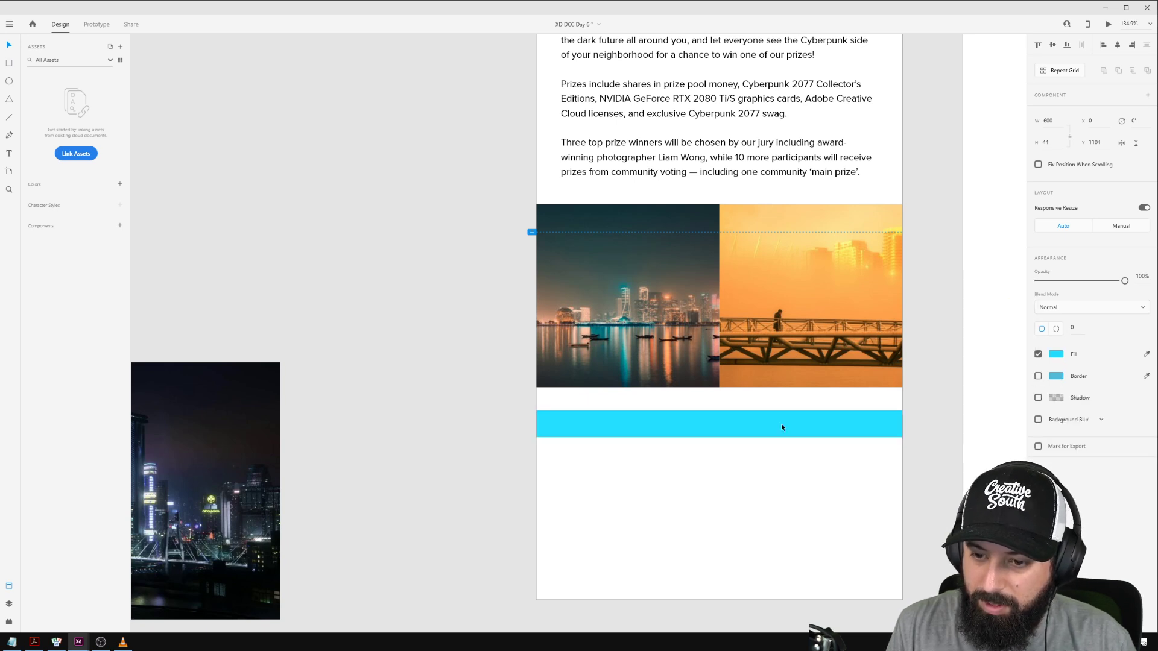
{"action": "left_click_drag", "start_coordinate": [783, 429], "coordinate": [706, 388]}
{"action": "left_click", "coordinate": [390, 363]}
Place the neon night city image on the artboard beneath the cyan strip, at about X -75, Y 1066.
{"action": "scroll", "coordinate": [397, 383], "scroll_direction": "down", "scroll_amount": 5}
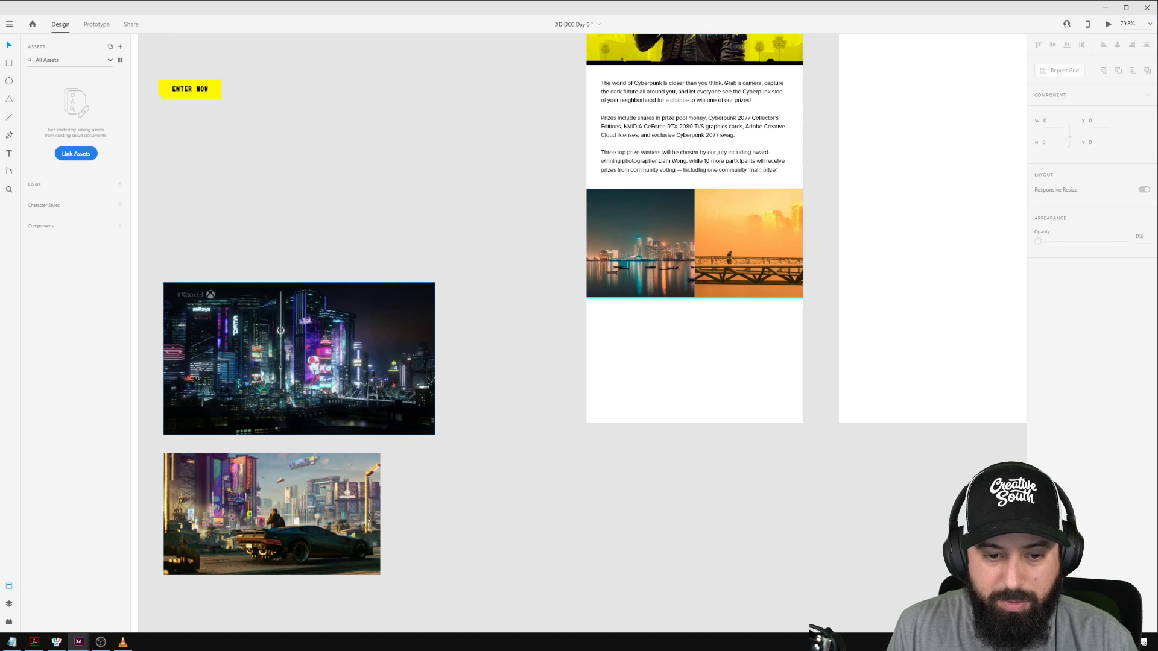
{"action": "left_click", "coordinate": [272, 338]}
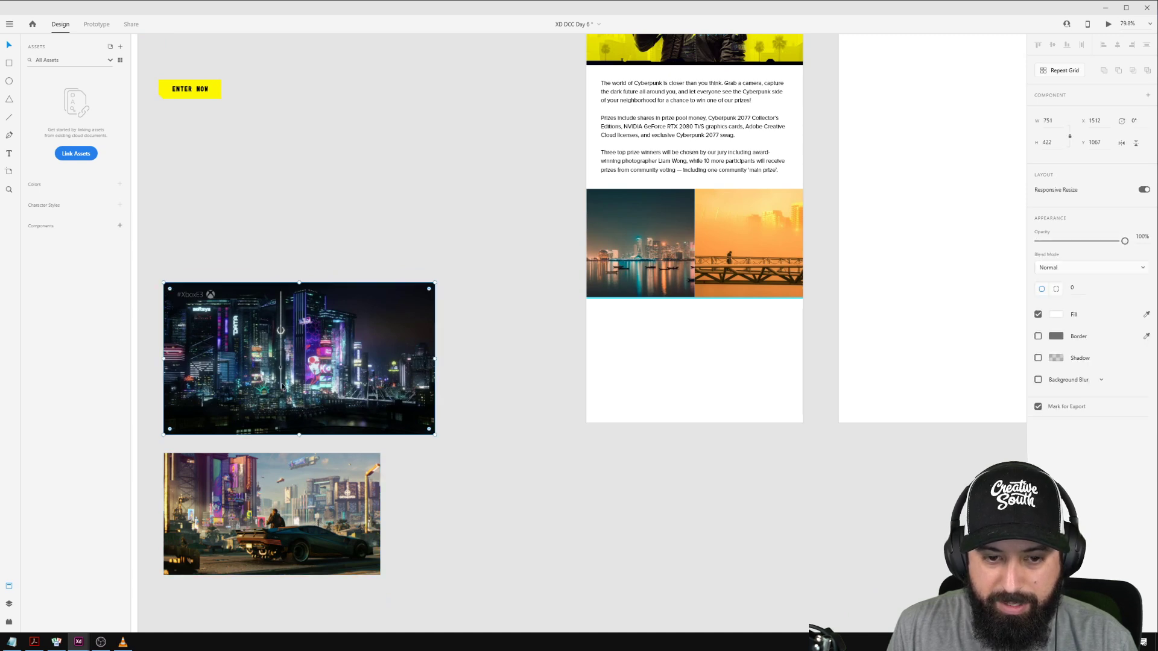
{"action": "scroll", "coordinate": [273, 338], "scroll_direction": "down", "scroll_amount": 3}
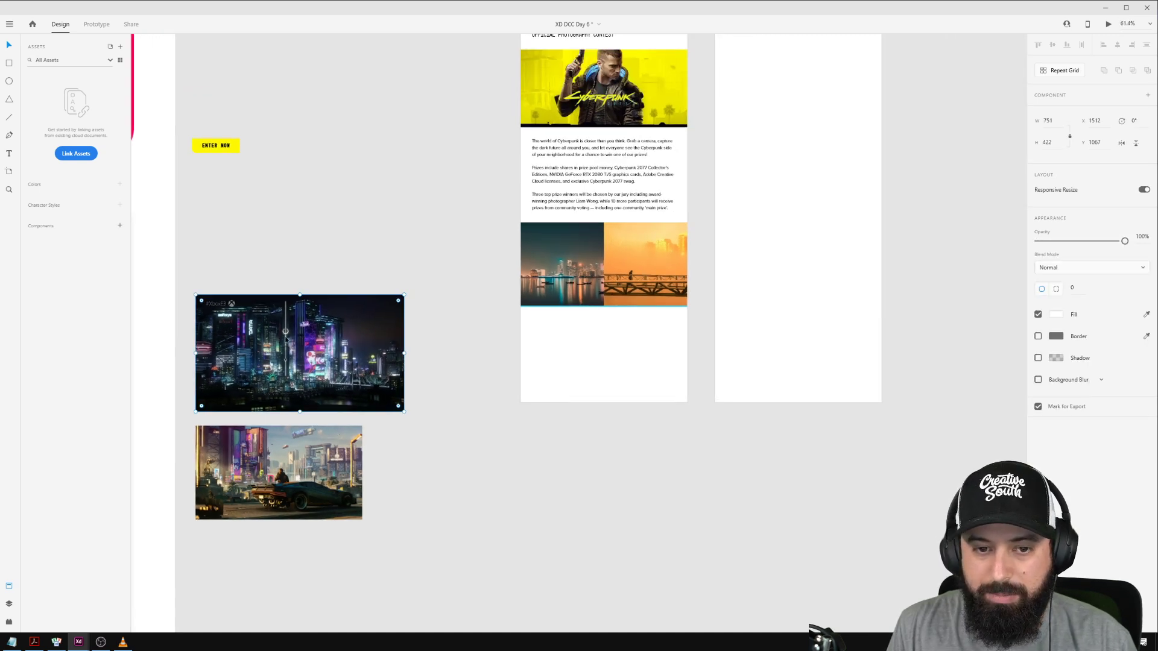
{"action": "left_click_drag", "start_coordinate": [290, 340], "coordinate": [625, 356]}
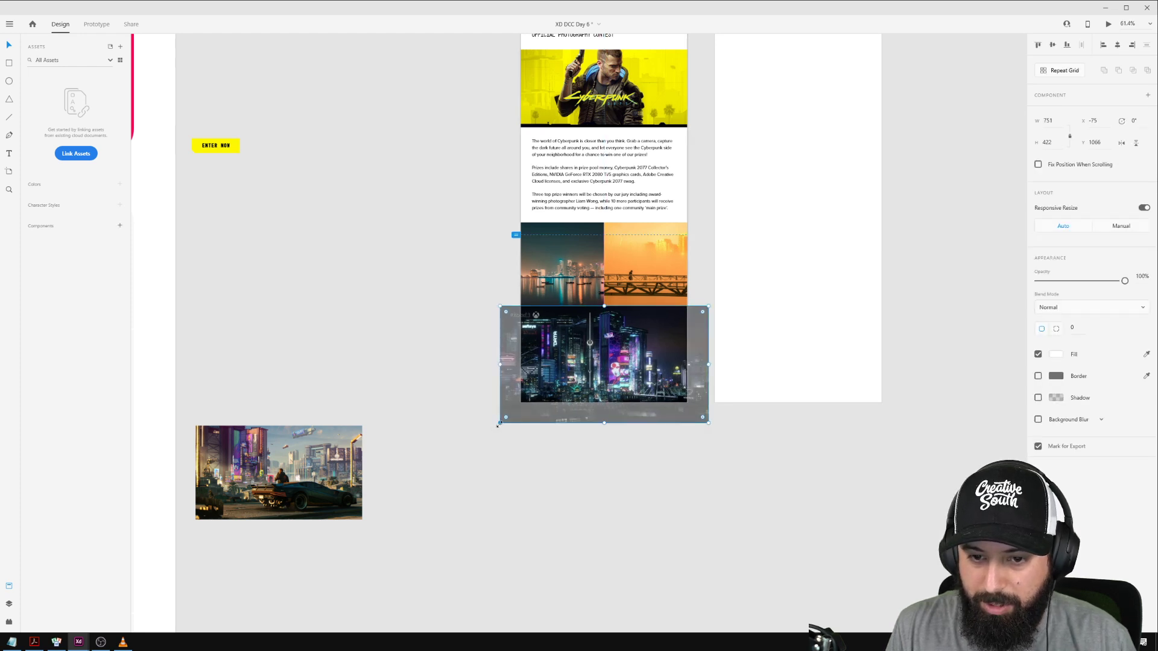
Rescale the night city image with its top at Y 1070, centred and only slightly wider than the artboard.
{"action": "left_click_drag", "start_coordinate": [500, 423], "coordinate": [379, 453]}
{"action": "left_click_drag", "start_coordinate": [570, 392], "coordinate": [594, 394]}
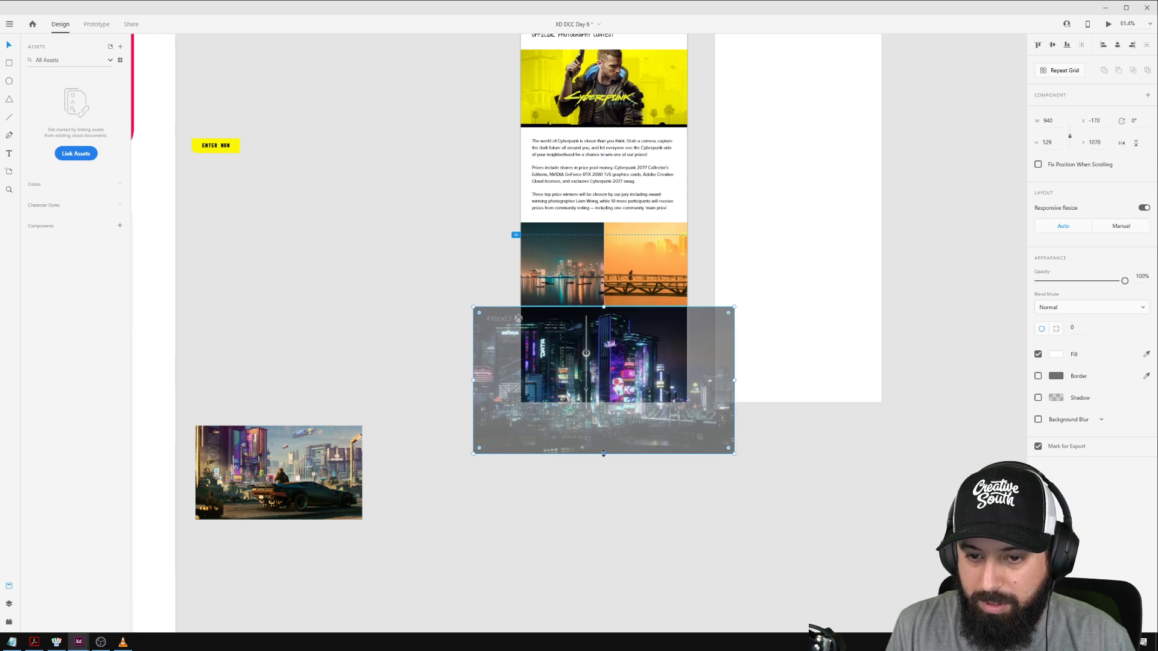
{"action": "mouse_move", "coordinate": [603, 452]}
{"action": "left_mouse_down"}
{"action": "mouse_move", "coordinate": [605, 432]}
{"action": "mouse_move", "coordinate": [614, 463]}
{"action": "left_mouse_up"}
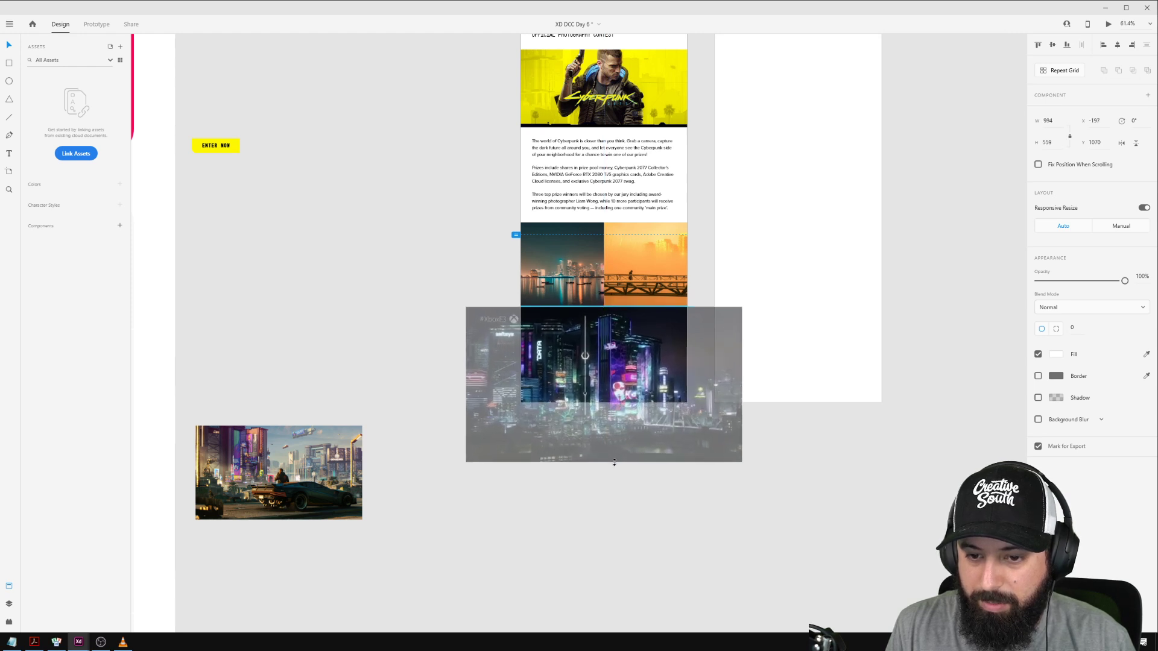
{"action": "left_click_drag", "start_coordinate": [632, 363], "coordinate": [632, 341]}
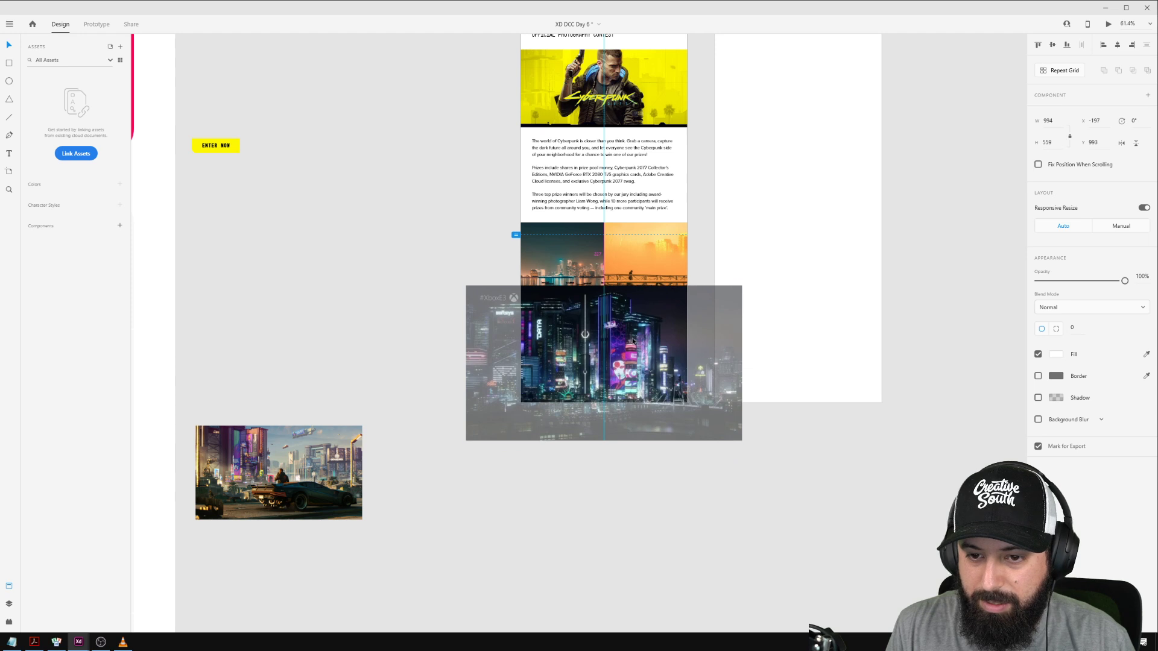
{"action": "mouse_move", "coordinate": [603, 286]}
{"action": "left_mouse_down"}
{"action": "mouse_move", "coordinate": [604, 322]}
{"action": "mouse_move", "coordinate": [604, 307]}
{"action": "left_mouse_up"}
{"action": "left_click", "coordinate": [404, 307]}
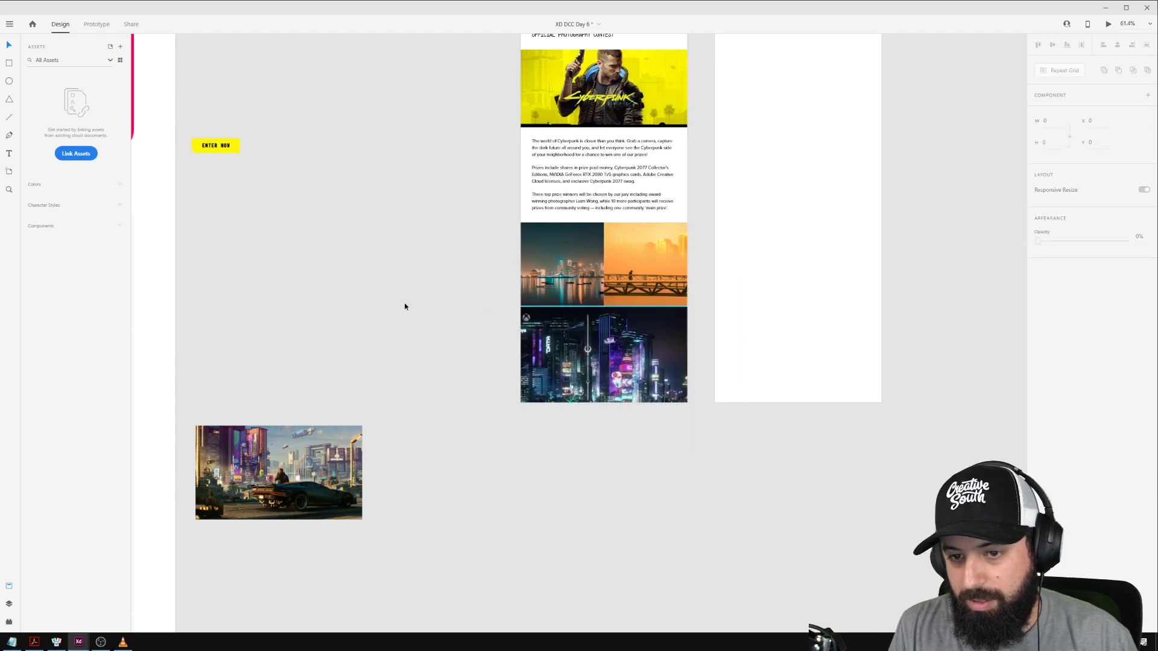
{"action": "double_click", "coordinate": [621, 369]}
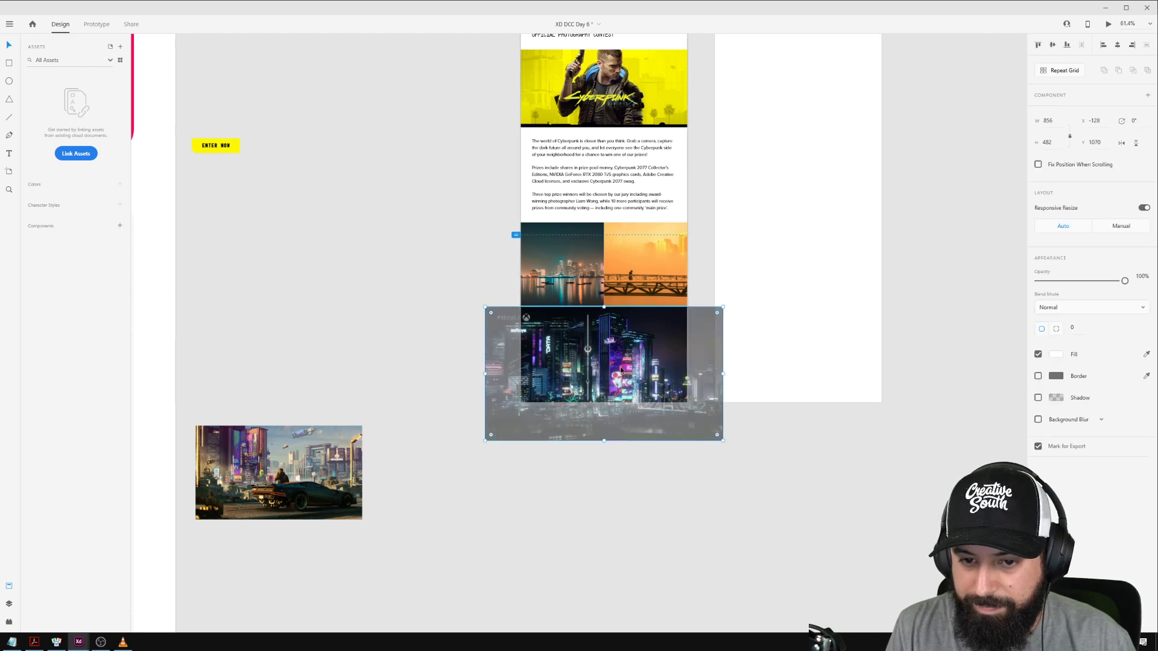
{"action": "left_click_drag", "start_coordinate": [604, 440], "coordinate": [599, 409]}
{"action": "left_click", "coordinate": [597, 455]}
Try to extend the newsletter artboard downward while Responsive Resize is on.
{"action": "scroll", "coordinate": [599, 453], "scroll_direction": "down", "scroll_amount": 3}
{"action": "left_click", "coordinate": [562, 184]}
{"action": "scroll", "coordinate": [600, 423], "scroll_direction": "down", "scroll_amount": 2}
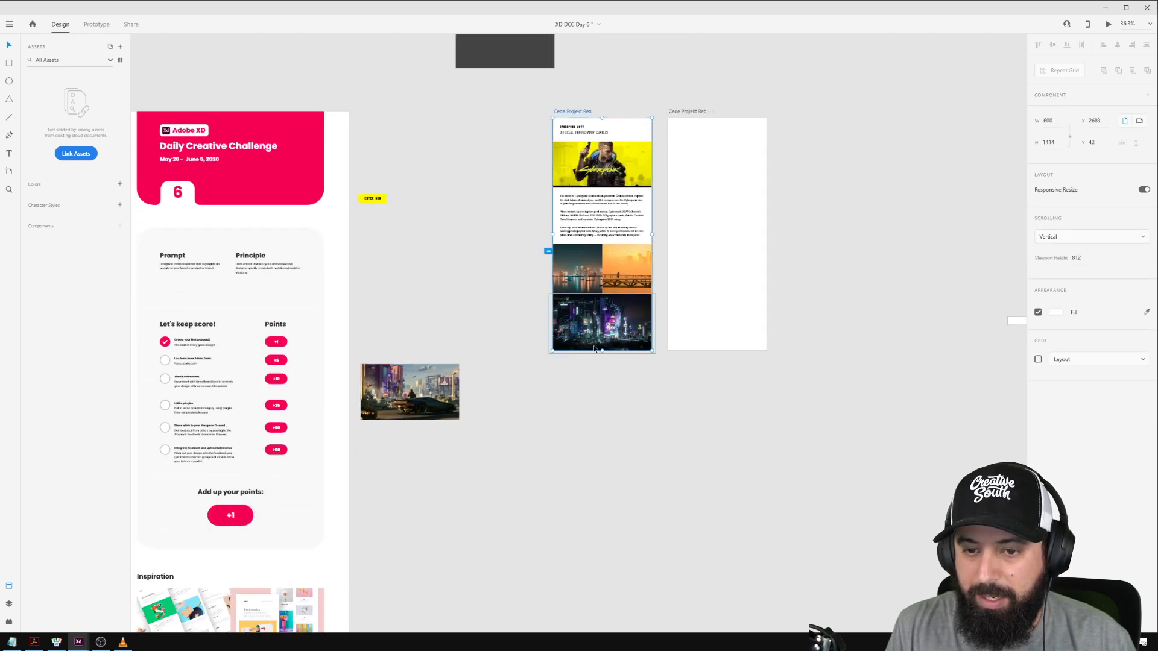
{"action": "left_click_drag", "start_coordinate": [599, 348], "coordinate": [599, 378]}
{"action": "key", "text": "ctrl+z"}
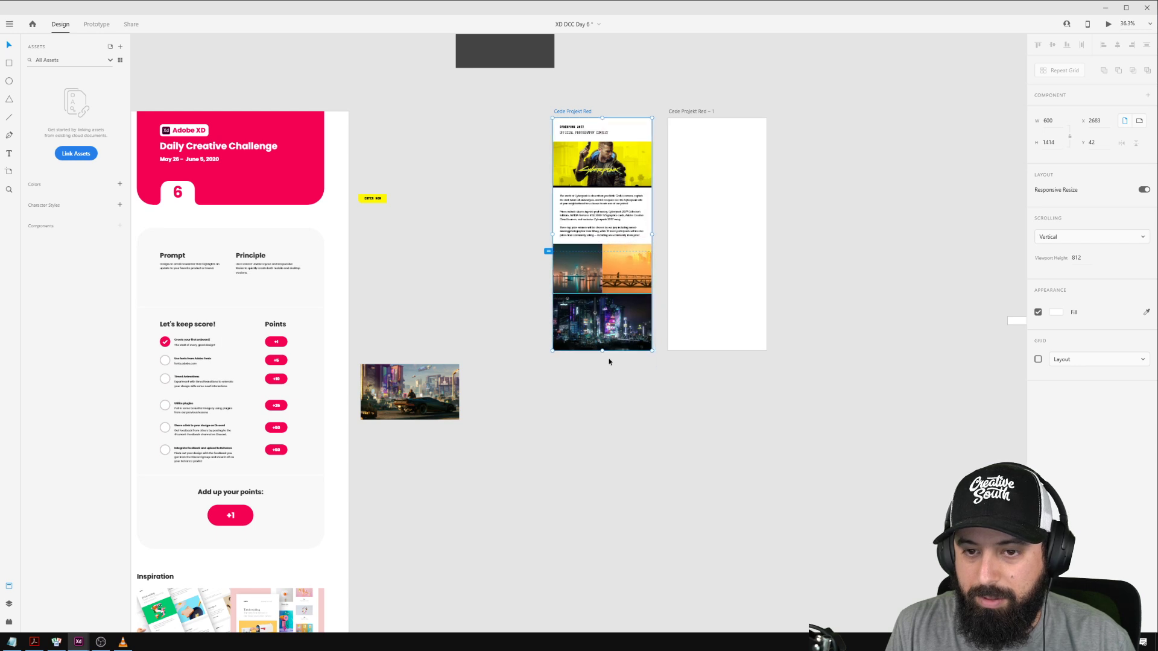
Turn off Responsive Resize for the newsletter artboard and extend its height to about 2014 px.
{"action": "scroll", "coordinate": [627, 305], "scroll_direction": "up", "scroll_amount": 3}
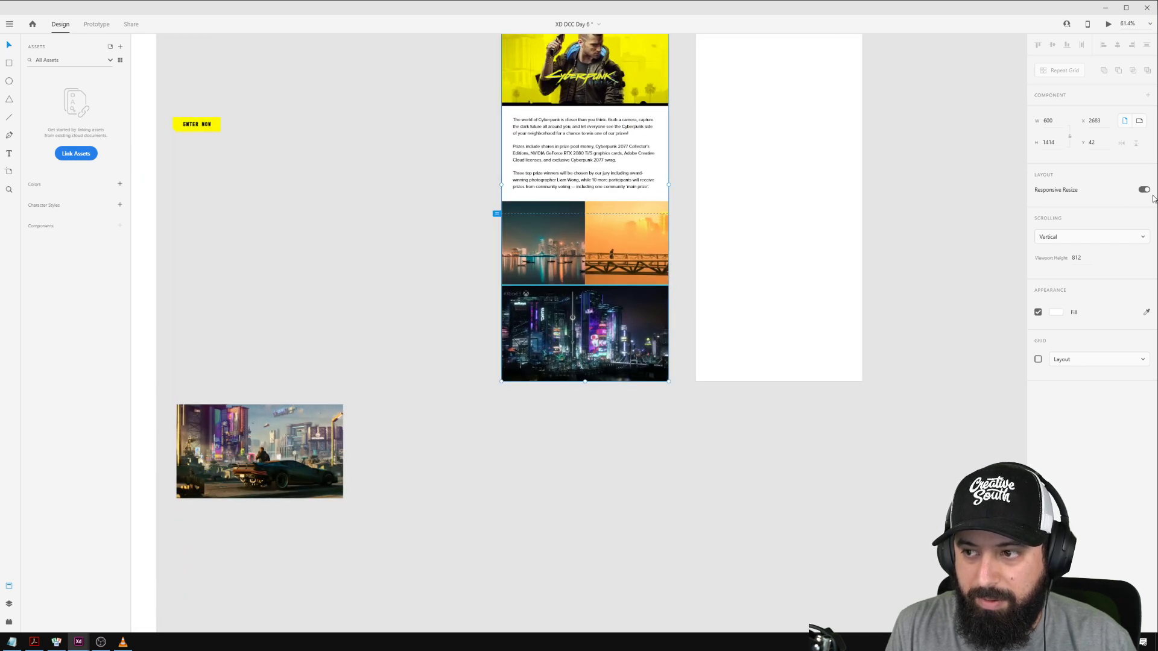
{"action": "left_click", "coordinate": [1144, 189]}
{"action": "scroll", "coordinate": [603, 272], "scroll_direction": "up", "scroll_amount": 1}
{"action": "left_click_drag", "start_coordinate": [585, 399], "coordinate": [593, 565]}
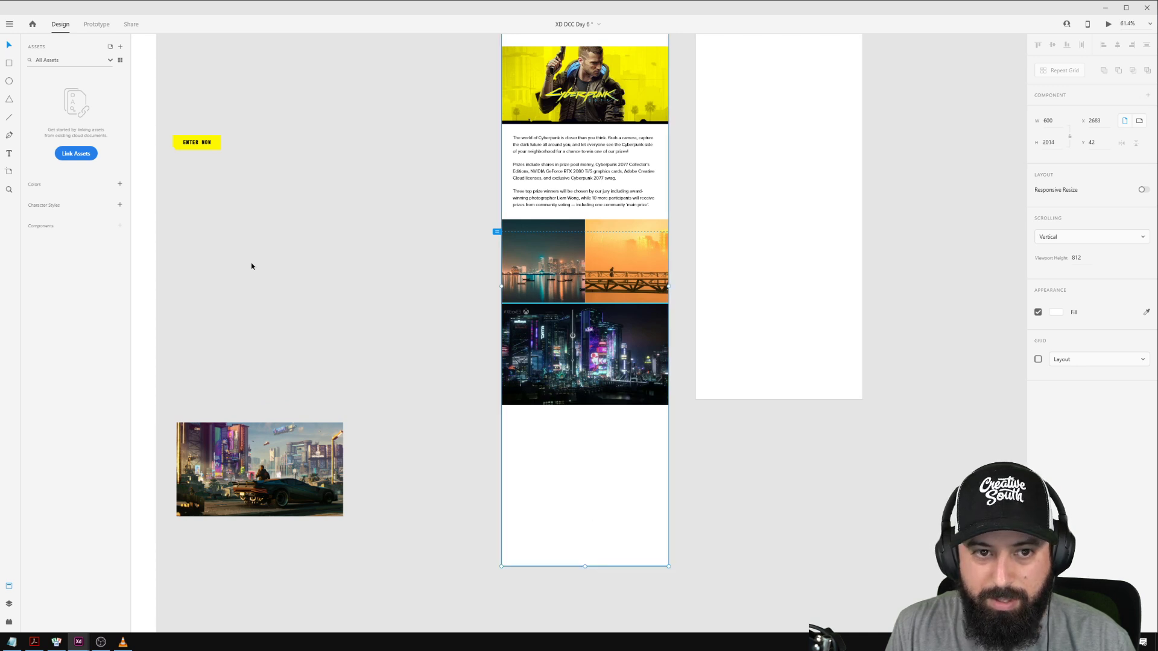
Try placing the car image below the night city image, at X 0, Y 1457.
{"action": "left_click", "coordinate": [248, 461]}
{"action": "left_click_drag", "start_coordinate": [248, 460], "coordinate": [572, 446]}
{"action": "scroll", "coordinate": [584, 441], "scroll_direction": "up", "scroll_amount": 5}
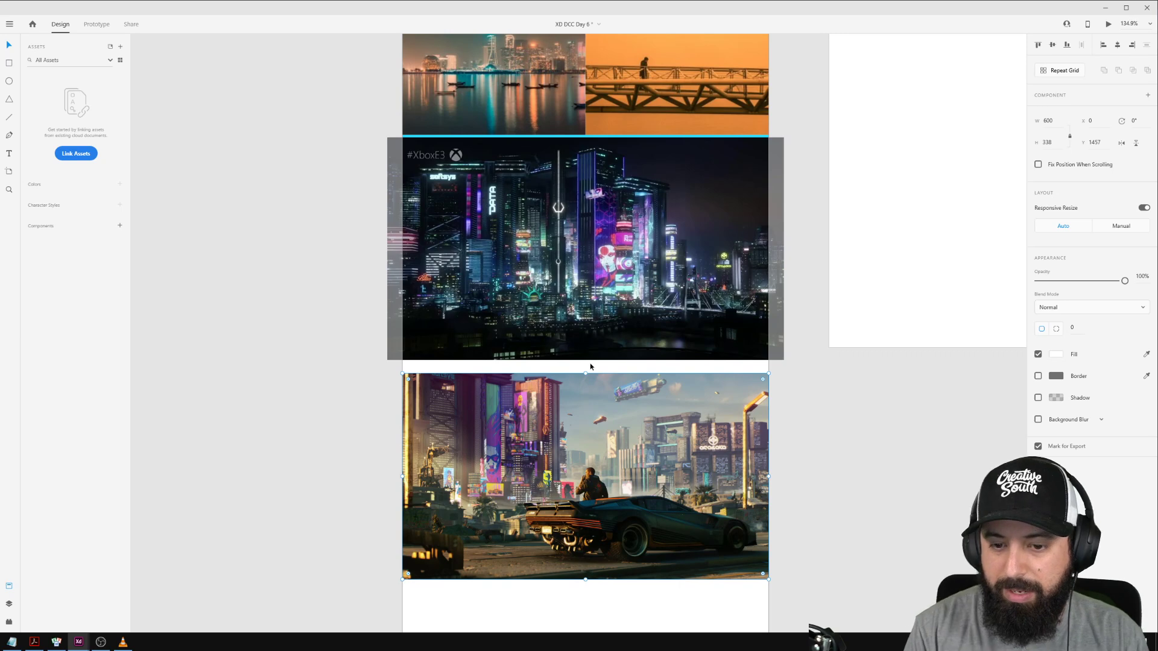
{"action": "key", "text": "ctrl+z"}
Place the yellow Enter Now button over the middle of the night city image, at about X 214, Y 1232.
{"action": "scroll", "coordinate": [365, 297], "scroll_direction": "down", "scroll_amount": 5}
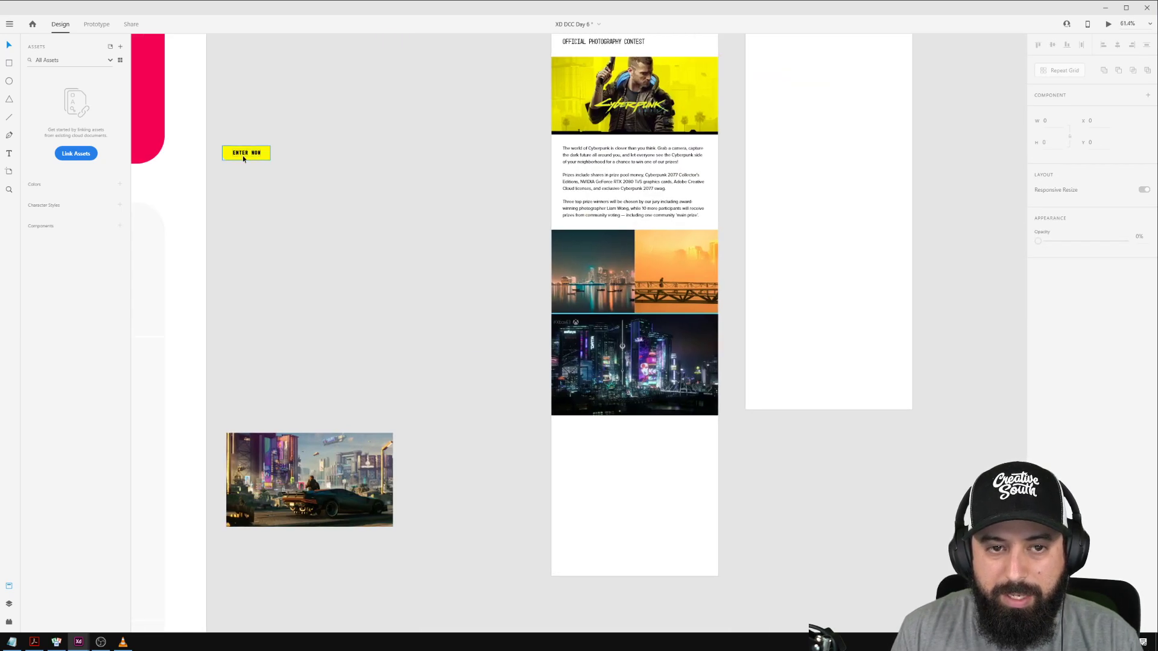
{"action": "left_click", "coordinate": [255, 159]}
{"action": "left_click_drag", "start_coordinate": [253, 156], "coordinate": [638, 365]}
{"action": "scroll", "coordinate": [492, 440], "scroll_direction": "up", "scroll_amount": 1}
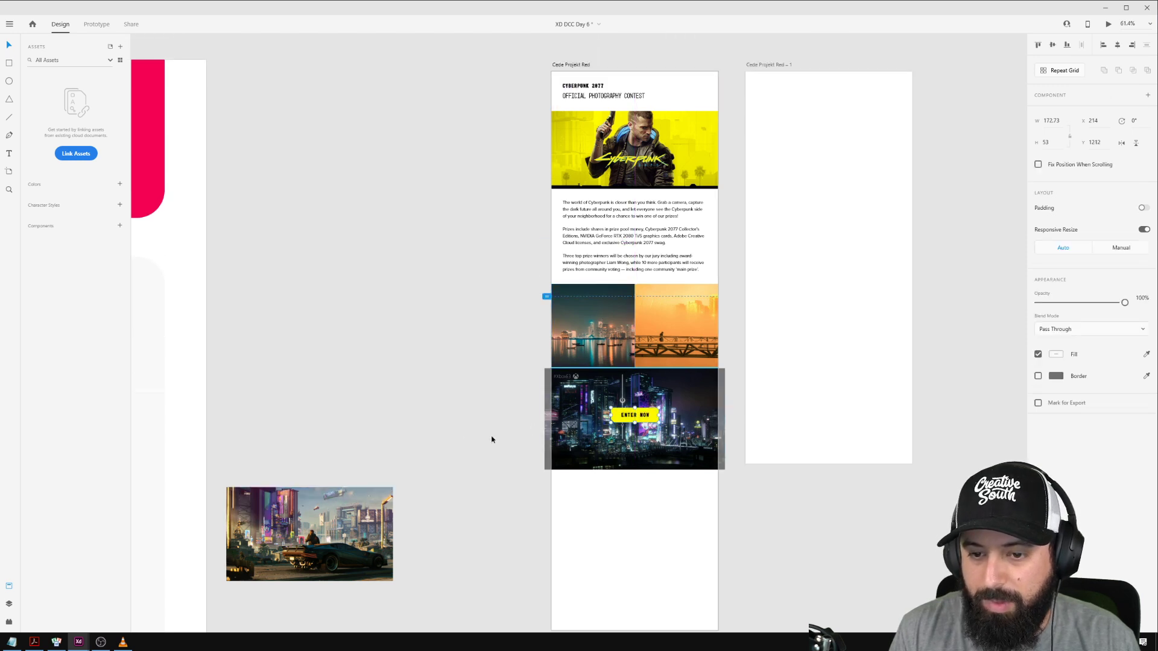
Shorten the newsletter artboard so its lower edge meets the bottom of the night city image.
{"action": "left_click", "coordinate": [457, 435]}
{"action": "left_click", "coordinate": [550, 66]}
{"action": "scroll", "coordinate": [651, 445], "scroll_direction": "down", "scroll_amount": 1}
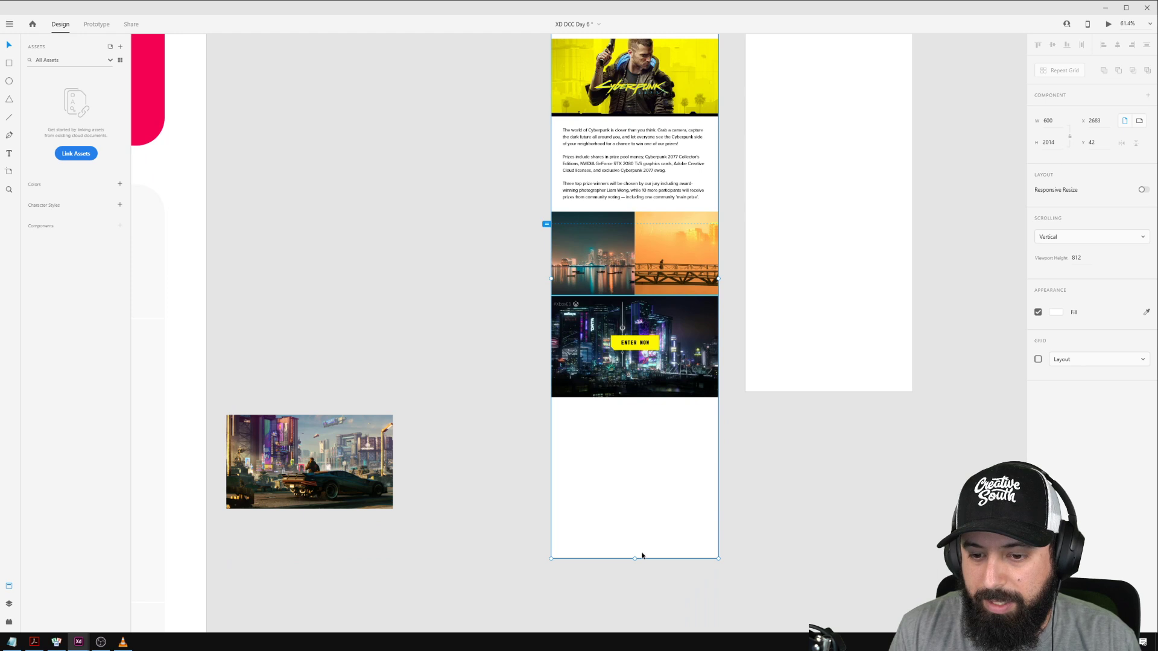
{"action": "left_click_drag", "start_coordinate": [635, 560], "coordinate": [631, 451]}
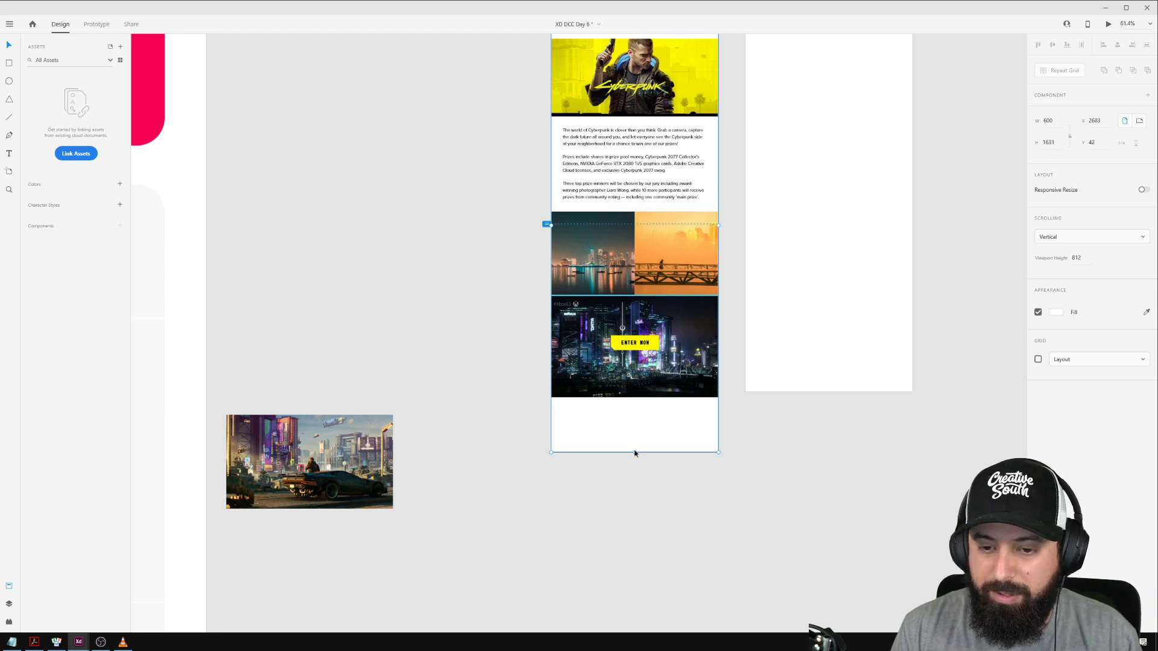
{"action": "left_click_drag", "start_coordinate": [634, 452], "coordinate": [614, 398]}
Move the Enter Now button slightly down so it sits at the vertical middle of the night city image.
{"action": "scroll", "coordinate": [659, 384], "scroll_direction": "up", "scroll_amount": 5}
{"action": "left_click", "coordinate": [598, 292]}
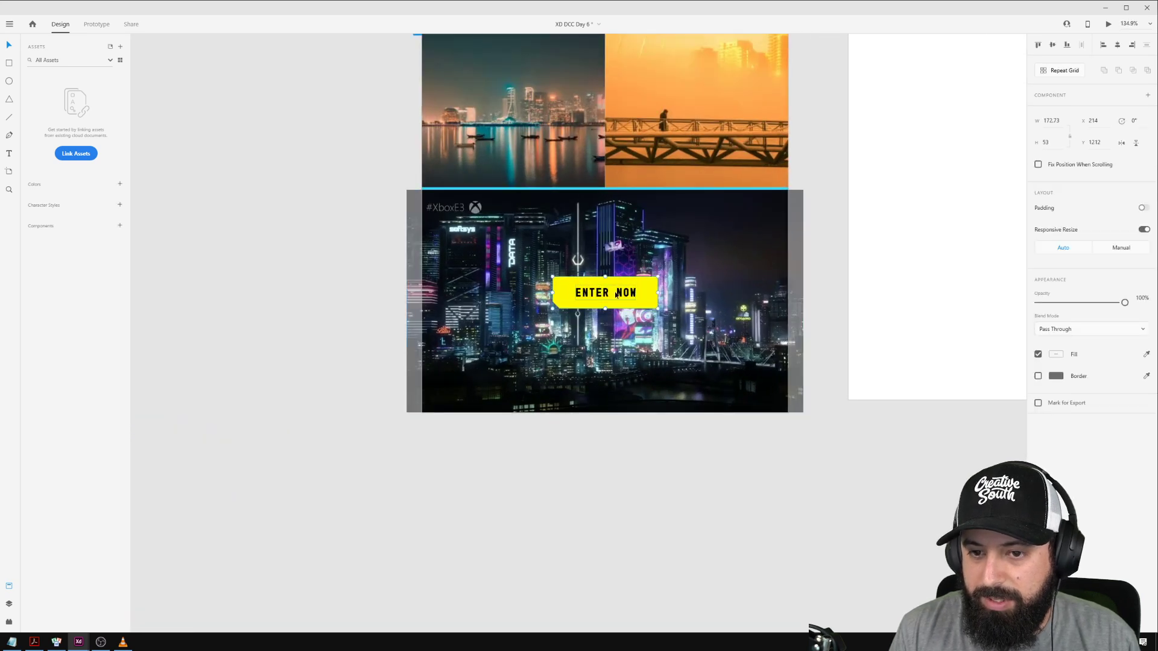
{"action": "left_click_drag", "start_coordinate": [615, 294], "coordinate": [616, 303]}
{"action": "left_click", "coordinate": [294, 241]}
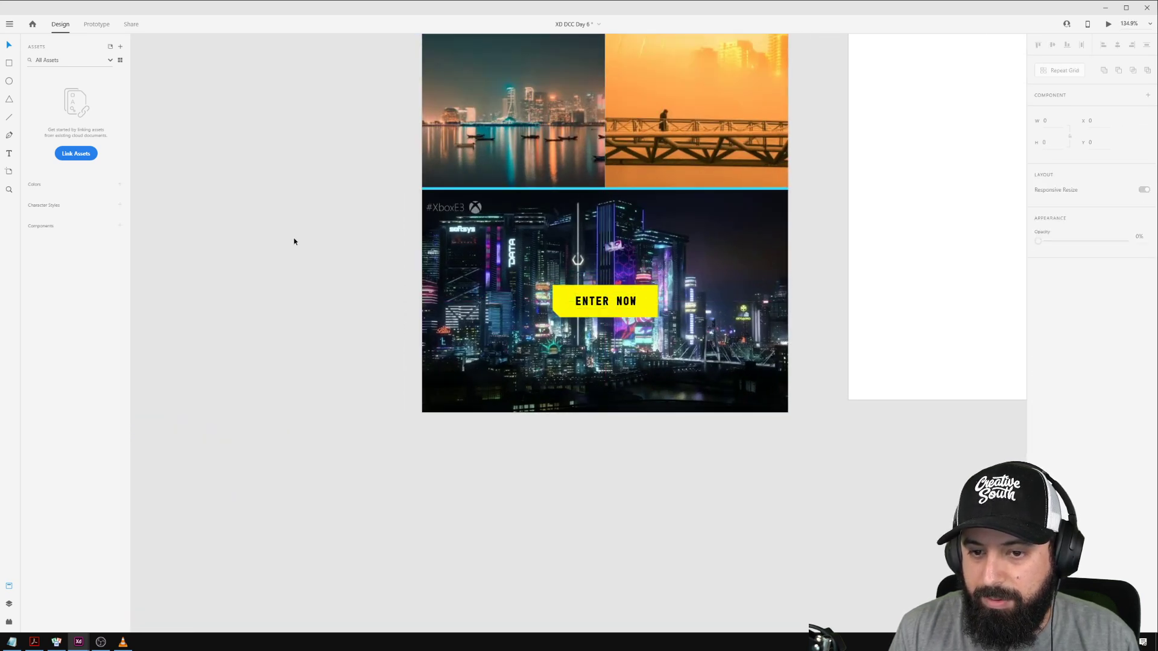
Copy all of the newsletter's text, images and button onto the empty second artboard in the same layout.
{"action": "scroll", "coordinate": [293, 242], "scroll_direction": "down", "scroll_amount": 3}
{"action": "scroll", "coordinate": [290, 313], "scroll_direction": "up", "scroll_amount": 5}
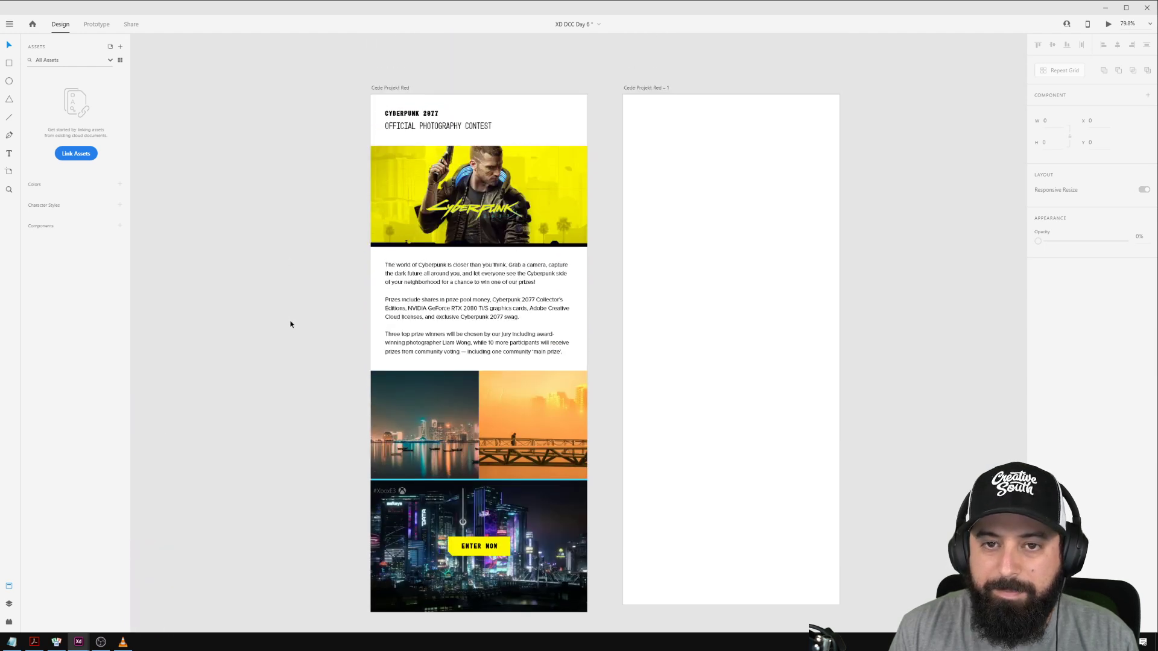
{"action": "scroll", "coordinate": [290, 325], "scroll_direction": "down", "scroll_amount": 1}
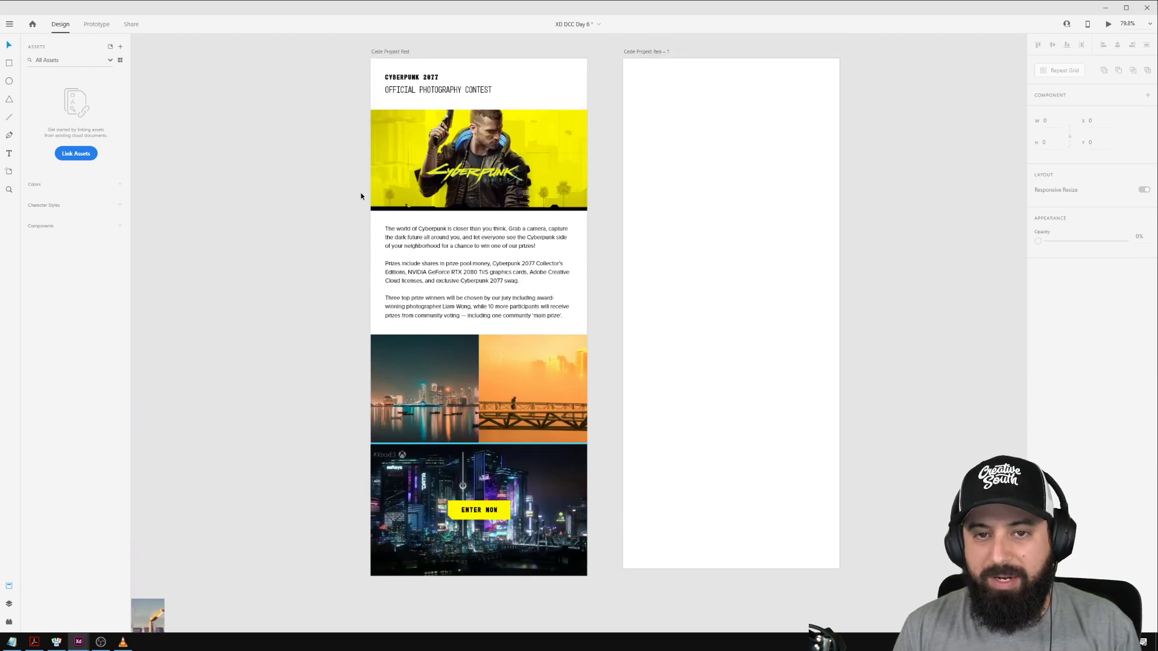
{"action": "left_click", "coordinate": [382, 53]}
{"action": "left_click_drag", "start_coordinate": [342, 74], "coordinate": [391, 256]}
{"action": "left_click_drag", "start_coordinate": [403, 150], "coordinate": [657, 170]}
{"action": "left_click", "coordinate": [860, 129]}
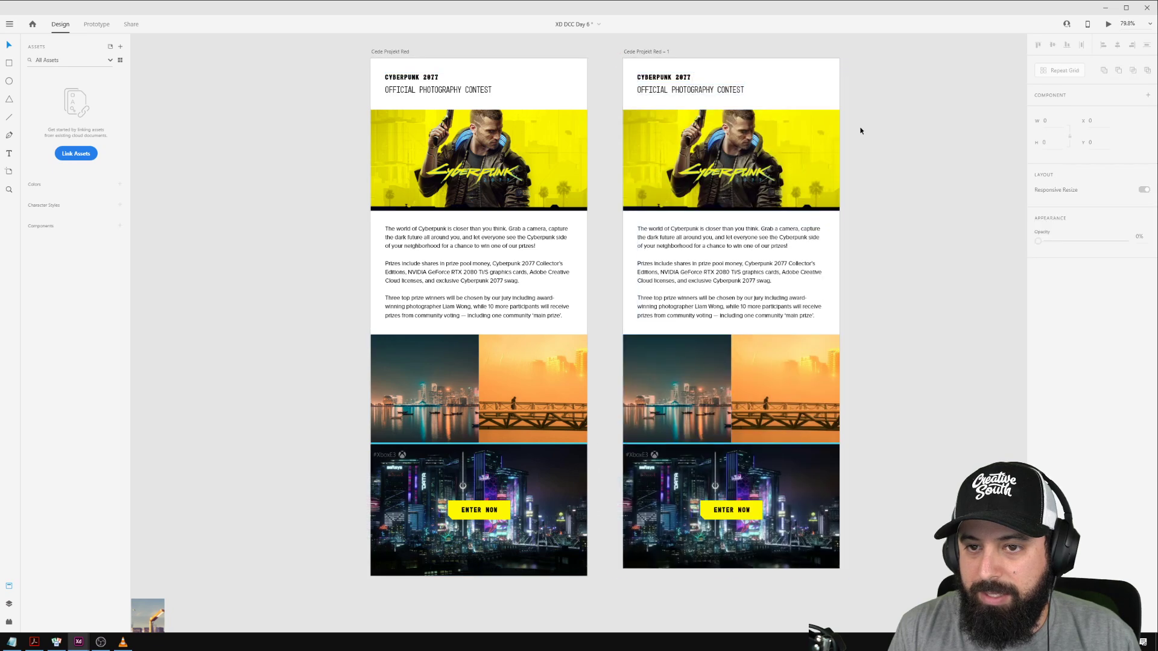
Change the fill of the title, subtitle and body text on the second artboard to white.
{"action": "left_click", "coordinate": [642, 139]}
{"action": "scroll", "coordinate": [642, 140], "scroll_direction": "up", "scroll_amount": 5}
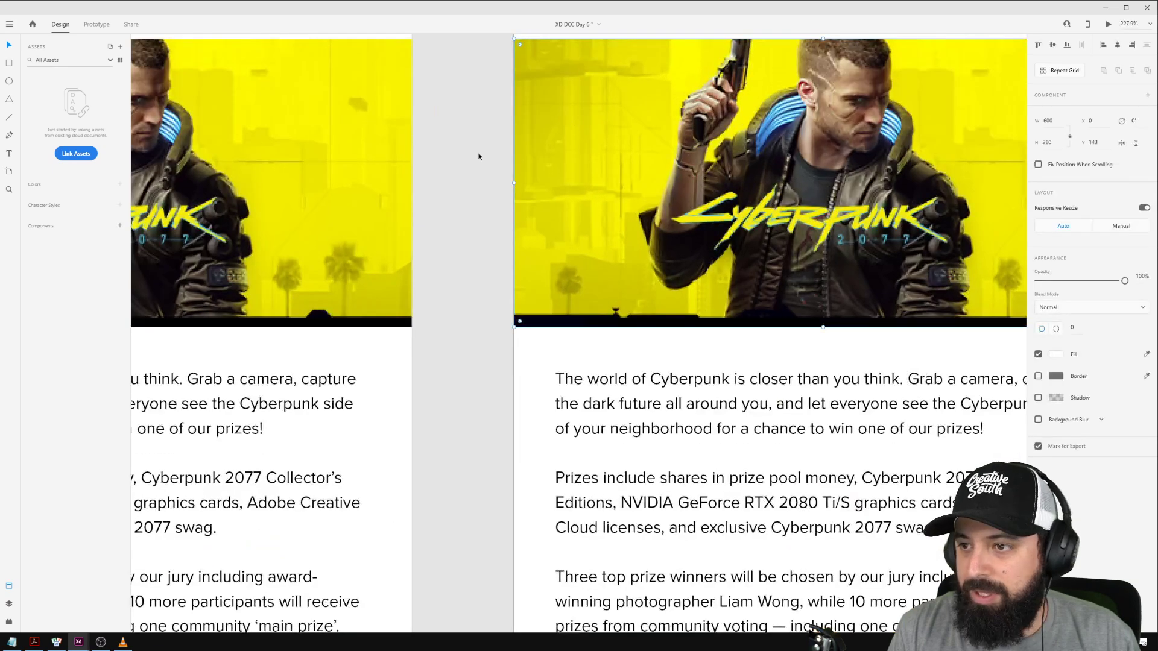
{"action": "scroll", "coordinate": [479, 155], "scroll_direction": "down", "scroll_amount": 6}
{"action": "left_click", "coordinate": [742, 140]}
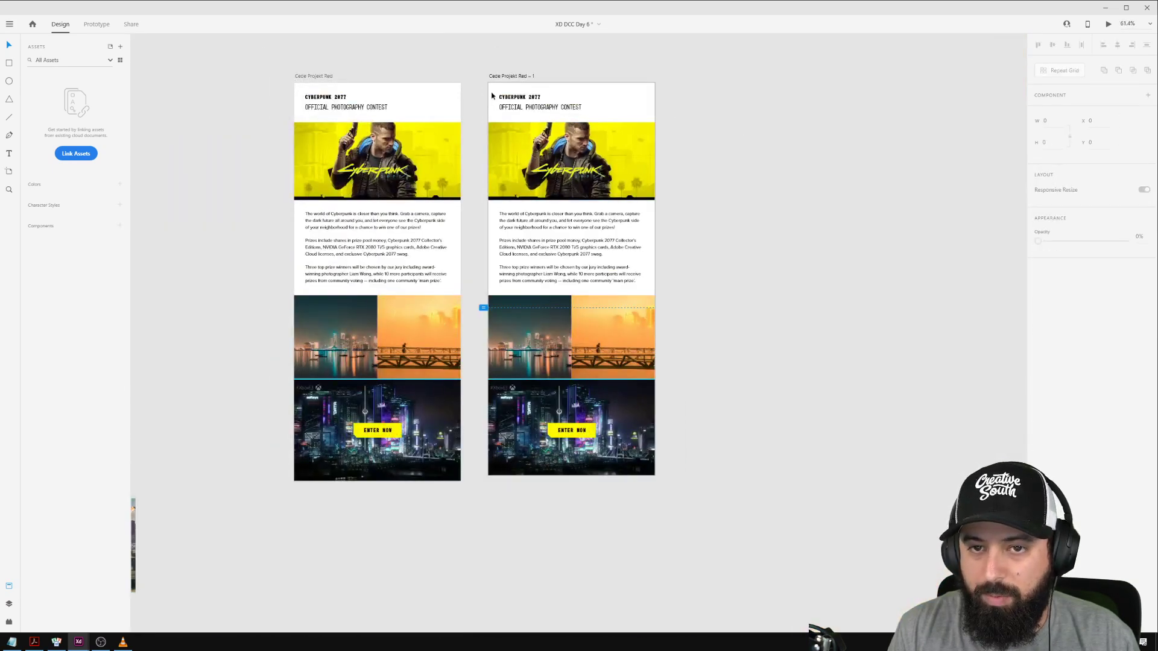
{"action": "left_click_drag", "start_coordinate": [494, 95], "coordinate": [646, 288]}
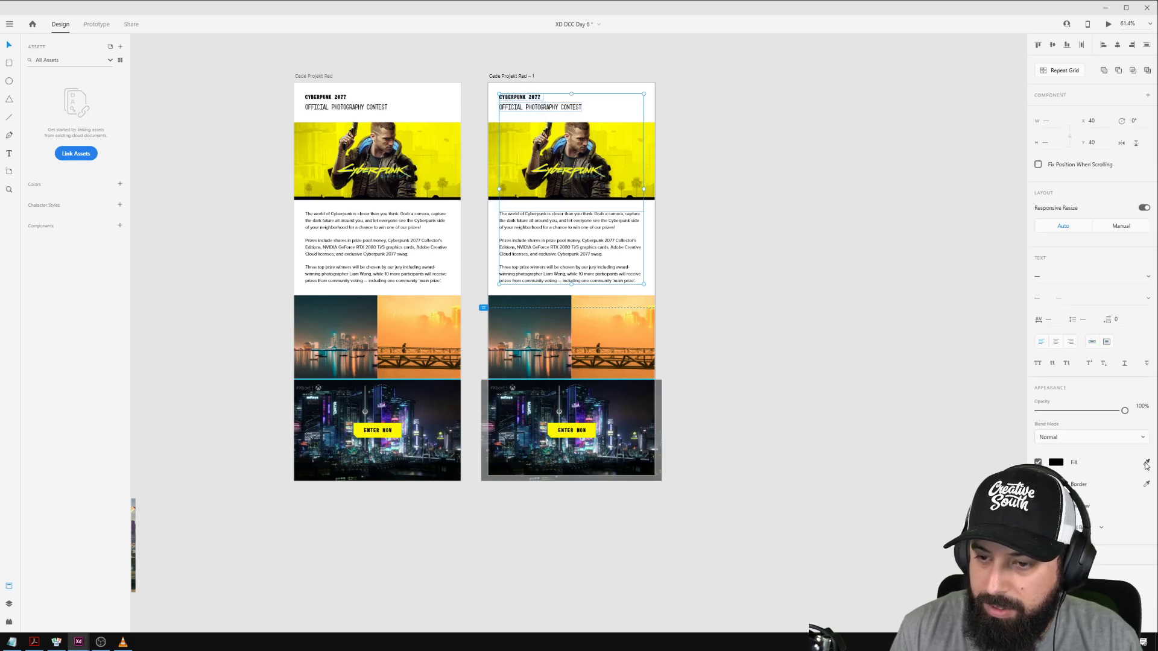
{"action": "key", "text": "Delete"}
Fill the second artboard's background with a near-black grey.
{"action": "left_click", "coordinate": [511, 77]}
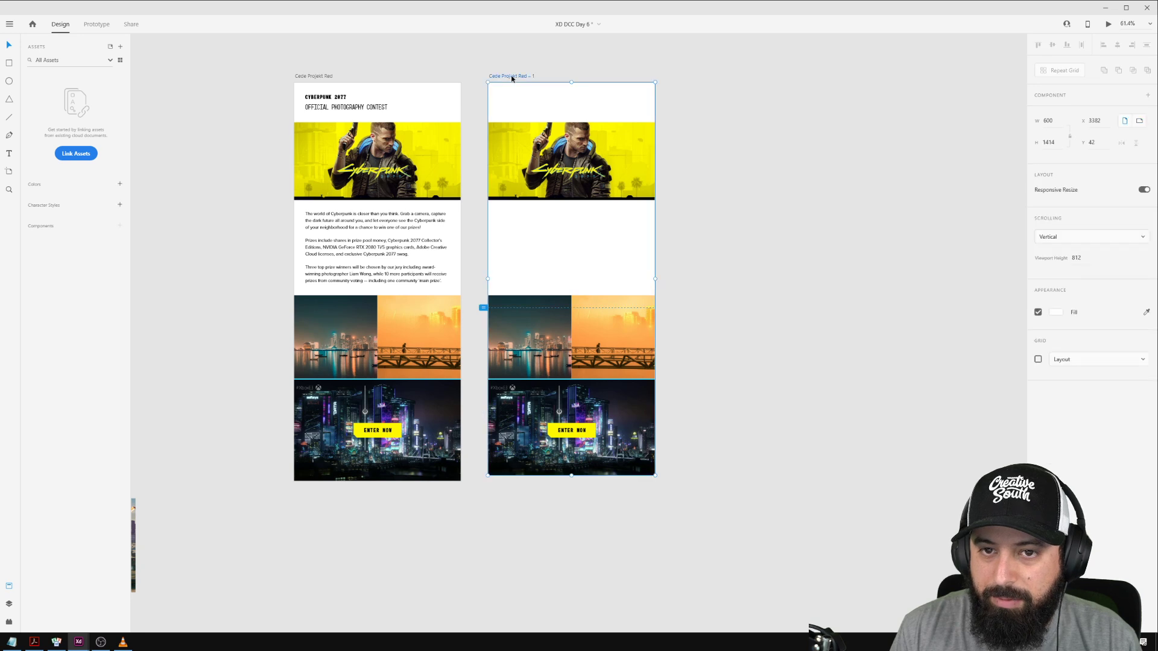
{"action": "left_click", "coordinate": [1055, 313]}
{"action": "left_click", "coordinate": [928, 333]}
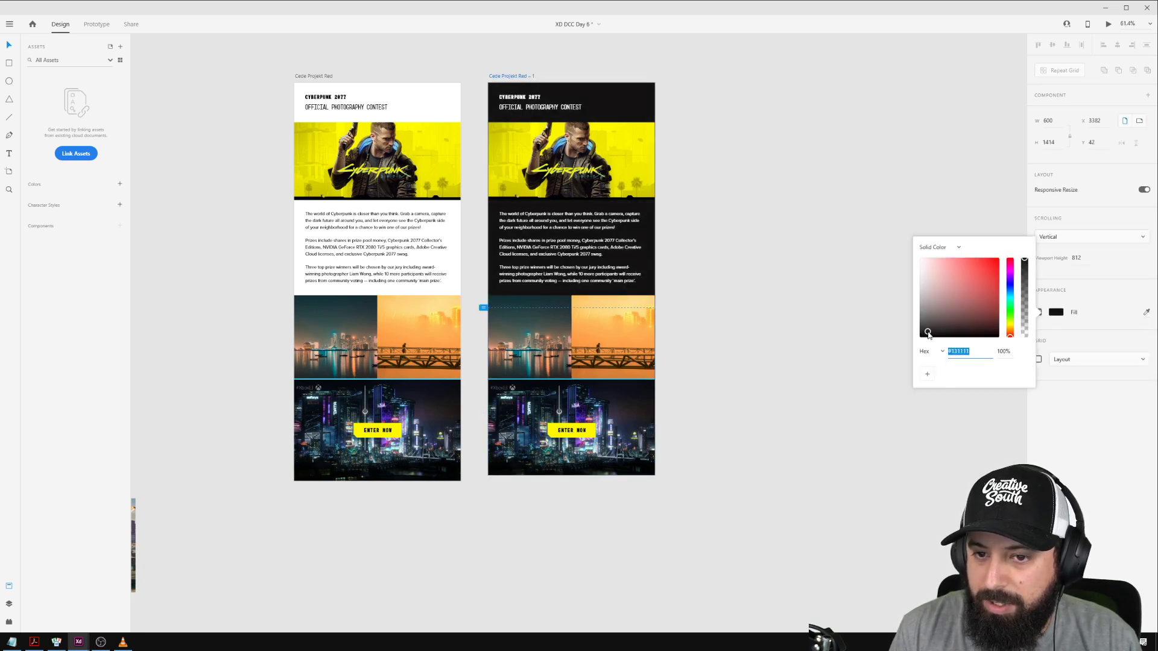
{"action": "left_click_drag", "start_coordinate": [928, 334], "coordinate": [924, 333]}
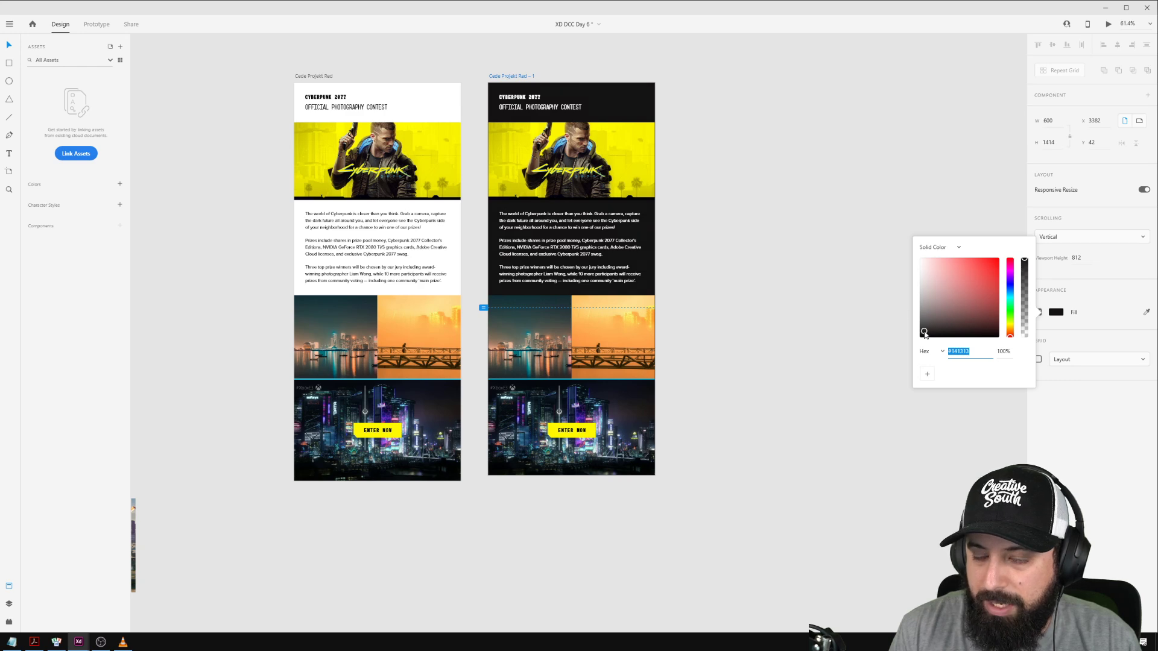
{"action": "left_click", "coordinate": [697, 220]}
Fill the second artboard with the black sampled from the lower edge of its Cyberpunk hero image.
{"action": "scroll", "coordinate": [643, 168], "scroll_direction": "up", "scroll_amount": 5}
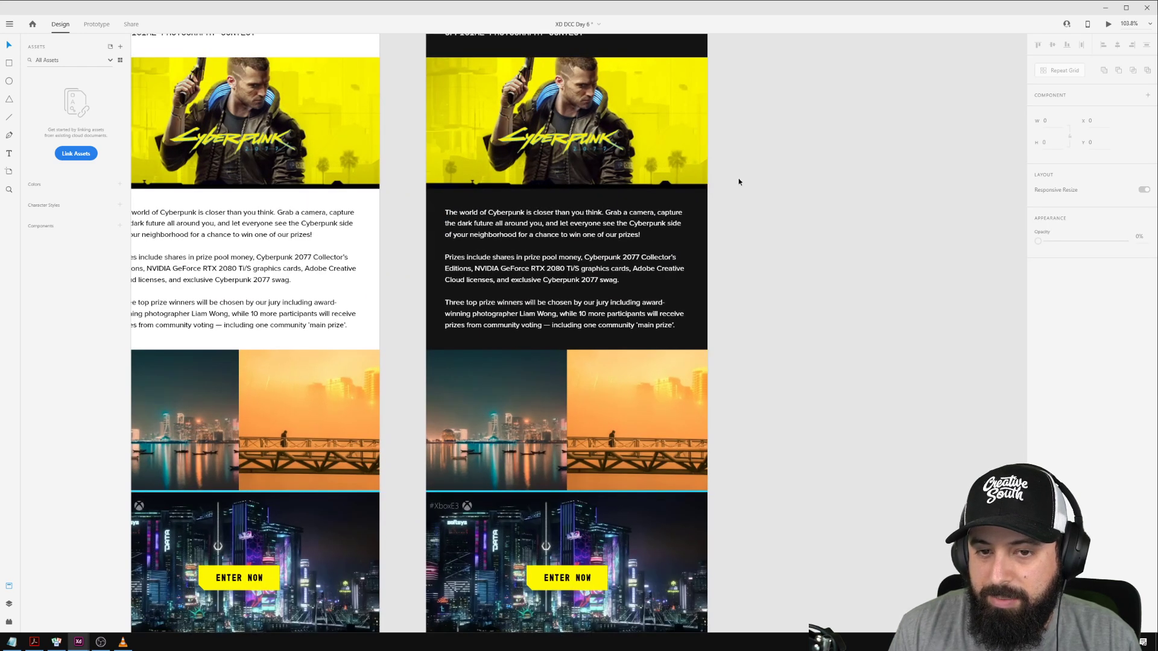
{"action": "scroll", "coordinate": [643, 171], "scroll_direction": "up", "scroll_amount": 2}
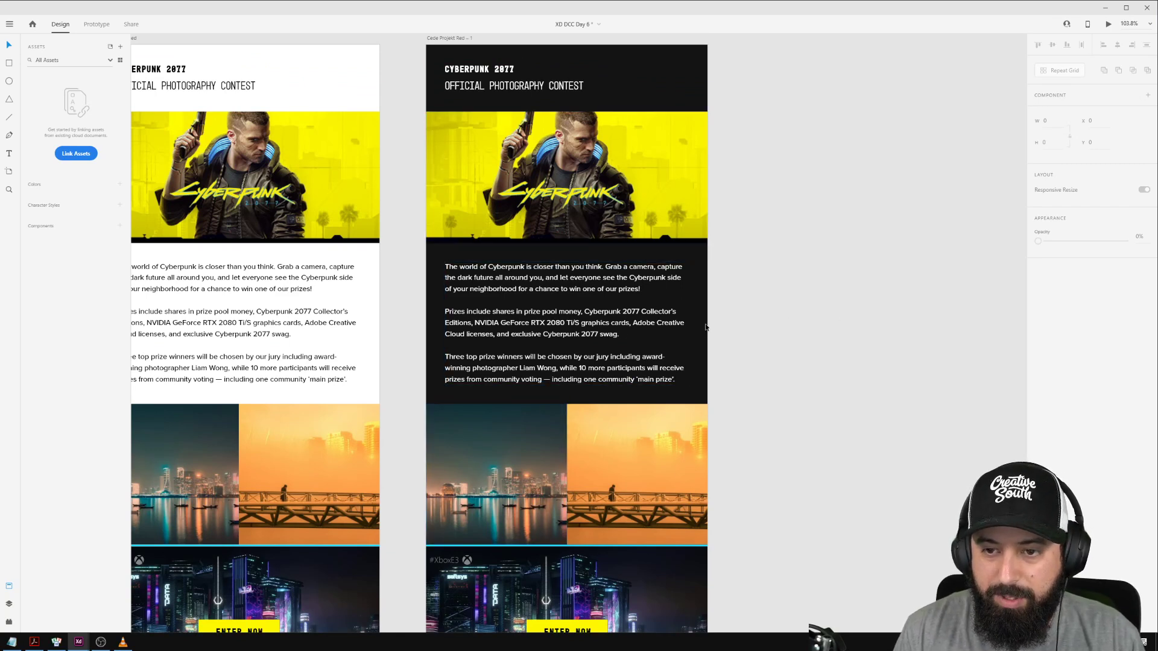
{"action": "left_click", "coordinate": [604, 125]}
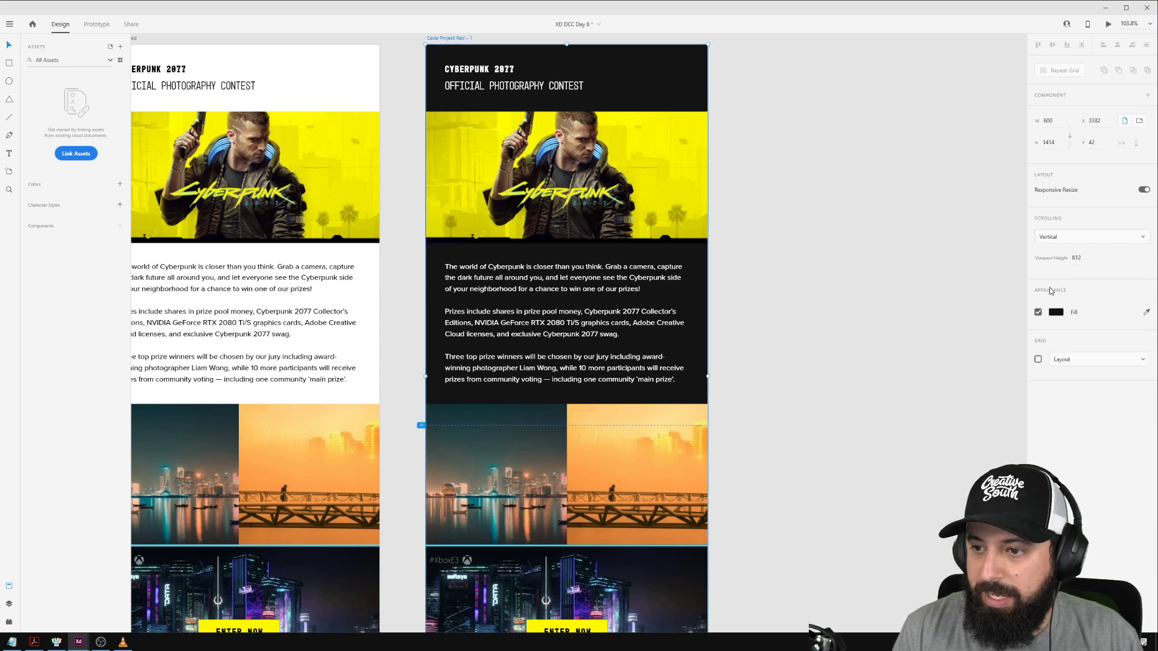
{"action": "left_click", "coordinate": [1146, 311]}
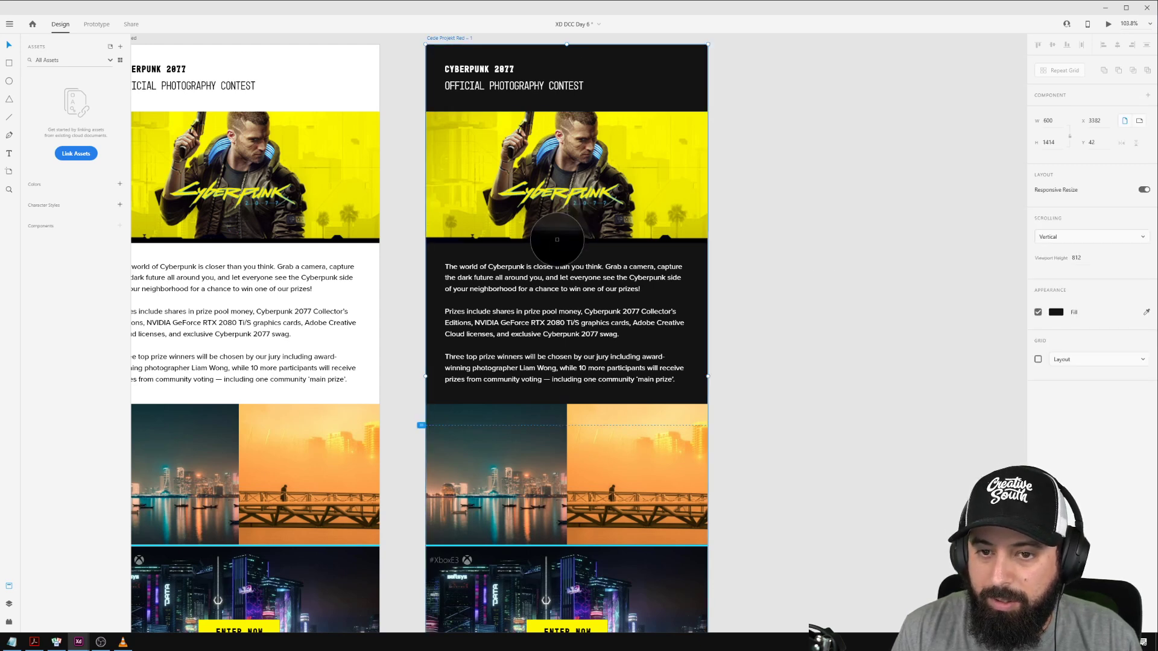
{"action": "left_click", "coordinate": [551, 239]}
{"action": "left_click", "coordinate": [857, 216]}
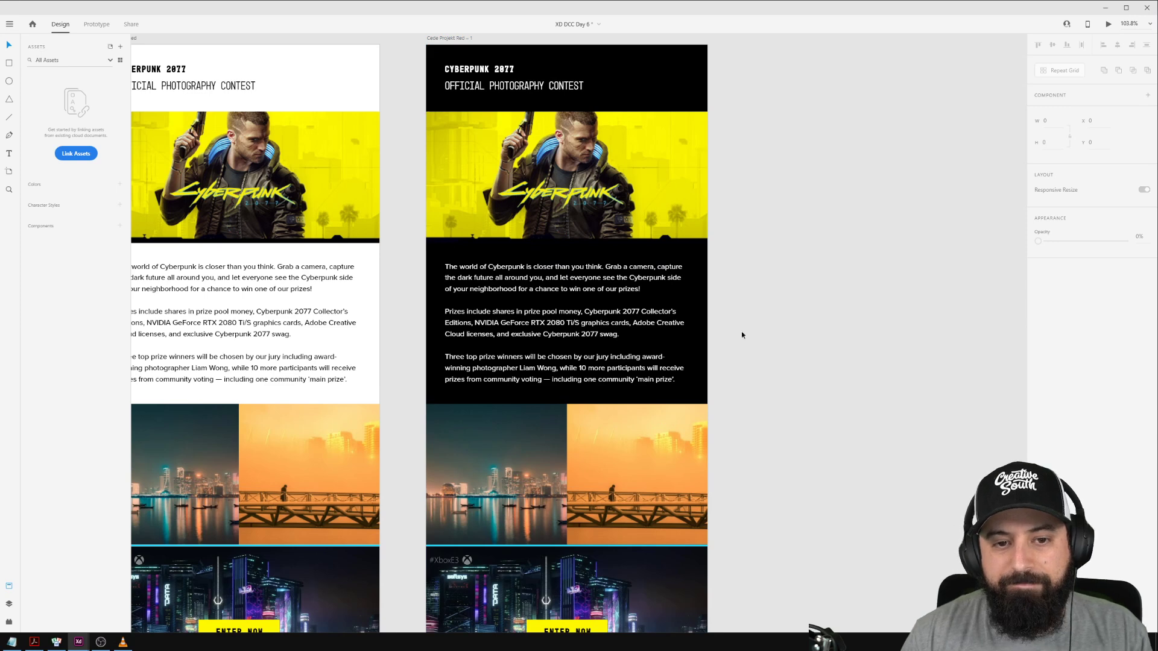
Turn off Responsive Resize for the black artboard and extend its height to 1435 px, down to the night city image's lower edge.
{"action": "scroll", "coordinate": [282, 269], "scroll_direction": "down", "scroll_amount": 2}
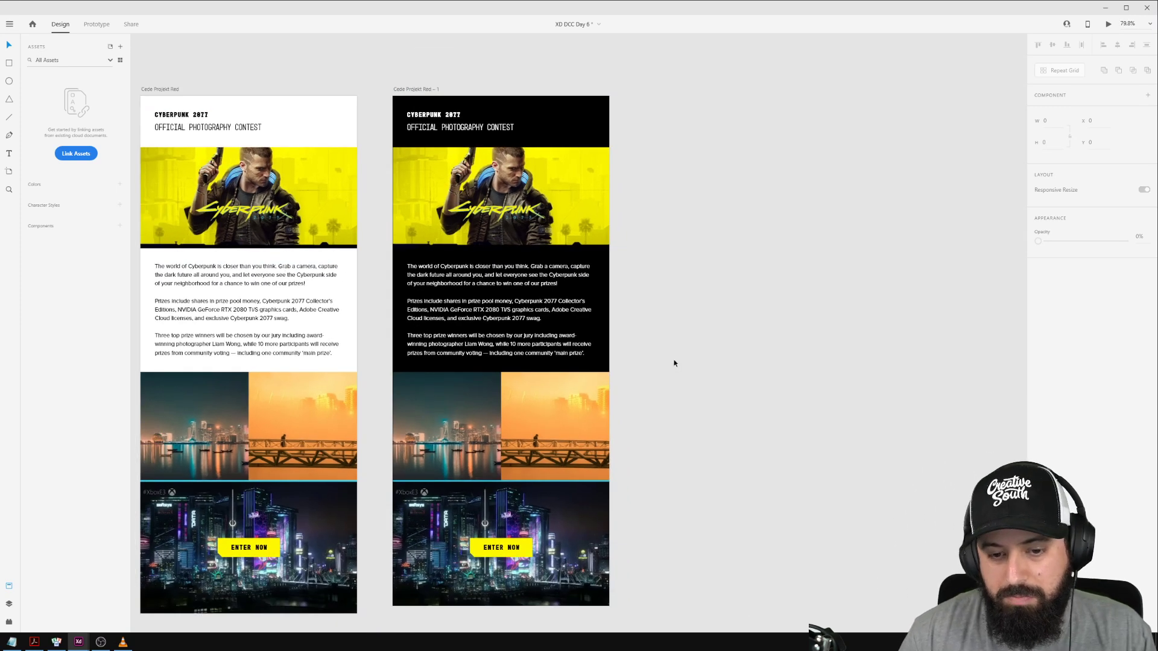
{"action": "left_click_drag", "start_coordinate": [724, 362], "coordinate": [671, 295]}
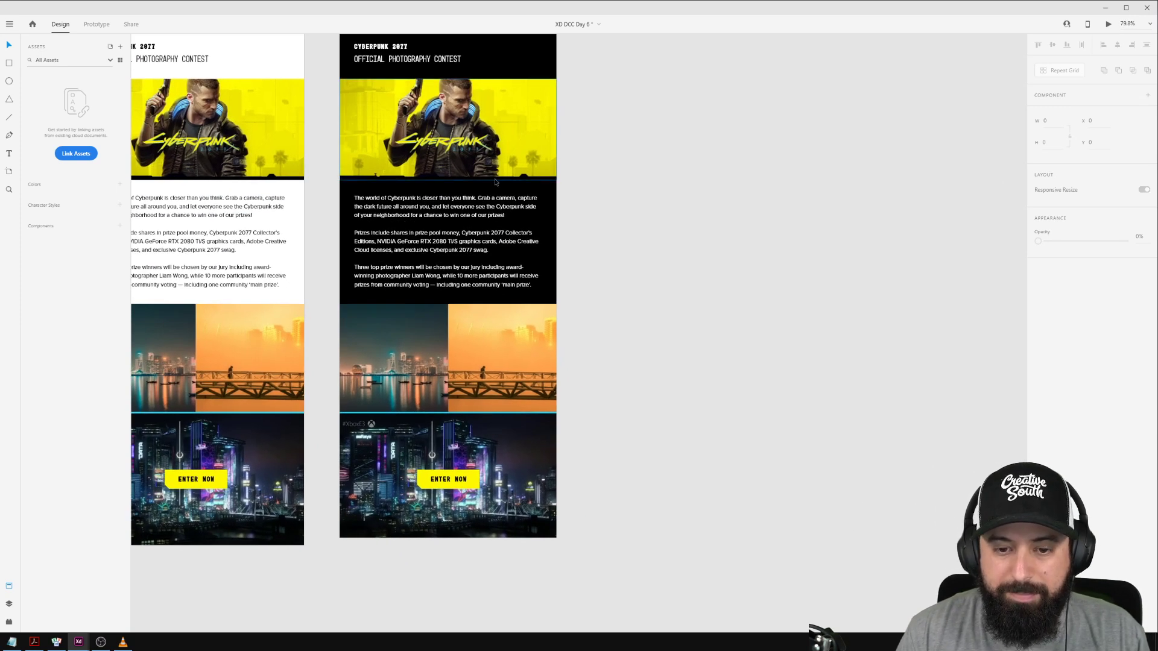
{"action": "scroll", "coordinate": [443, 332], "scroll_direction": "down", "scroll_amount": 2}
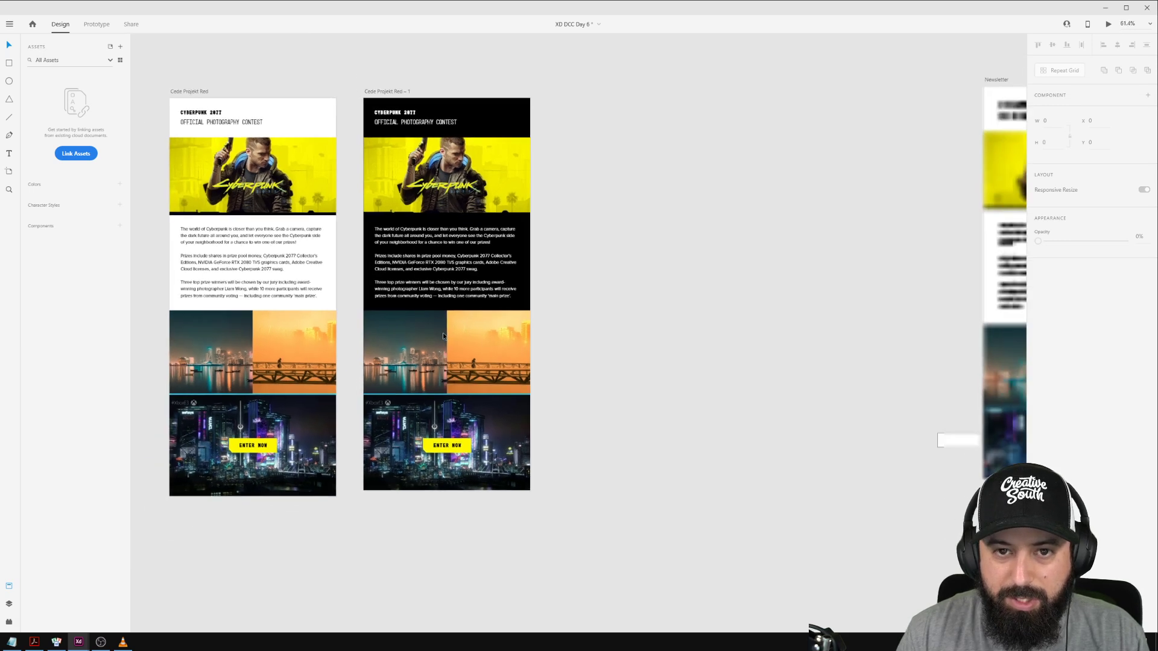
{"action": "left_click", "coordinate": [385, 91]}
{"action": "scroll", "coordinate": [392, 180], "scroll_direction": "up", "scroll_amount": 2}
{"action": "scroll", "coordinate": [656, 415], "scroll_direction": "down", "scroll_amount": 1}
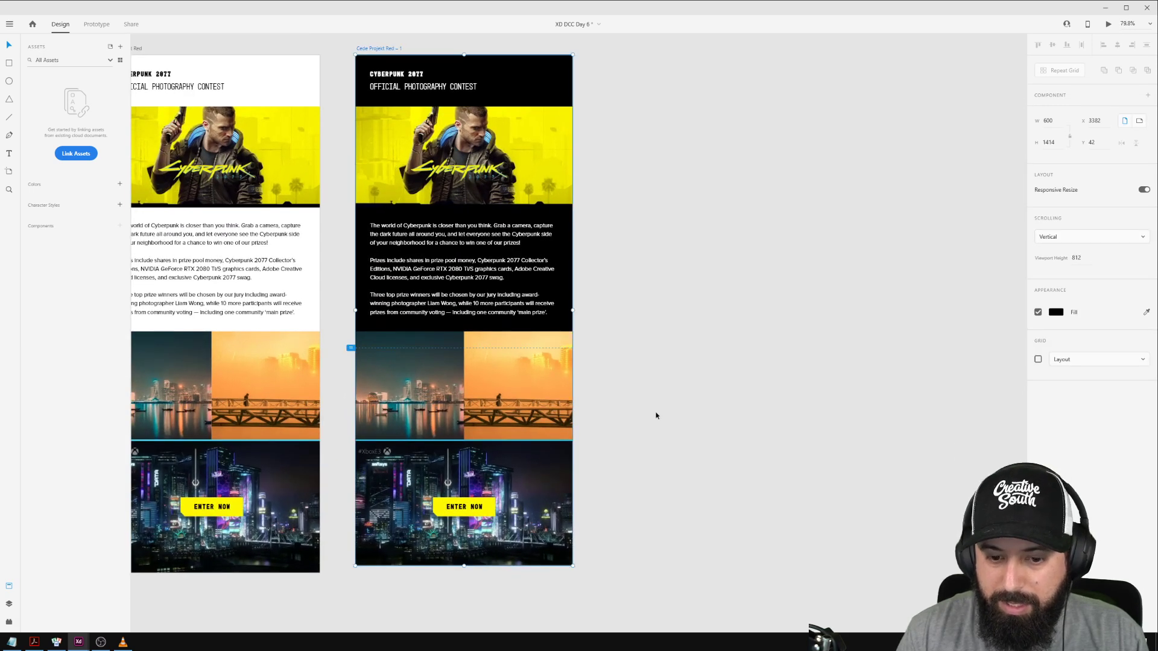
{"action": "left_click", "coordinate": [1144, 189]}
{"action": "mouse_move", "coordinate": [464, 567]}
{"action": "left_mouse_down"}
{"action": "mouse_move", "coordinate": [468, 590]}
{"action": "mouse_move", "coordinate": [468, 573]}
{"action": "left_mouse_up"}
{"action": "left_click", "coordinate": [764, 211]}
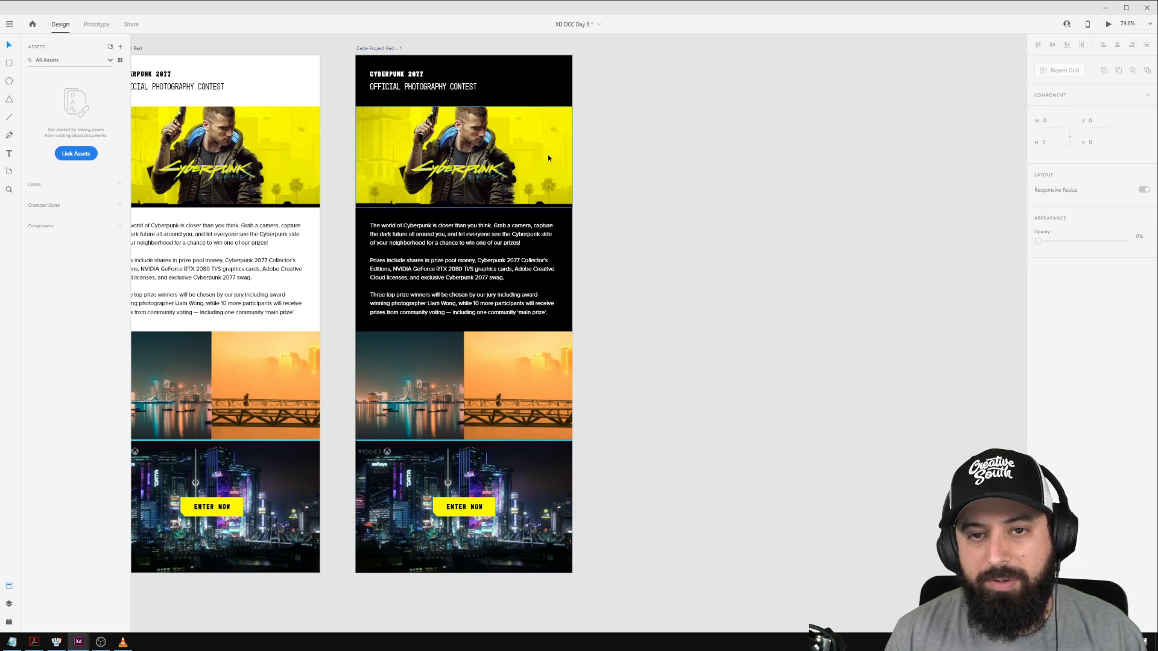
Duplicate the black newsletter artboard into the empty space above the loose car image, at X 1476, Y 0.
{"action": "left_click_drag", "start_coordinate": [406, 157], "coordinate": [662, 157]}
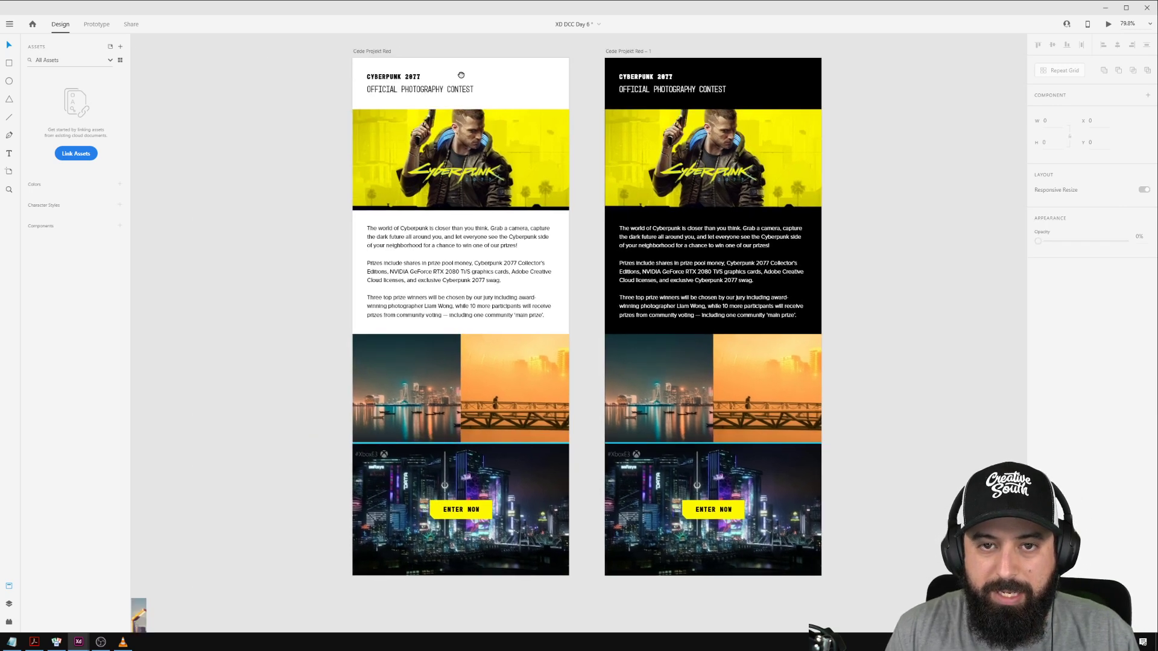
{"action": "scroll", "coordinate": [485, 119], "scroll_direction": "down", "scroll_amount": 2}
{"action": "left_click_drag", "start_coordinate": [281, 107], "coordinate": [483, 125]}
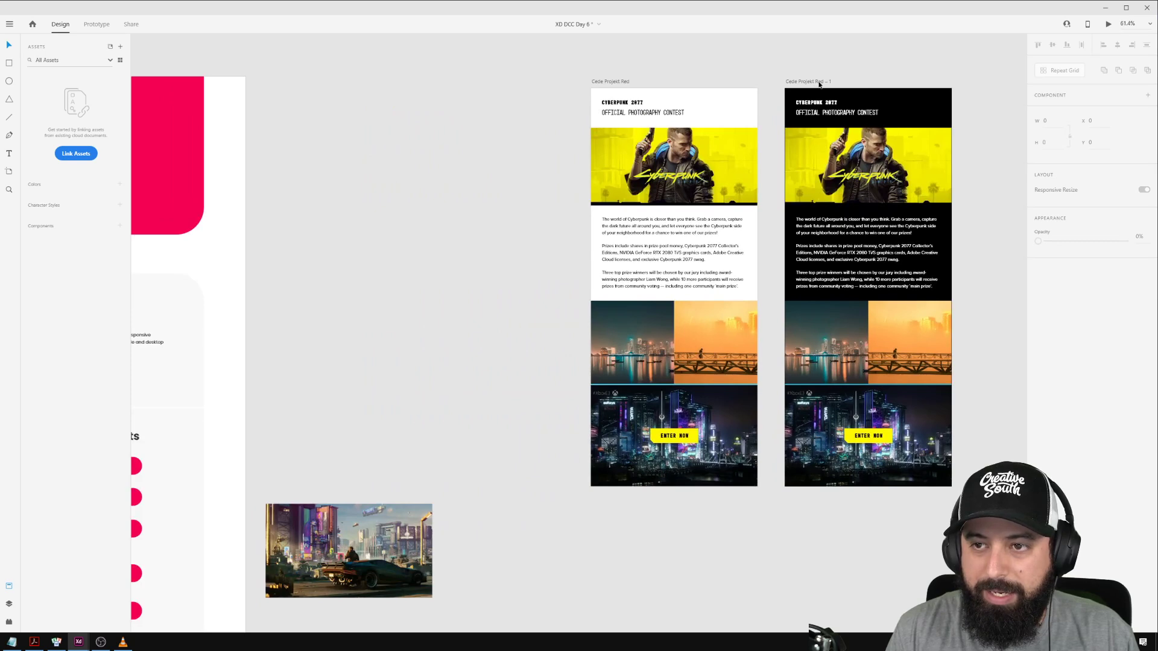
{"action": "left_click", "coordinate": [817, 83]}
{"action": "left_click_drag", "start_coordinate": [817, 83], "coordinate": [296, 73]}
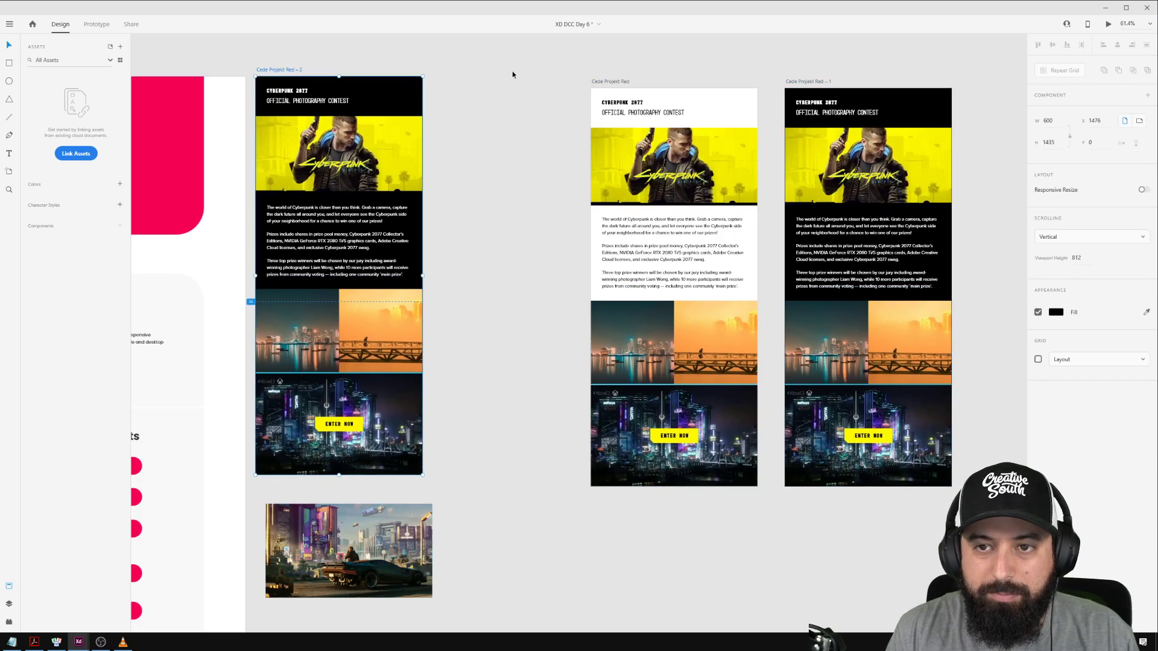
Move the white and the original black newsletter artboards together farther right, top-aligned with the new black copy.
{"action": "left_click", "coordinate": [606, 82]}
{"action": "left_click", "coordinate": [823, 83], "text": "shift"}
{"action": "left_click_drag", "start_coordinate": [609, 81], "coordinate": [875, 69]}
{"action": "left_click", "coordinate": [374, 66]}
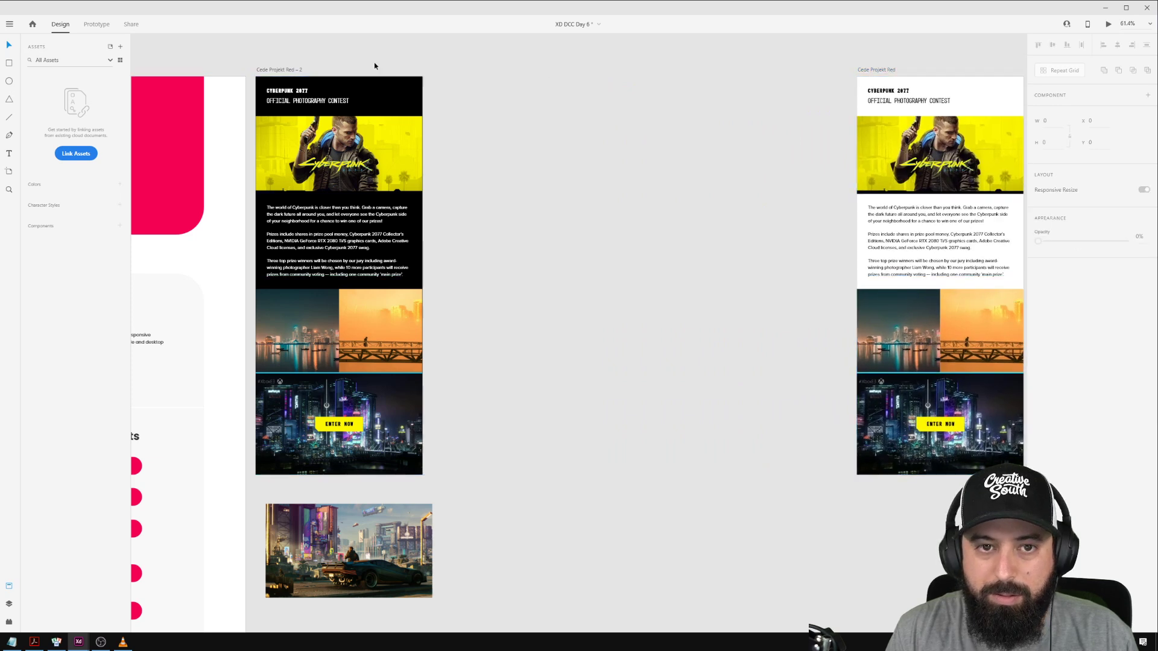
Duplicate the black newsletter artboard twice to its right, evenly spaced at X 2124 and X 2772, Y 0.
{"action": "left_click", "coordinate": [292, 70]}
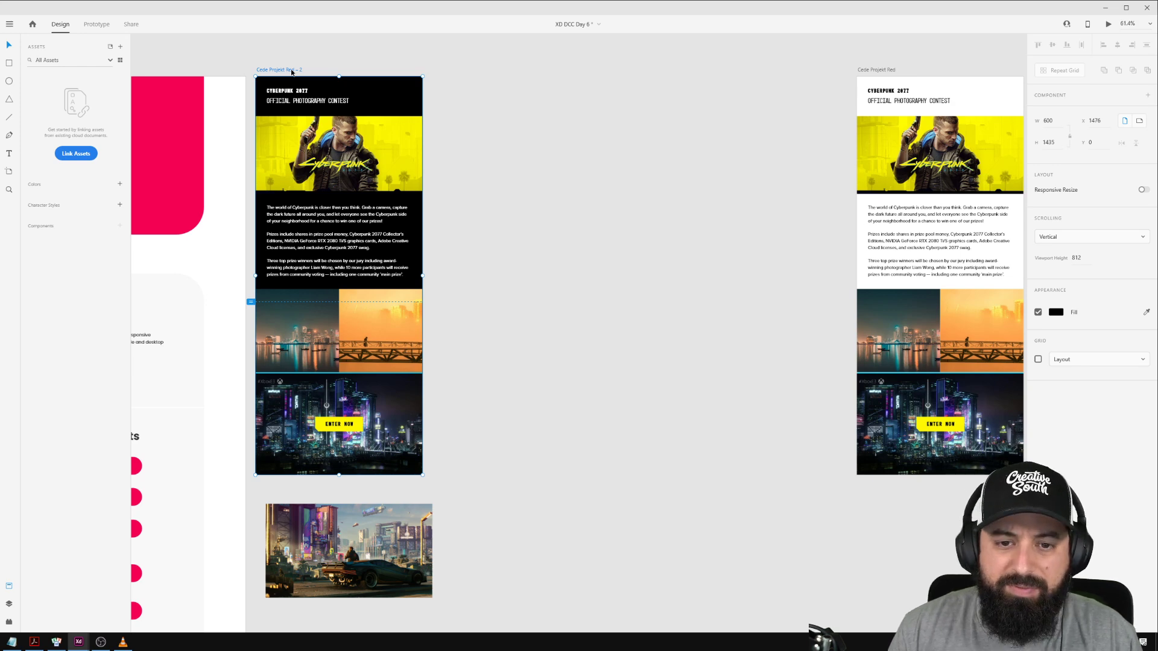
{"action": "key", "text": "ctrl+d"}
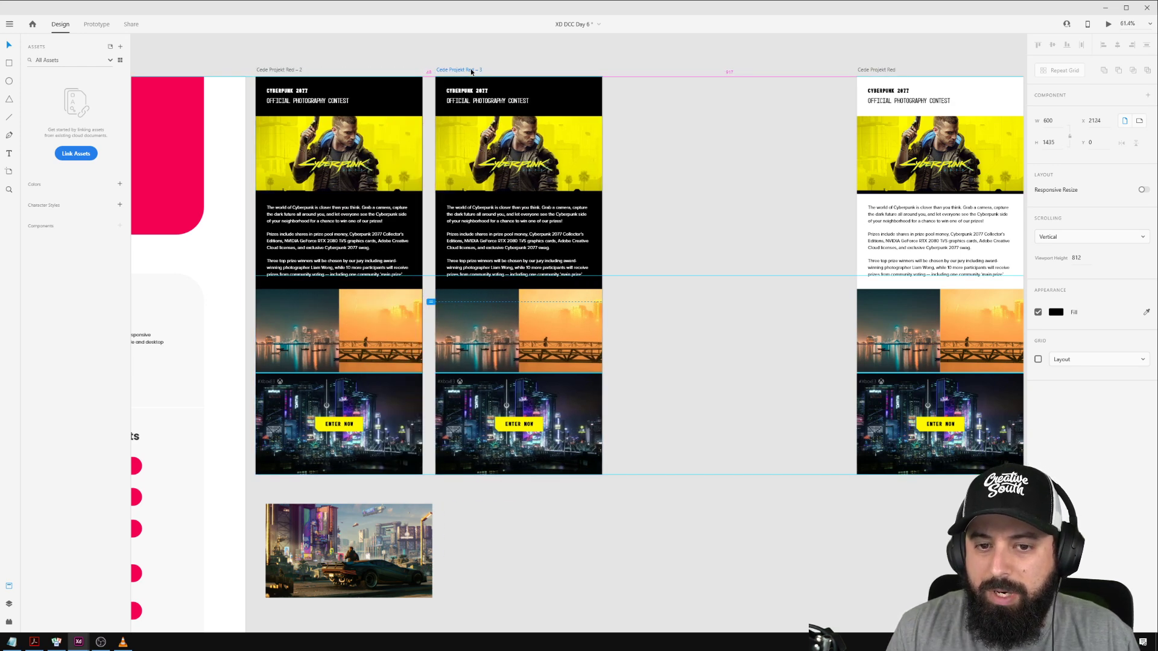
{"action": "key", "text": "ctrl+d"}
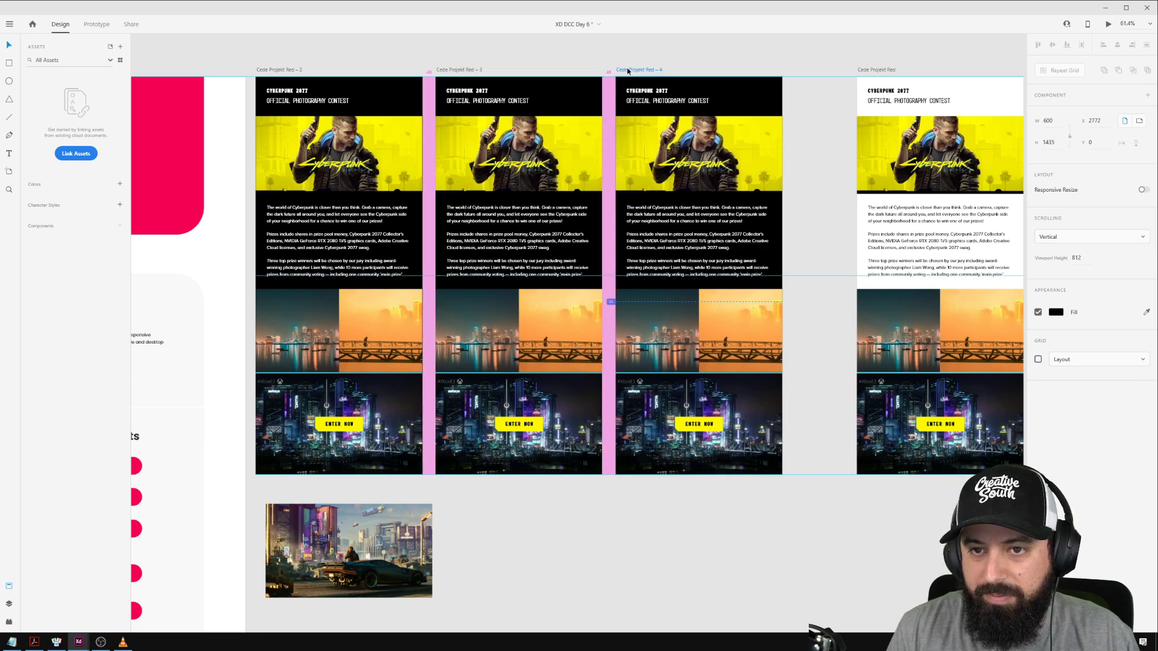
{"action": "left_click", "coordinate": [460, 62]}
Turn on Responsive Resize for the middle black newsletter artboard, check the bridge photo's Manual resize constraints, and return that photo to Auto.
{"action": "left_click", "coordinate": [460, 71]}
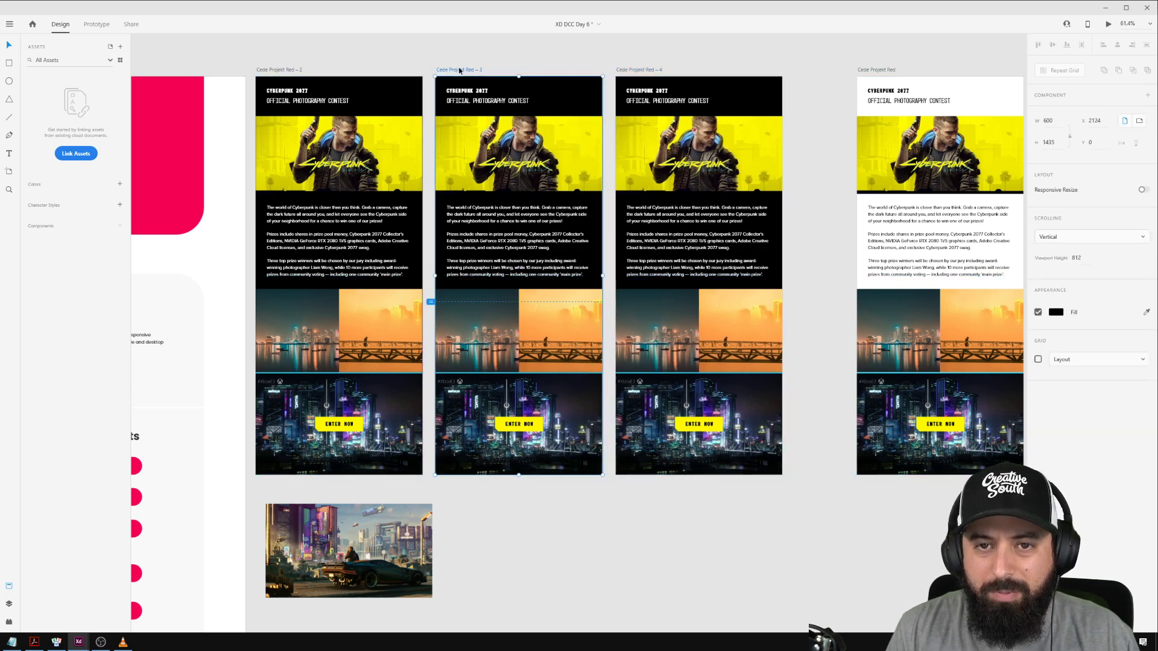
{"action": "left_click", "coordinate": [1143, 190]}
{"action": "left_click", "coordinate": [535, 247]}
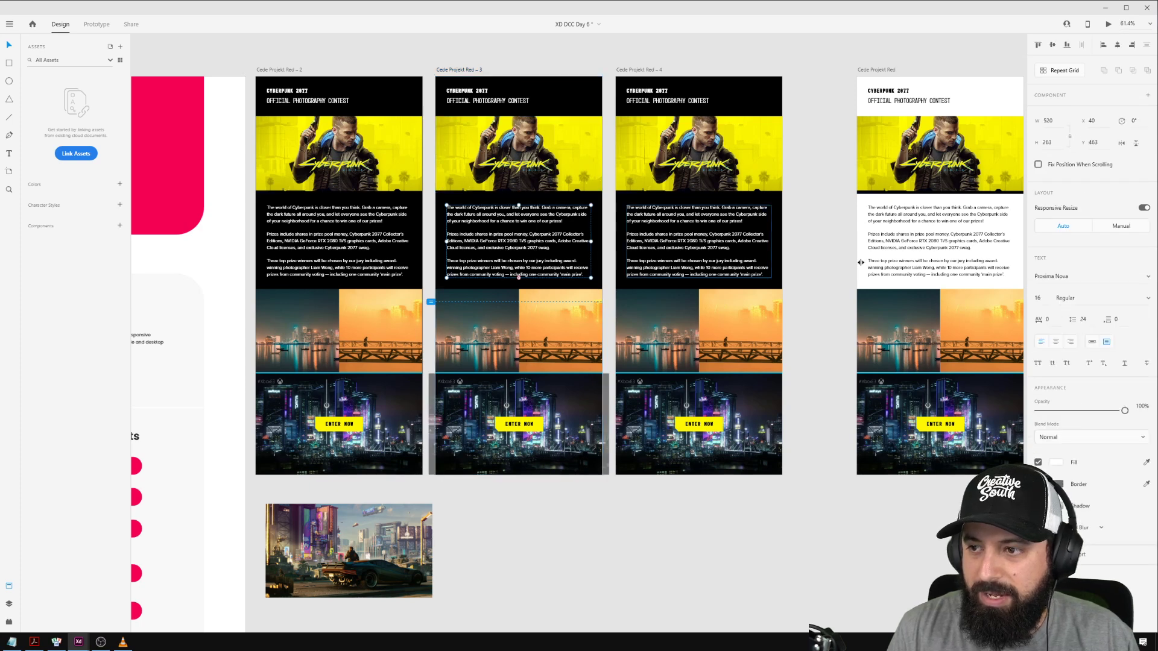
{"action": "key", "text": "Tab"}
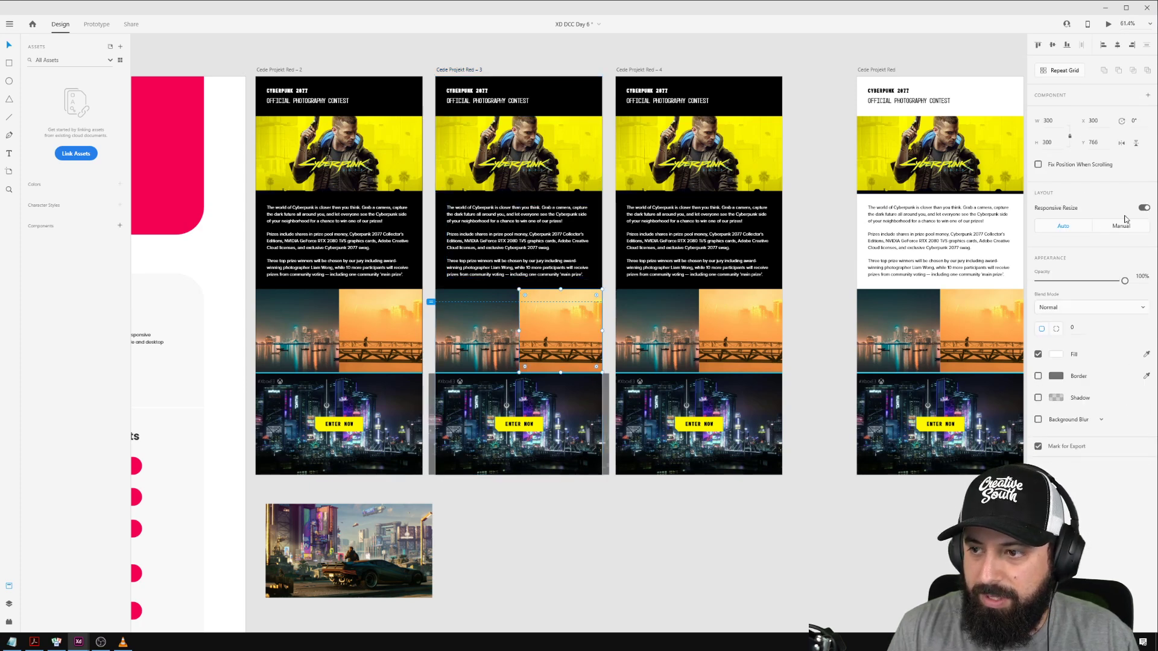
{"action": "left_click", "coordinate": [1133, 230]}
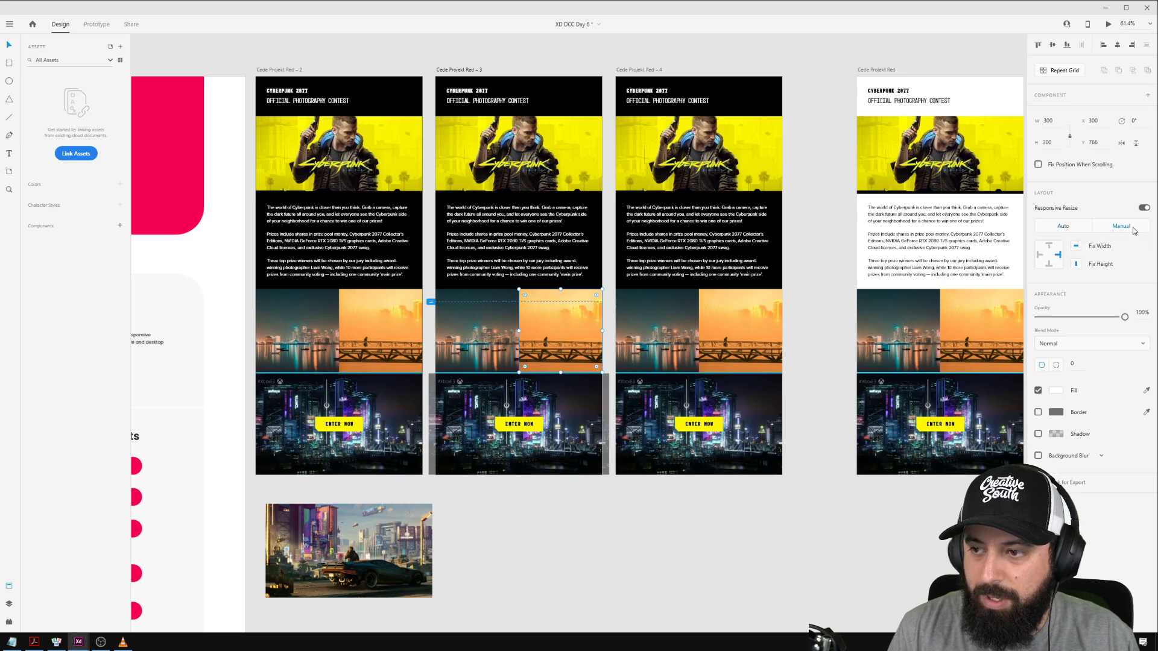
{"action": "left_click", "coordinate": [1057, 255]}
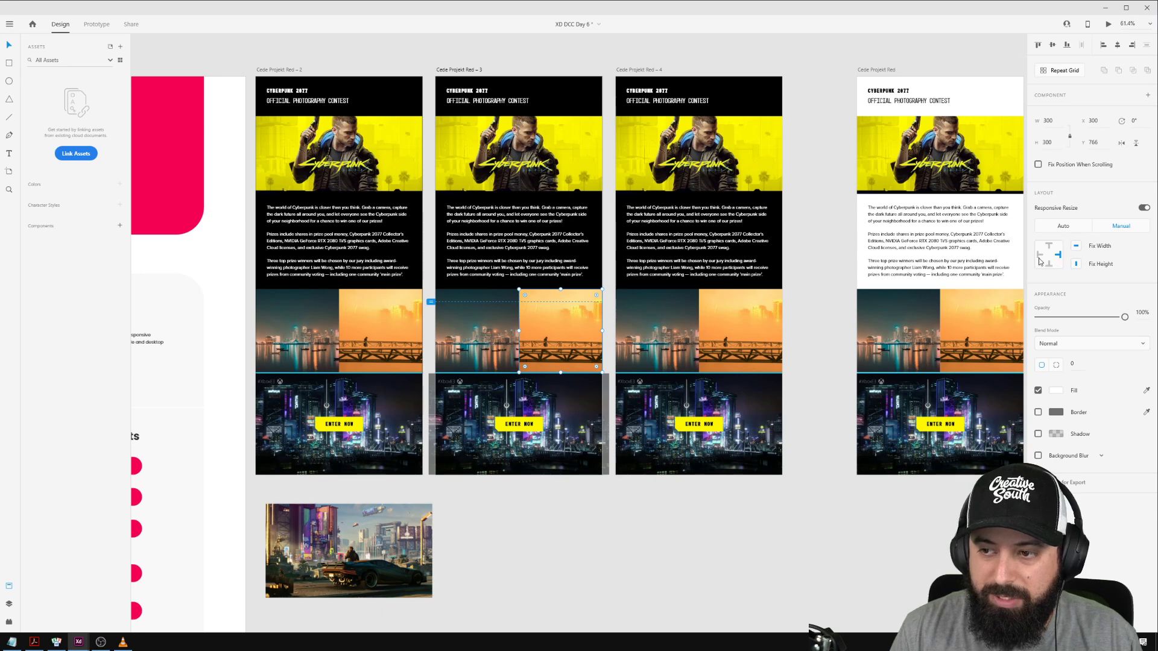
{"action": "left_click", "coordinate": [1056, 230]}
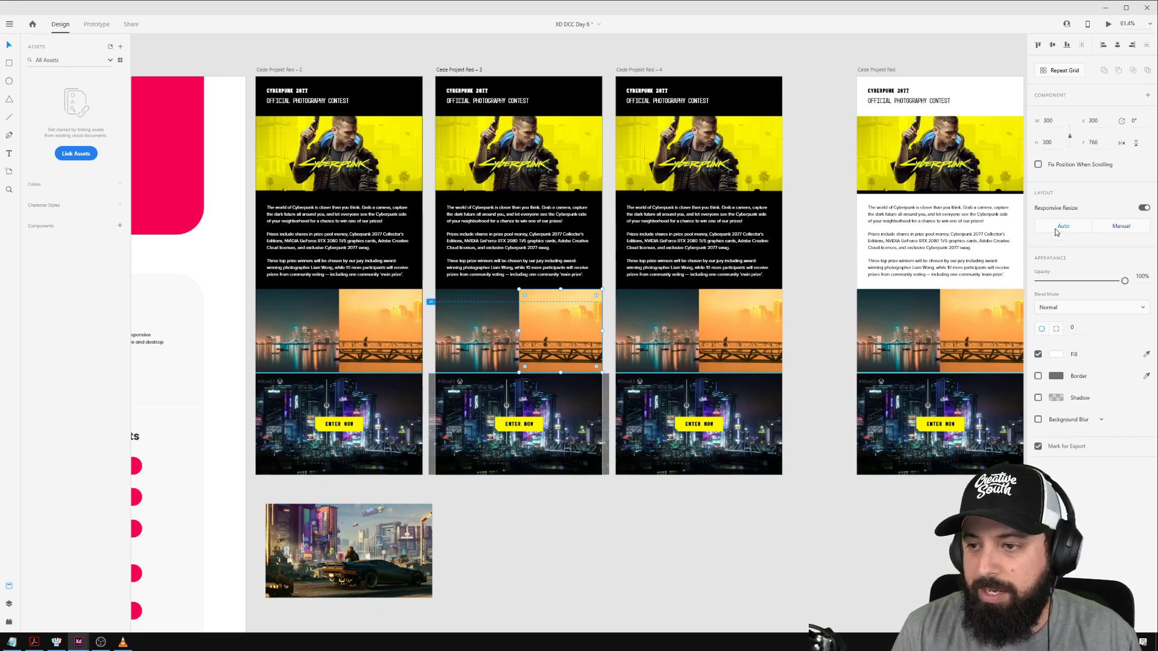
Narrow the middle black newsletter artboard to a width of 375 px.
{"action": "left_click", "coordinate": [498, 52]}
{"action": "left_click", "coordinate": [464, 70]}
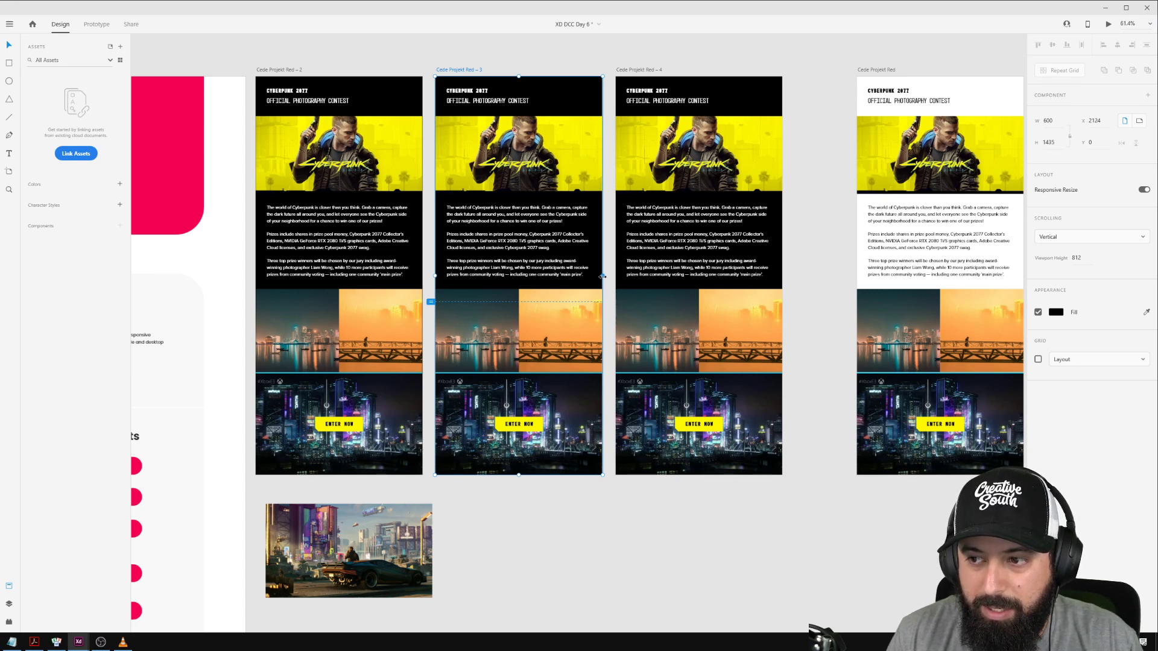
{"action": "mouse_move", "coordinate": [602, 276]}
{"action": "left_mouse_down"}
{"action": "mouse_move", "coordinate": [531, 274]}
{"action": "mouse_move", "coordinate": [584, 275]}
{"action": "left_mouse_up"}
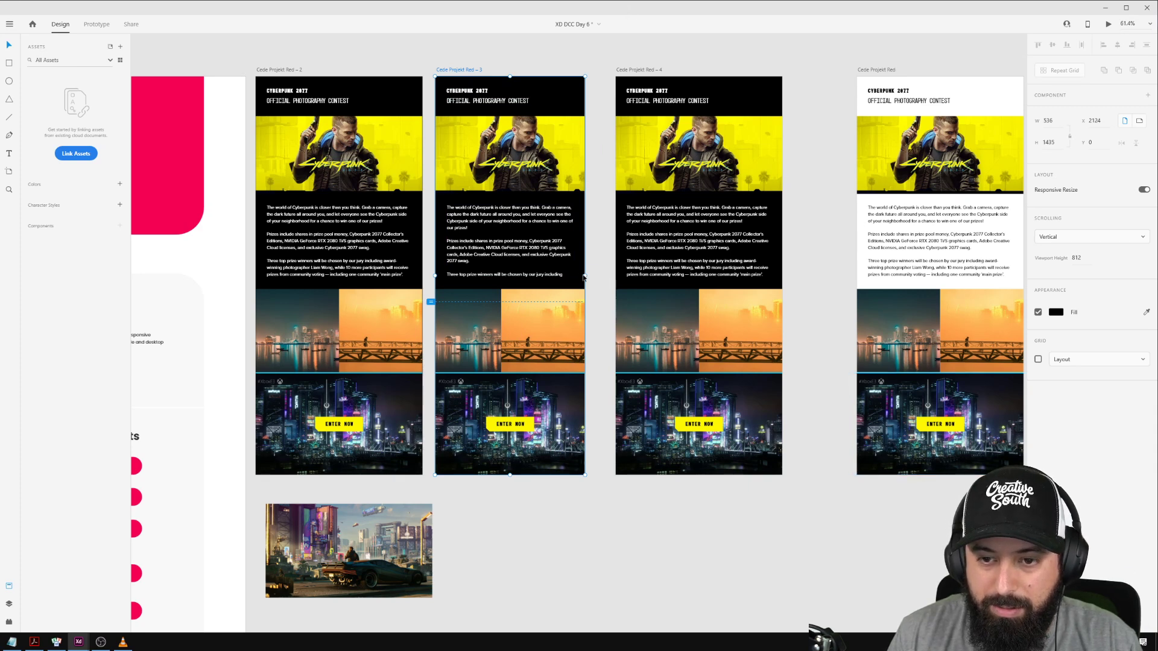
{"action": "left_click_drag", "start_coordinate": [585, 275], "coordinate": [539, 270]}
{"action": "left_click", "coordinate": [579, 199]}
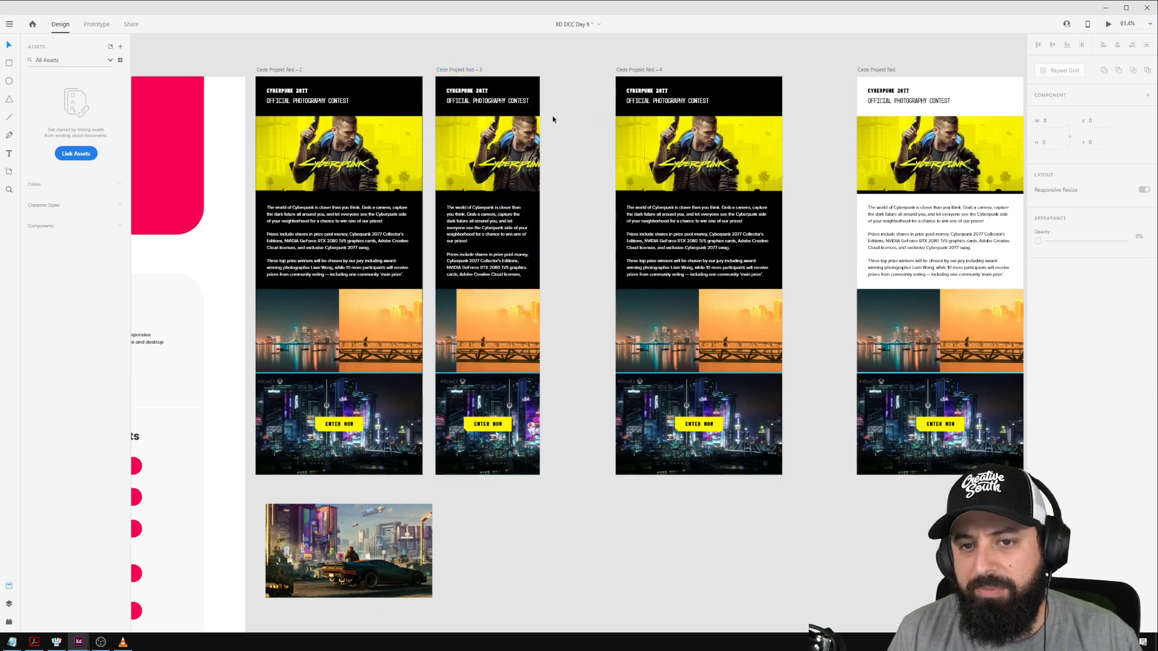
Shift the yellow Cyberpunk hero image left so its character and logo are centered in the 375 px artboard.
{"action": "left_click_drag", "start_coordinate": [522, 147], "coordinate": [495, 147]}
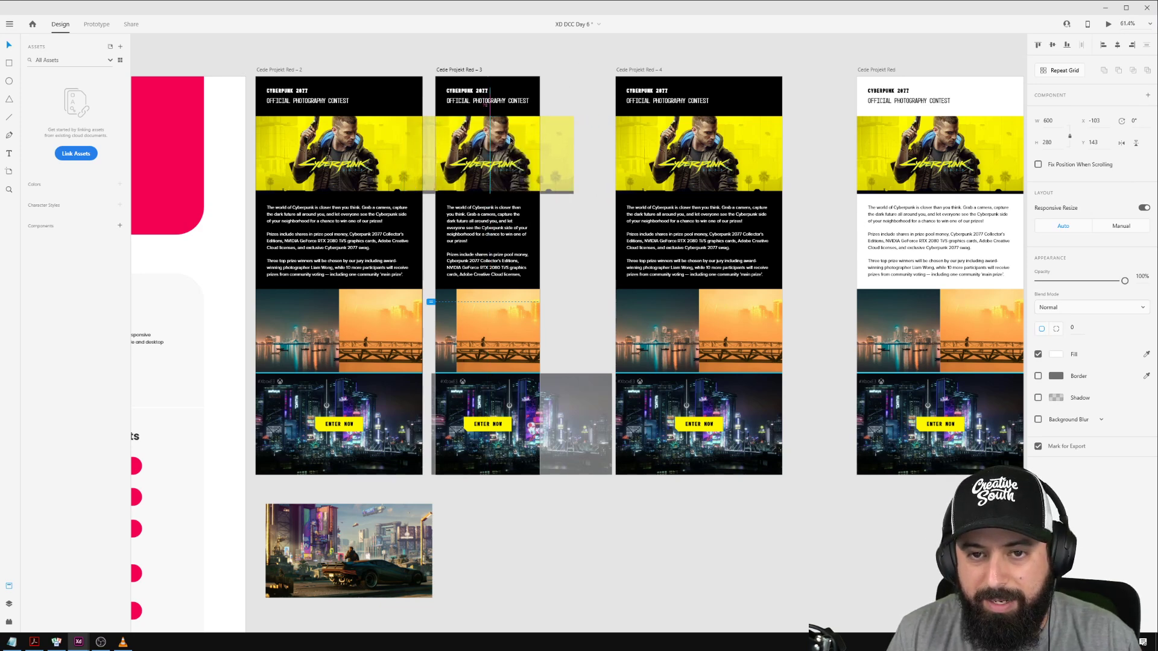
{"action": "left_click", "coordinate": [549, 57]}
{"action": "left_click", "coordinate": [515, 212]}
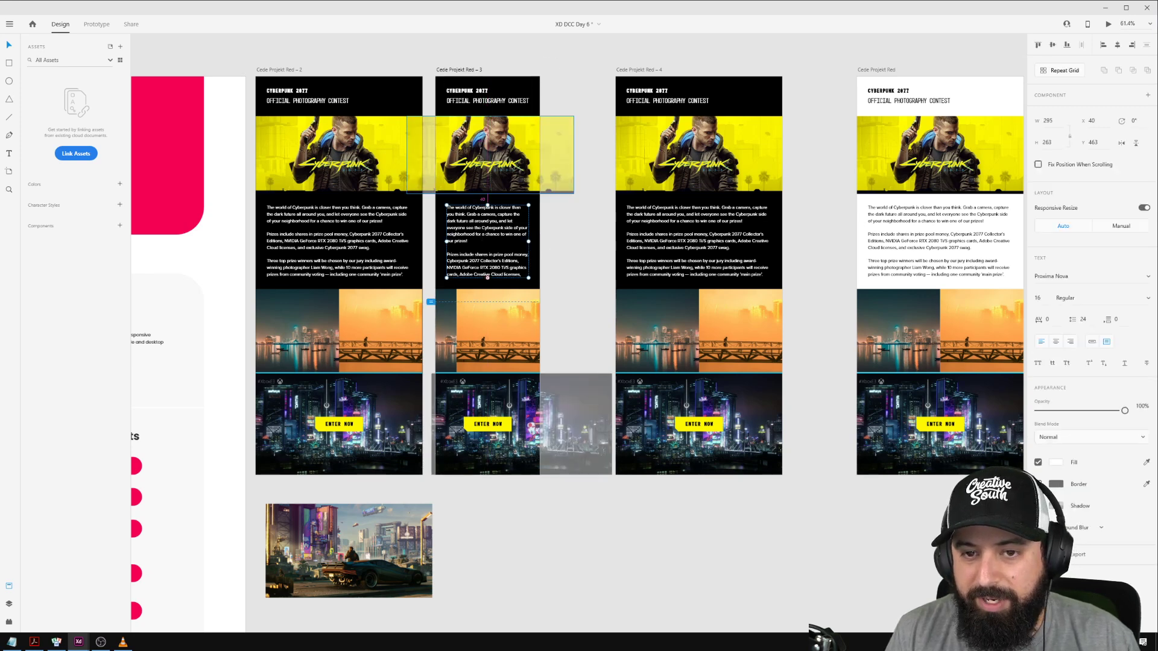
{"action": "left_click", "coordinate": [518, 341]}
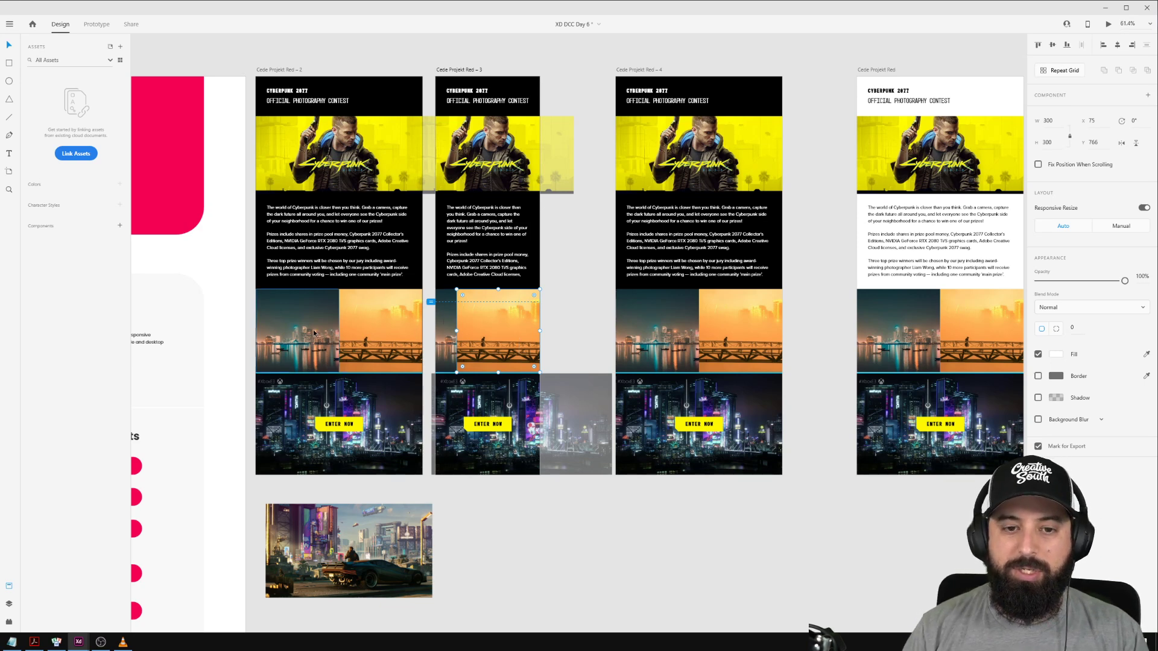
Copy the full-size newsletter's skyline and bridge photos above the narrow artboard and scale the pair to its width, 188 px high.
{"action": "left_click", "coordinate": [294, 347]}
{"action": "left_click_drag", "start_coordinate": [295, 344], "coordinate": [420, 115]}
{"action": "left_click_drag", "start_coordinate": [524, 114], "coordinate": [540, 121]}
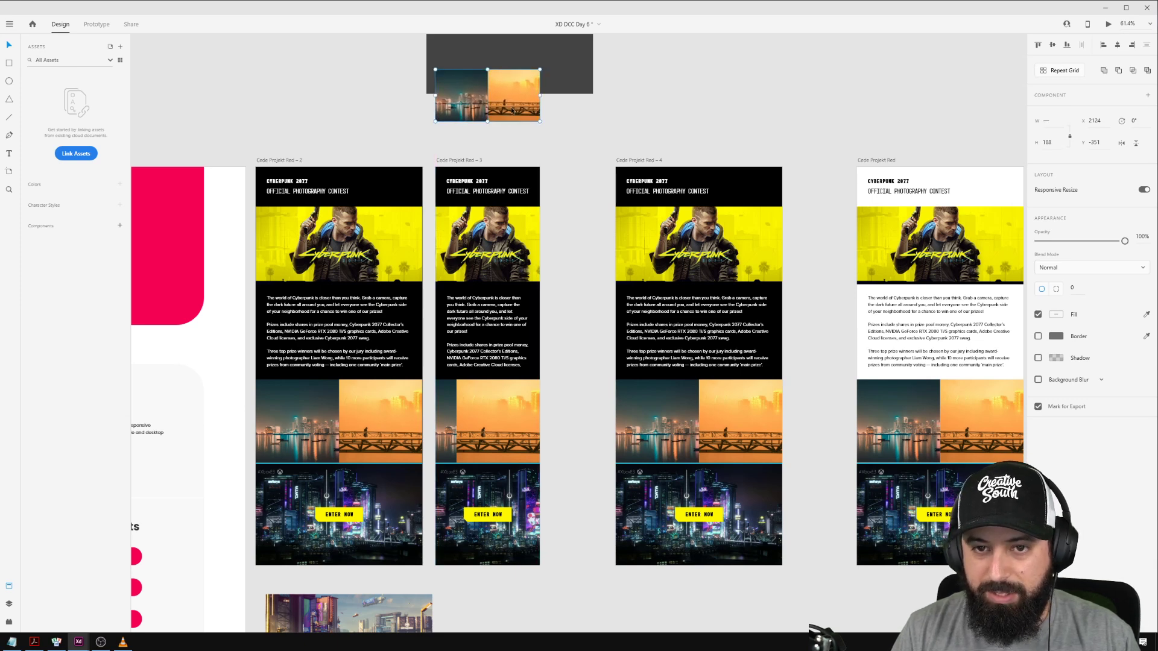
Delete the oversized skyline and bridge photos from the narrow artboard and place a copy of the scaled pair below the body text.
{"action": "left_click", "coordinate": [460, 405]}
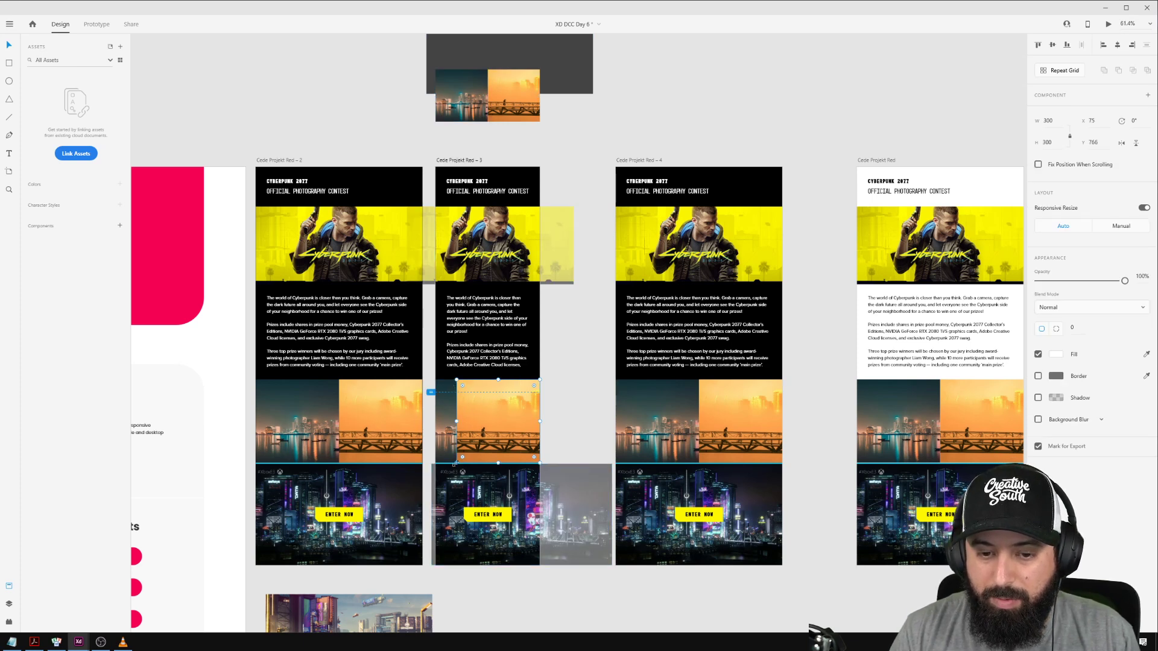
{"action": "left_click_drag", "start_coordinate": [456, 463], "coordinate": [434, 483]}
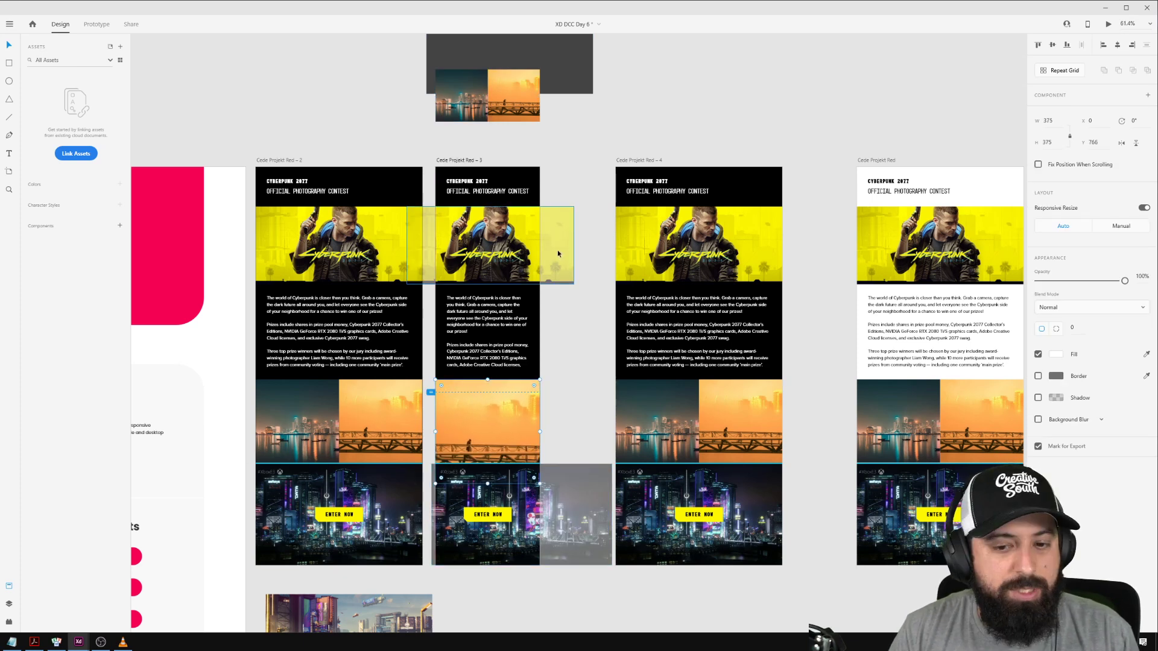
{"action": "left_click_drag", "start_coordinate": [567, 395], "coordinate": [456, 440]}
{"action": "key", "text": "Delete"}
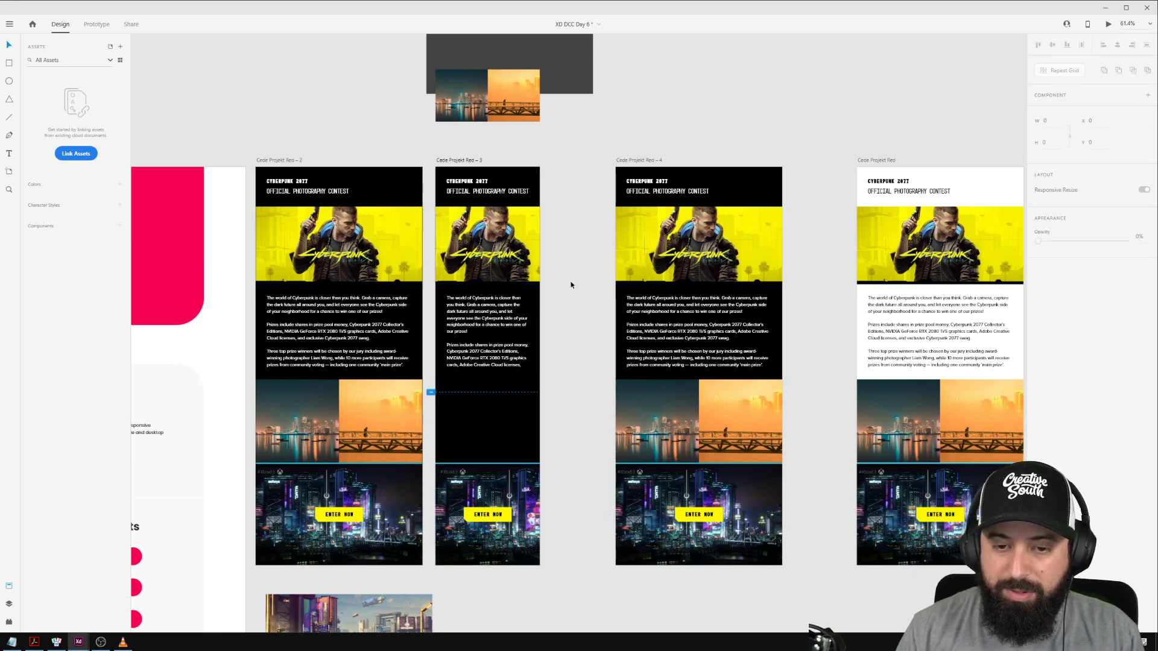
{"action": "left_click_drag", "start_coordinate": [479, 118], "coordinate": [475, 424]}
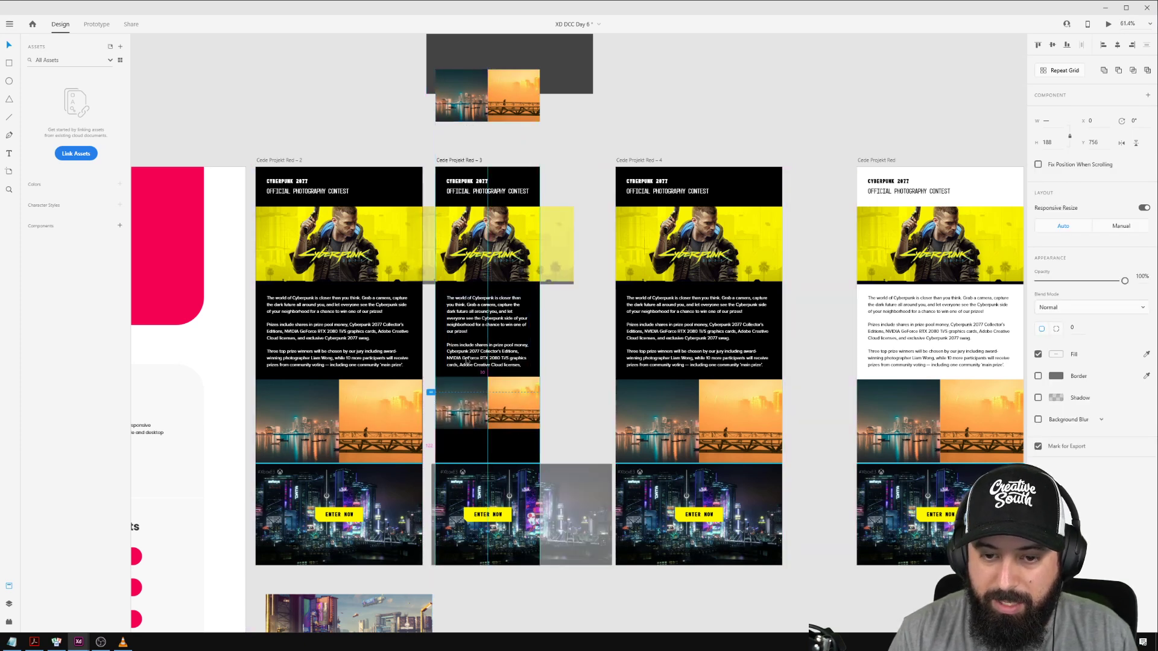
Move the night city image and the ENTER NOW button up together, flush against the scaled photo pair.
{"action": "left_click", "coordinate": [498, 531]}
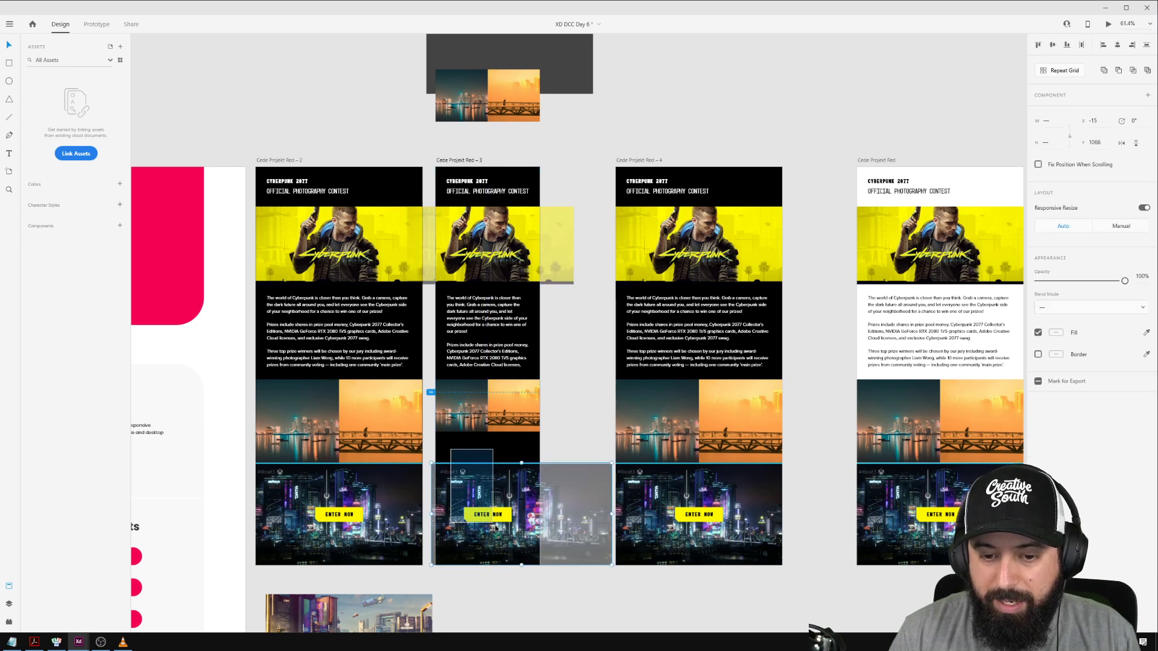
{"action": "left_click_drag", "start_coordinate": [511, 546], "coordinate": [509, 516]}
{"action": "left_click", "coordinate": [600, 388]}
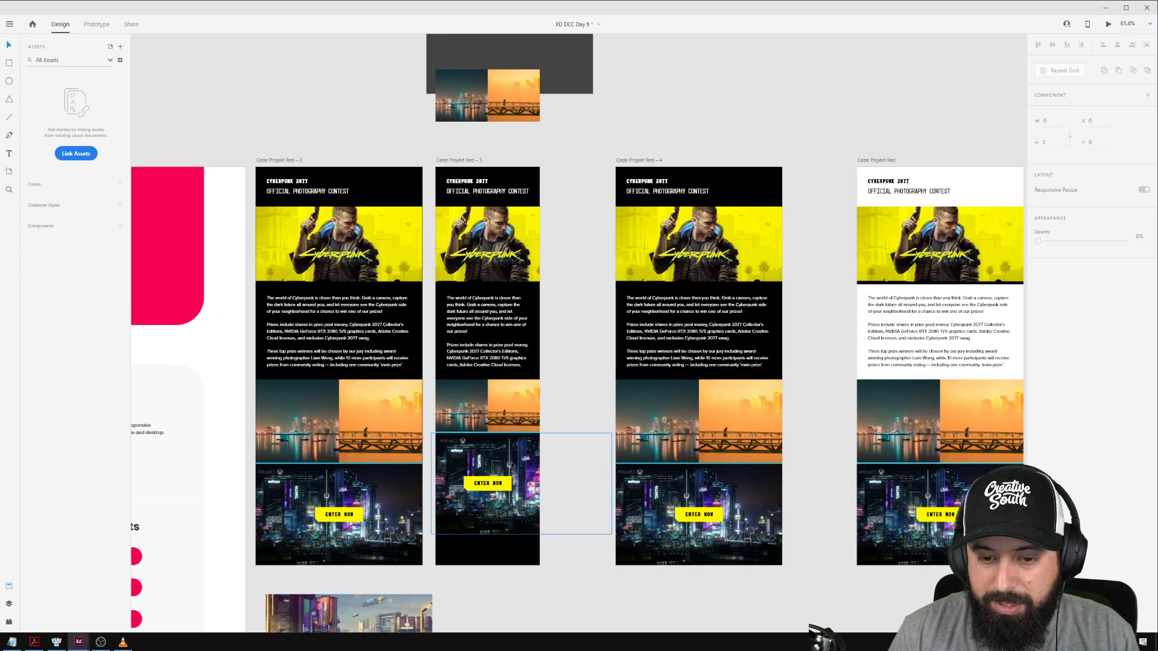
Shift only the night city image left so its tower sits behind the ENTER NOW button in the narrow artboard.
{"action": "double_click", "coordinate": [505, 481]}
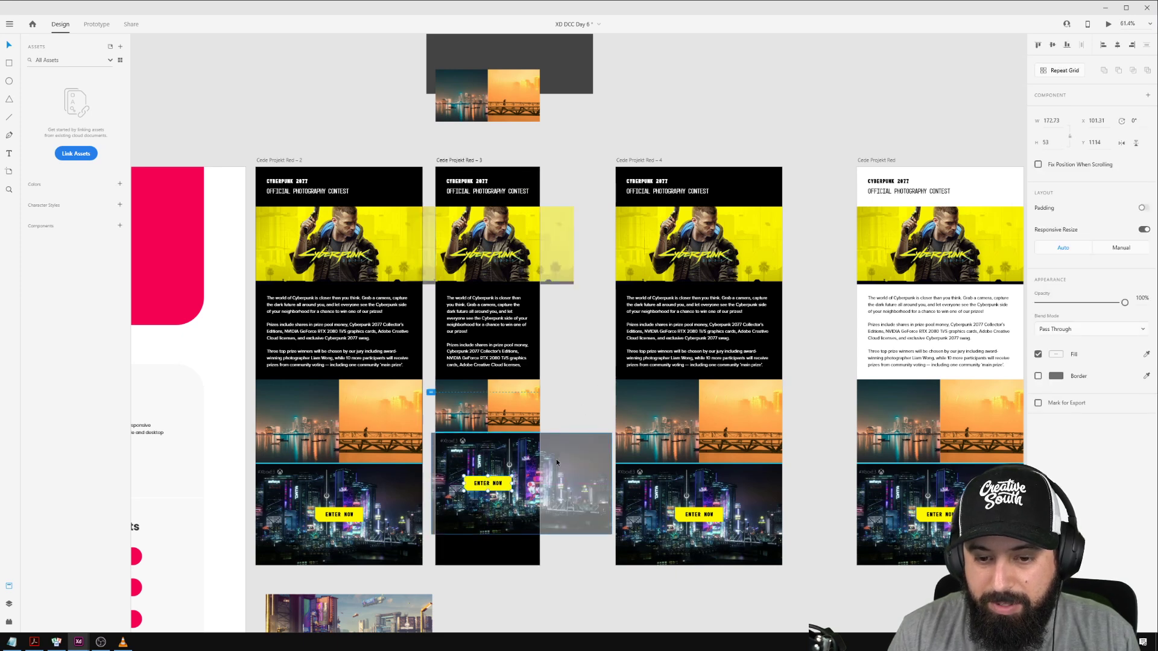
{"action": "left_click", "coordinate": [528, 454]}
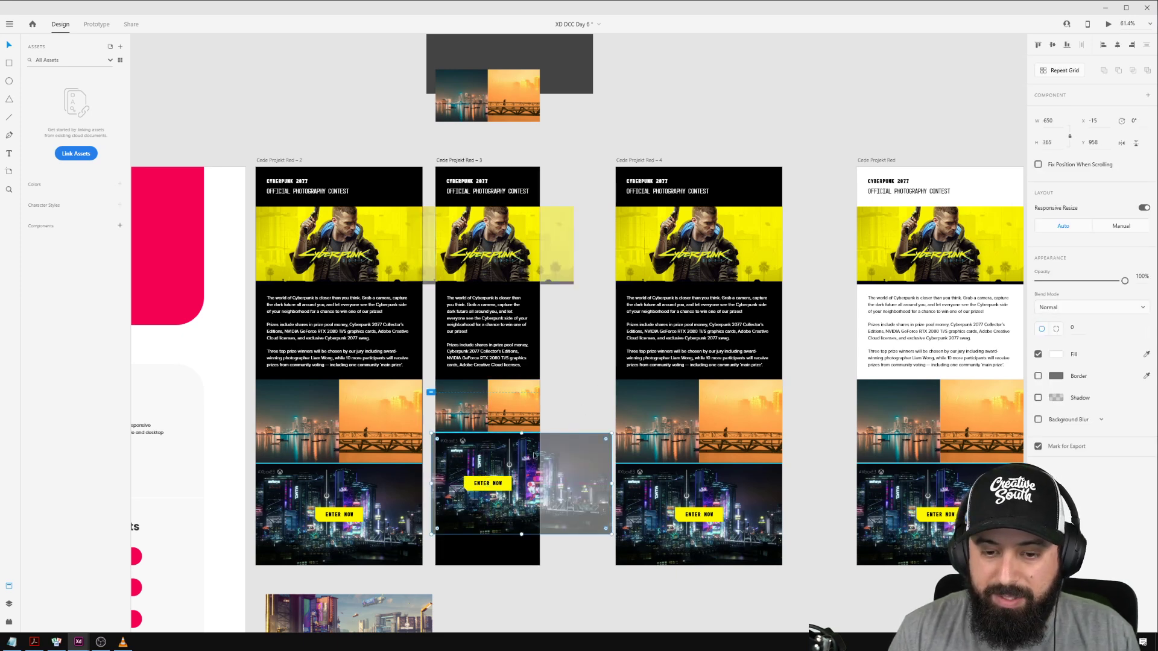
{"action": "left_click_drag", "start_coordinate": [535, 455], "coordinate": [503, 455]}
{"action": "left_click", "coordinate": [592, 342]}
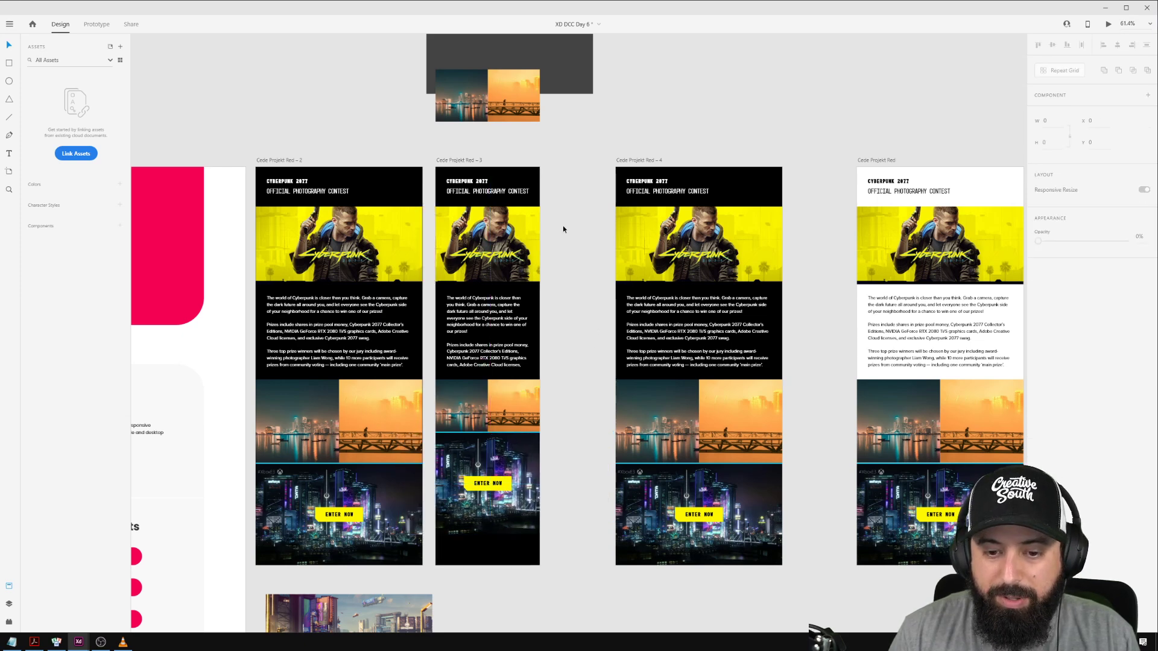
Turn off Responsive Resize for the narrow artboard and shorten it to 1323 px, ending at the night city image's lower edge.
{"action": "left_click", "coordinate": [438, 162]}
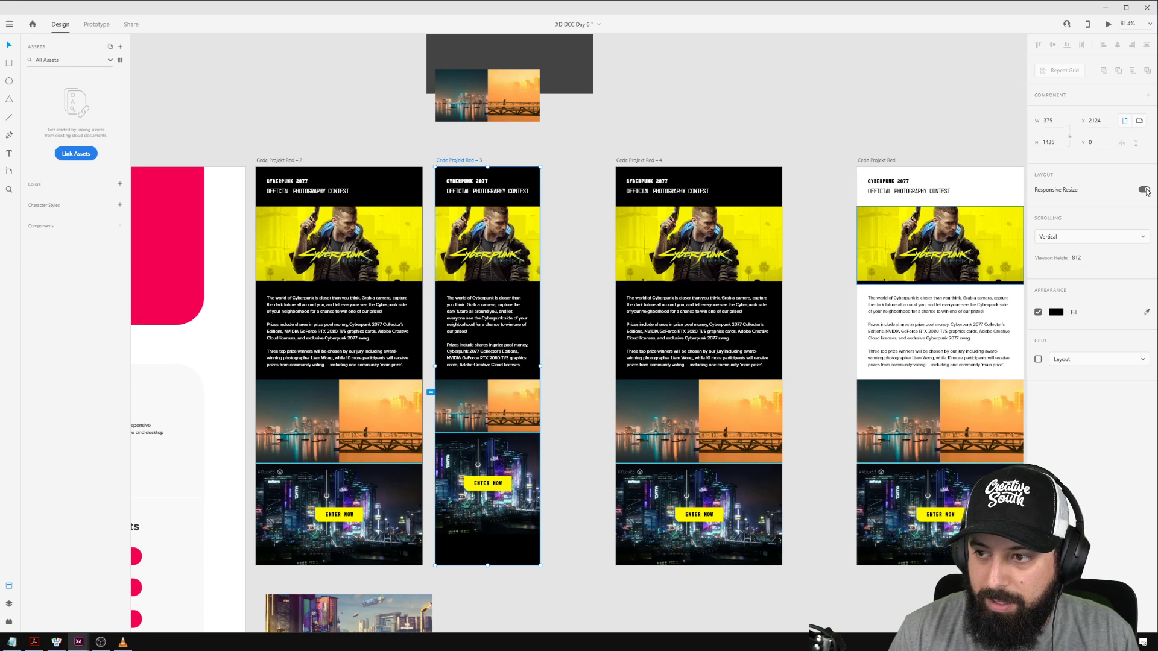
{"action": "left_click_drag", "start_coordinate": [487, 565], "coordinate": [483, 534]}
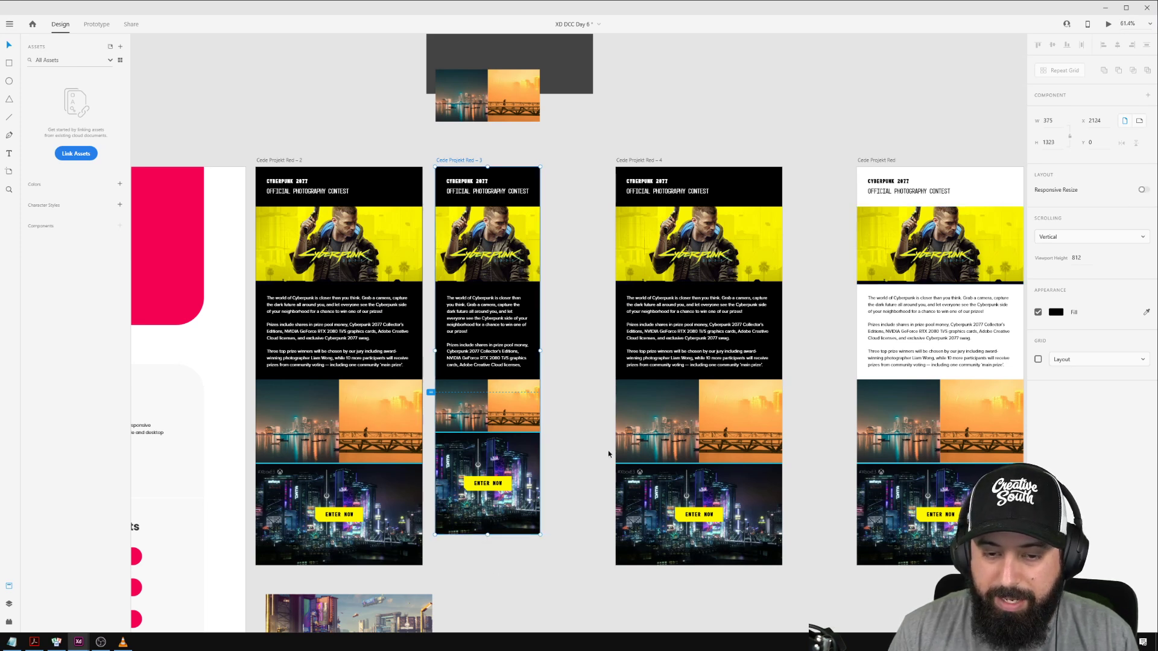
{"action": "left_click", "coordinate": [583, 393]}
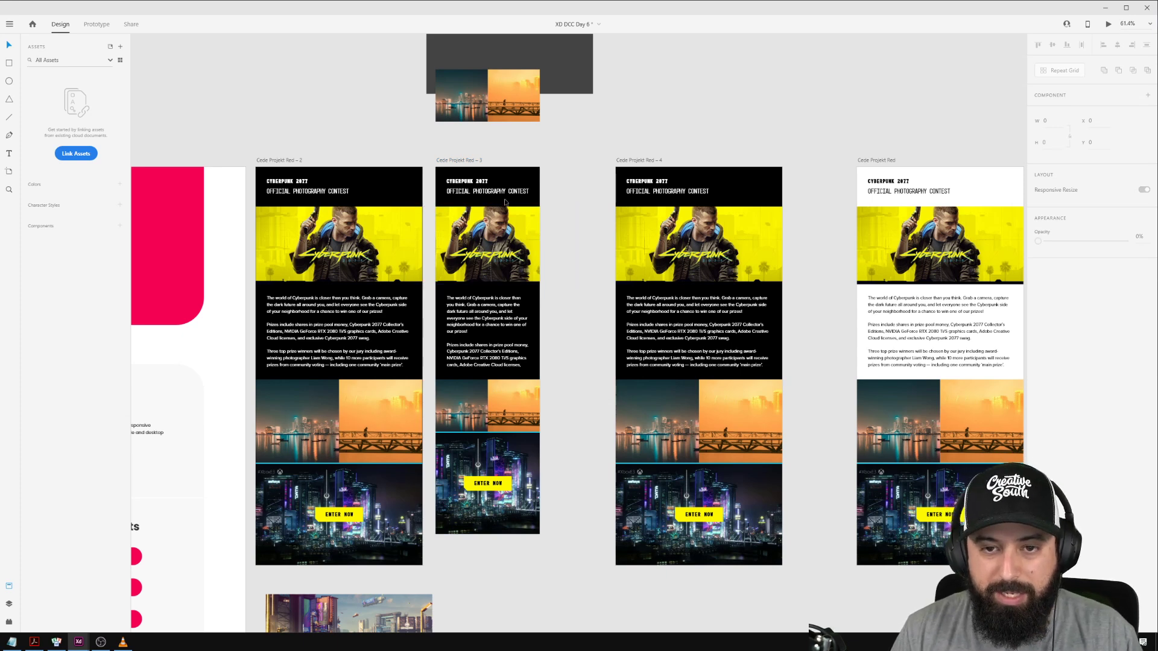
Move the third black artboard beside the narrow one at X 2547, Y 0, and widen it to 768 px with Responsive Resize on.
{"action": "left_click_drag", "start_coordinate": [648, 158], "coordinate": [580, 161]}
{"action": "left_click_drag", "start_coordinate": [693, 142], "coordinate": [606, 88]}
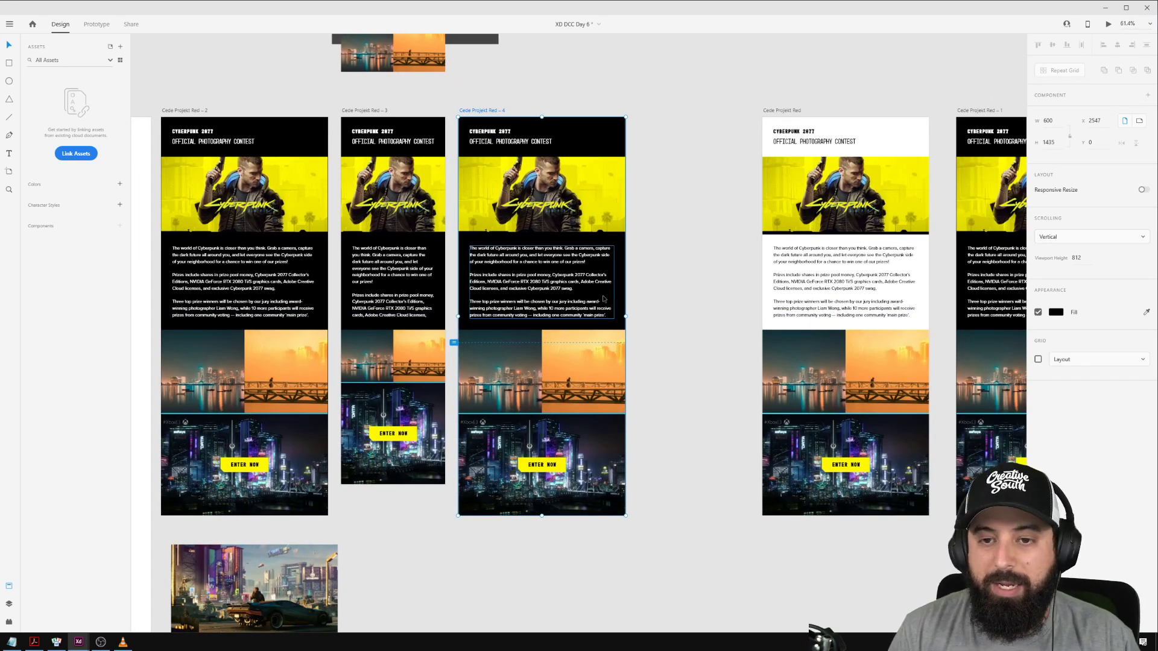
{"action": "left_click_drag", "start_coordinate": [626, 316], "coordinate": [641, 316]}
{"action": "key", "text": "ctrl+z"}
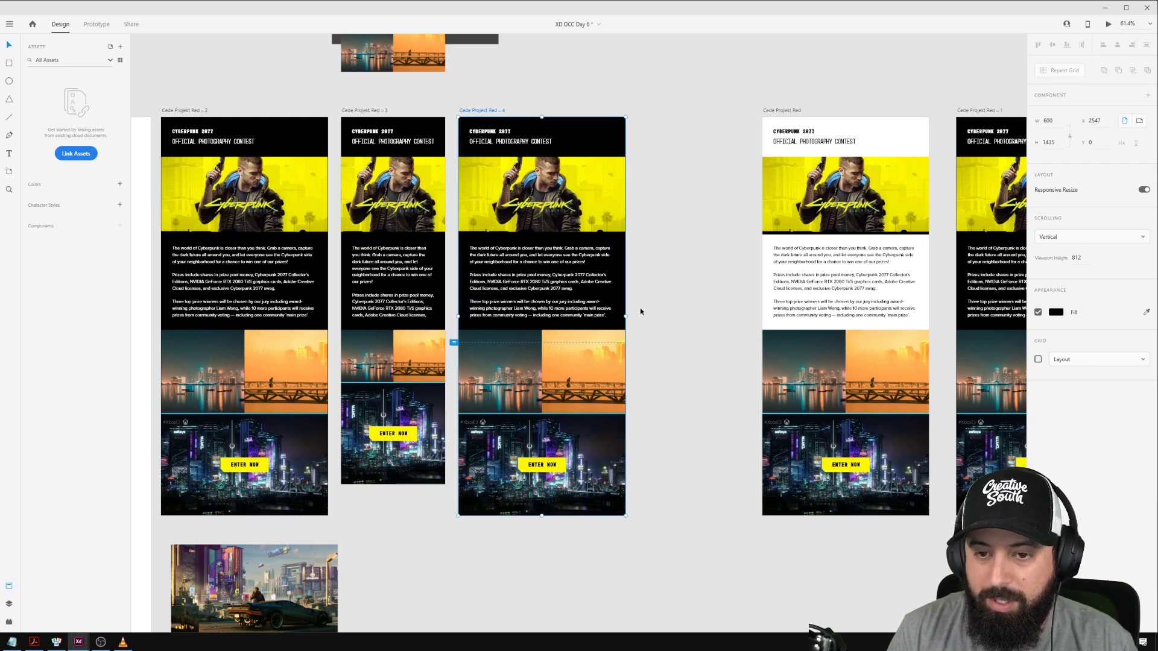
{"action": "left_click_drag", "start_coordinate": [624, 315], "coordinate": [671, 317]}
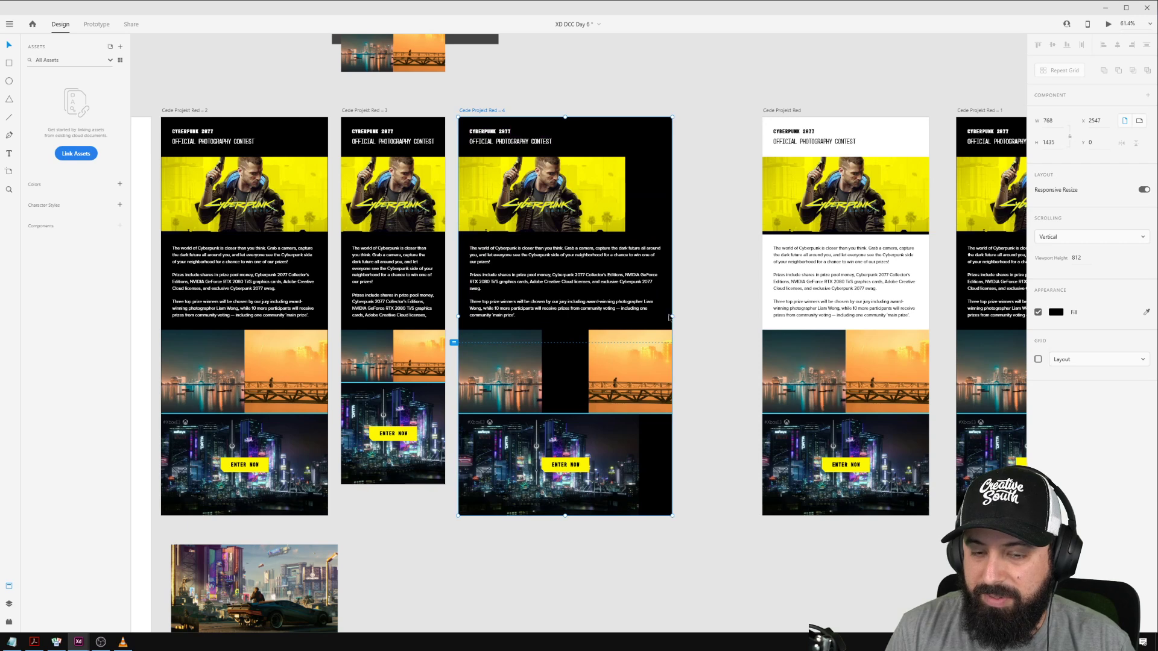
{"action": "left_click", "coordinate": [725, 219]}
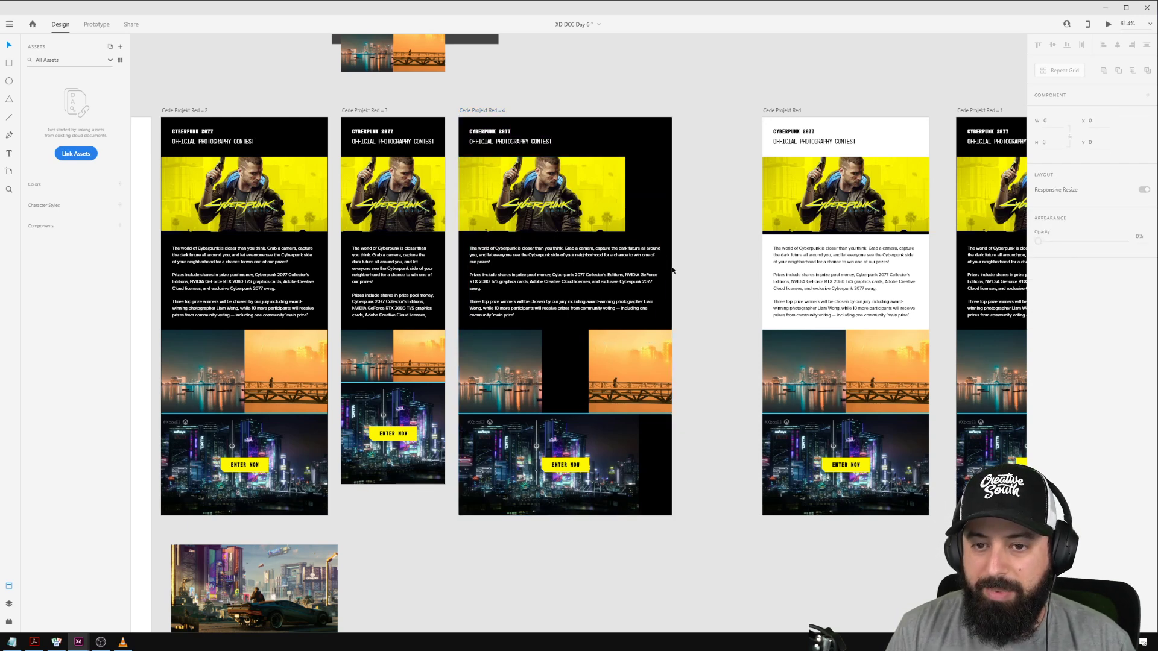
Scale the yellow Cyberpunk hero image proportionally to the full width of the 768 px artboard.
{"action": "mouse_move", "coordinate": [711, 338]}
{"action": "left_mouse_down"}
{"action": "mouse_move", "coordinate": [549, 440]}
{"action": "mouse_move", "coordinate": [589, 400]}
{"action": "mouse_move", "coordinate": [706, 343]}
{"action": "left_mouse_up"}
{"action": "left_click", "coordinate": [590, 206]}
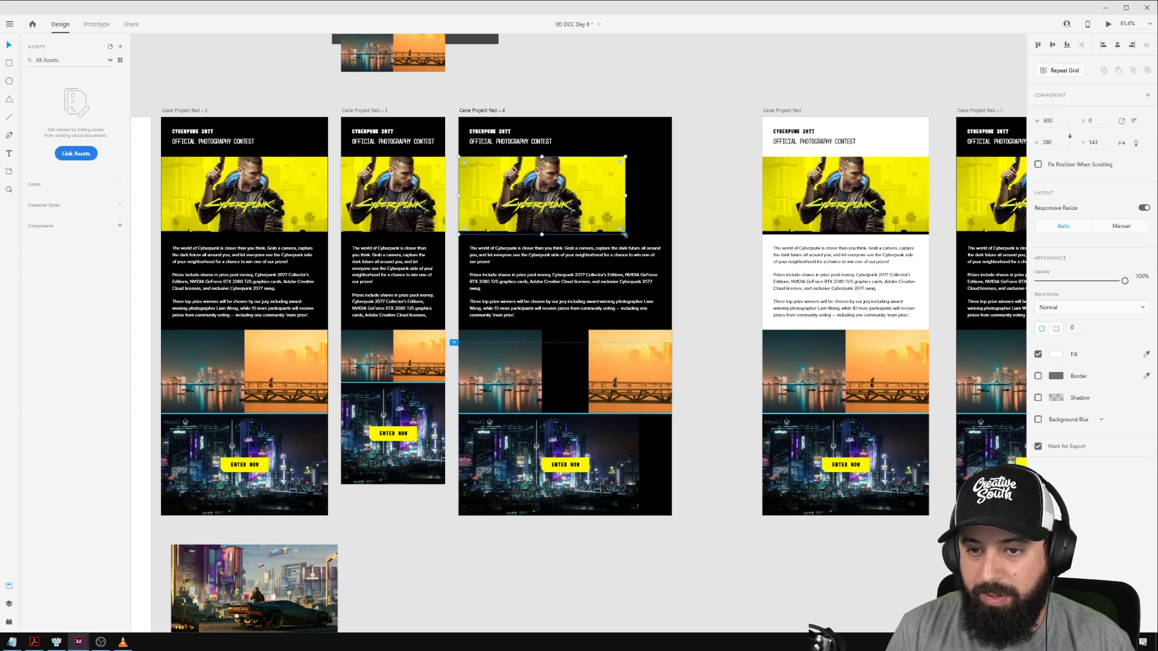
{"action": "left_click_drag", "start_coordinate": [626, 234], "coordinate": [673, 257]}
In the 768 px artboard, set the OFFICIAL PHOTOGRAPHY CONTEST line to size 32 and the CYBERPUNK 2077 title to size 24.
{"action": "left_click", "coordinate": [523, 143]}
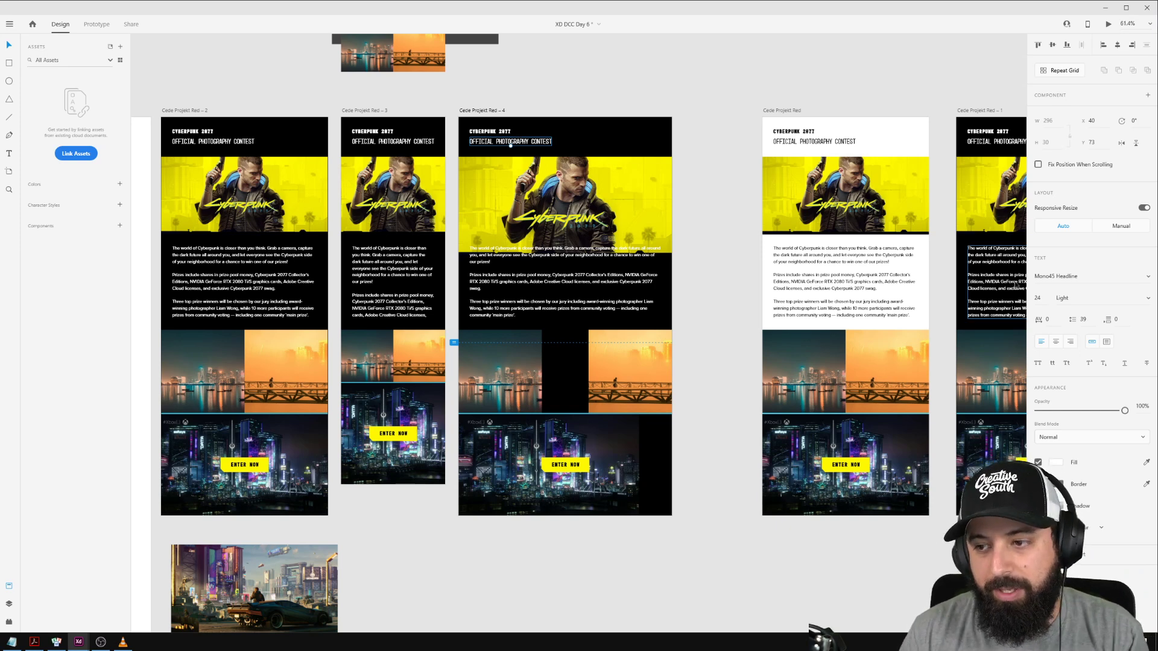
{"action": "type", "text": "32"}
{"action": "key", "text": "Return"}
{"action": "key", "text": "shift+Tab"}
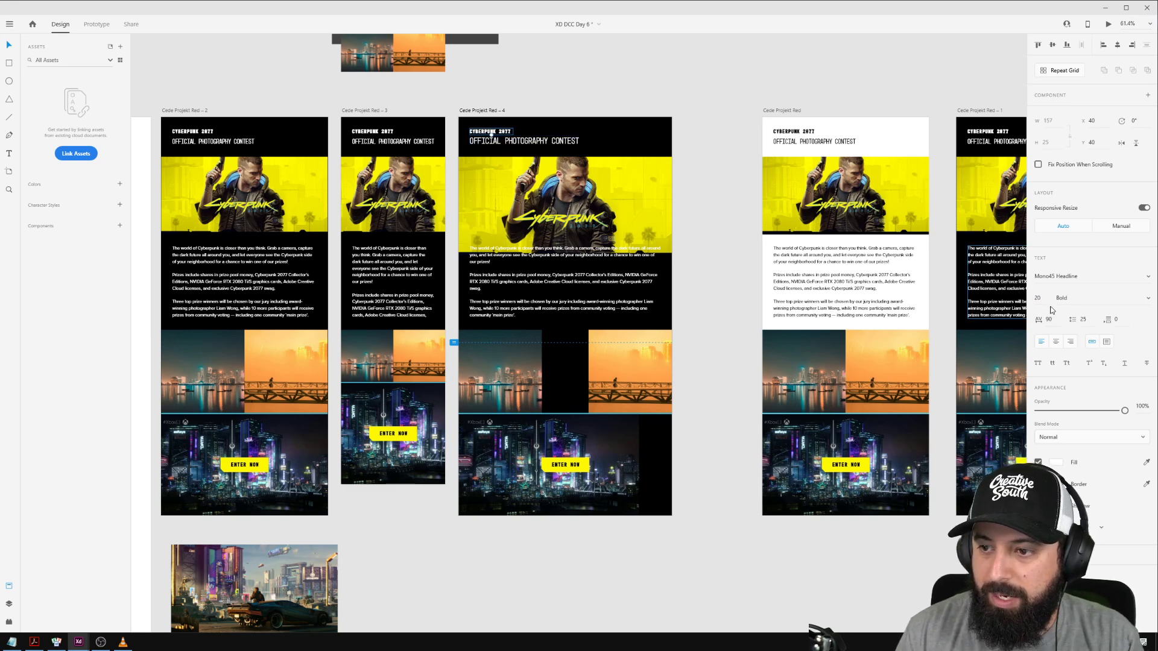
{"action": "left_click", "coordinate": [1039, 299]}
{"action": "type", "text": "24"}
{"action": "key", "text": "Return"}
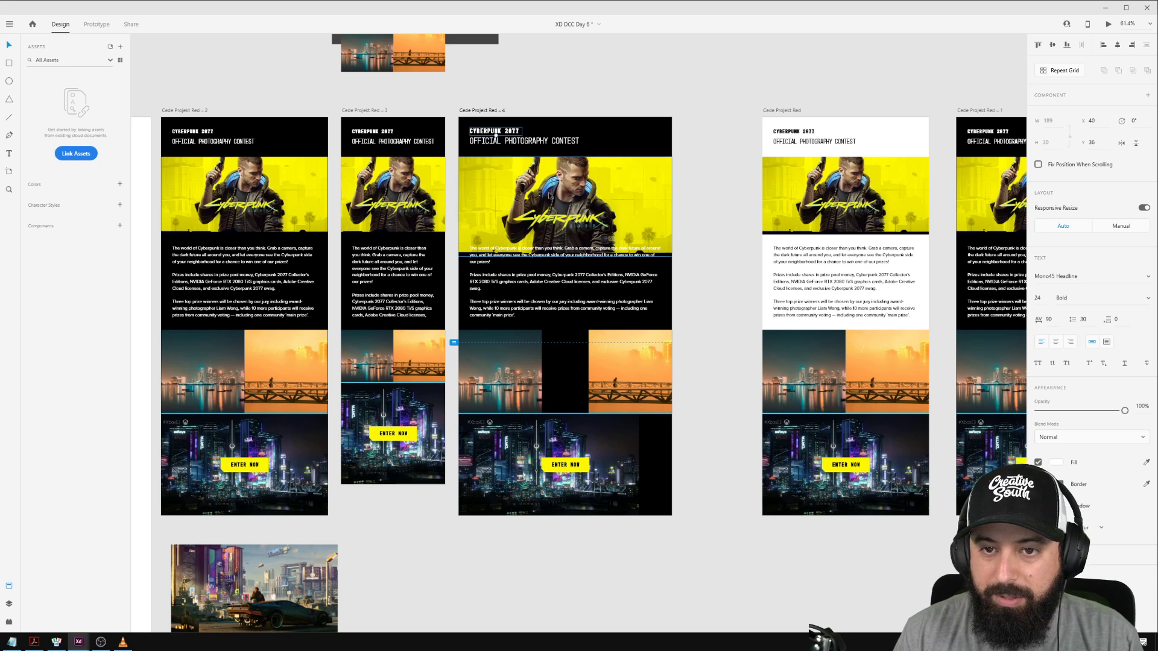
Move the contest subtitle and the hero image down together slightly in the 768 px artboard, widening the gap below the title.
{"action": "left_click", "coordinate": [558, 140]}
{"action": "left_click", "coordinate": [565, 179], "text": "shift"}
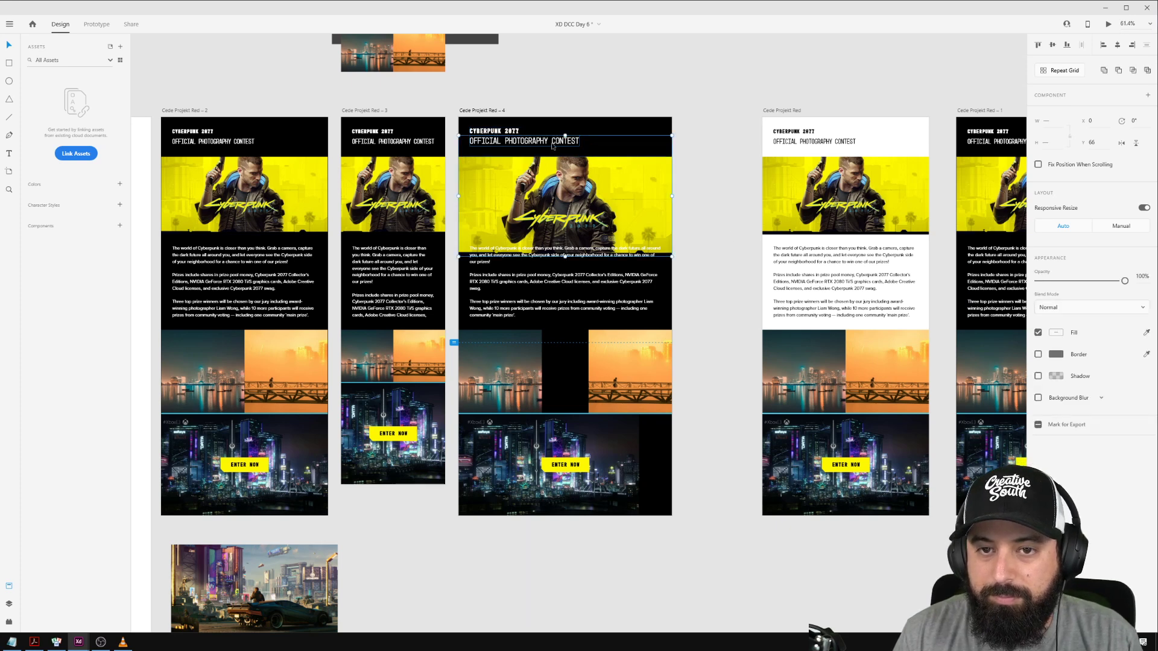
{"action": "left_click_drag", "start_coordinate": [552, 145], "coordinate": [553, 149]}
{"action": "left_click", "coordinate": [584, 276]}
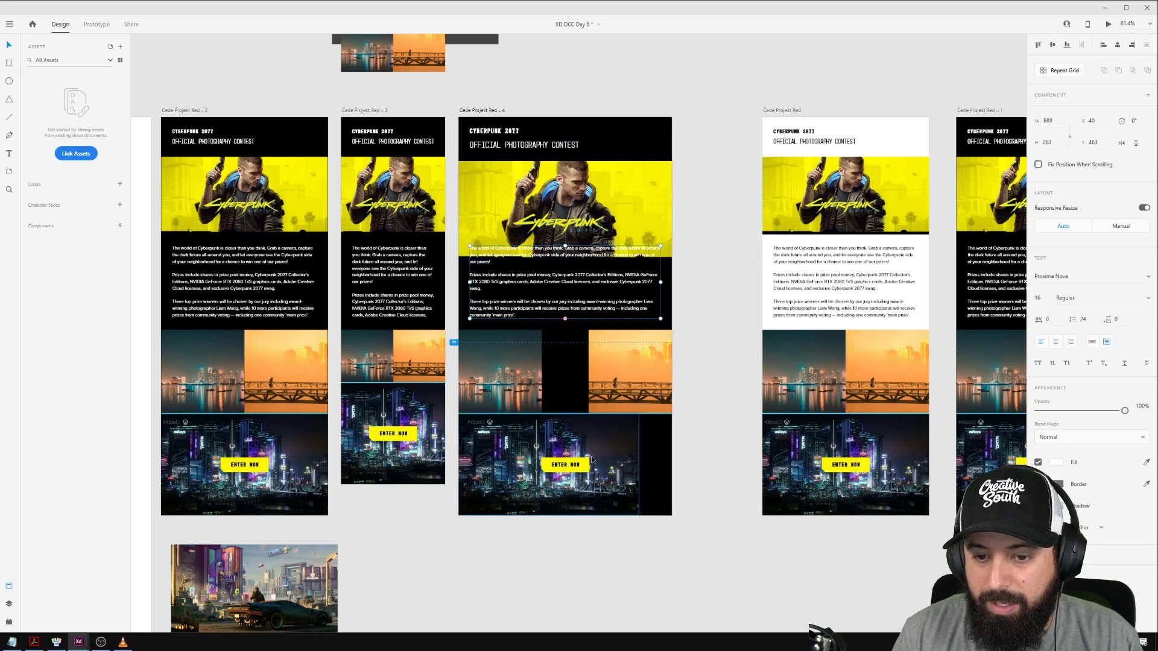
Scale the night-city image to the full width of the 768 px artboard and delete its two separated skyline and bridge photos.
{"action": "left_click", "coordinate": [627, 455]}
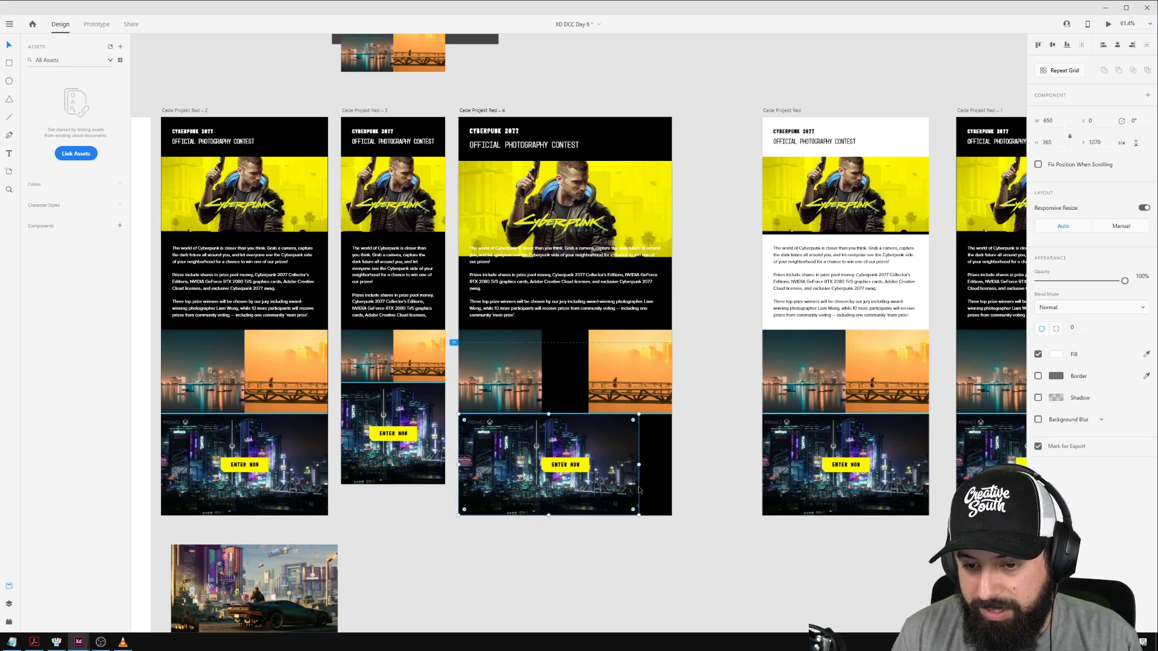
{"action": "left_click_drag", "start_coordinate": [639, 516], "coordinate": [672, 534]}
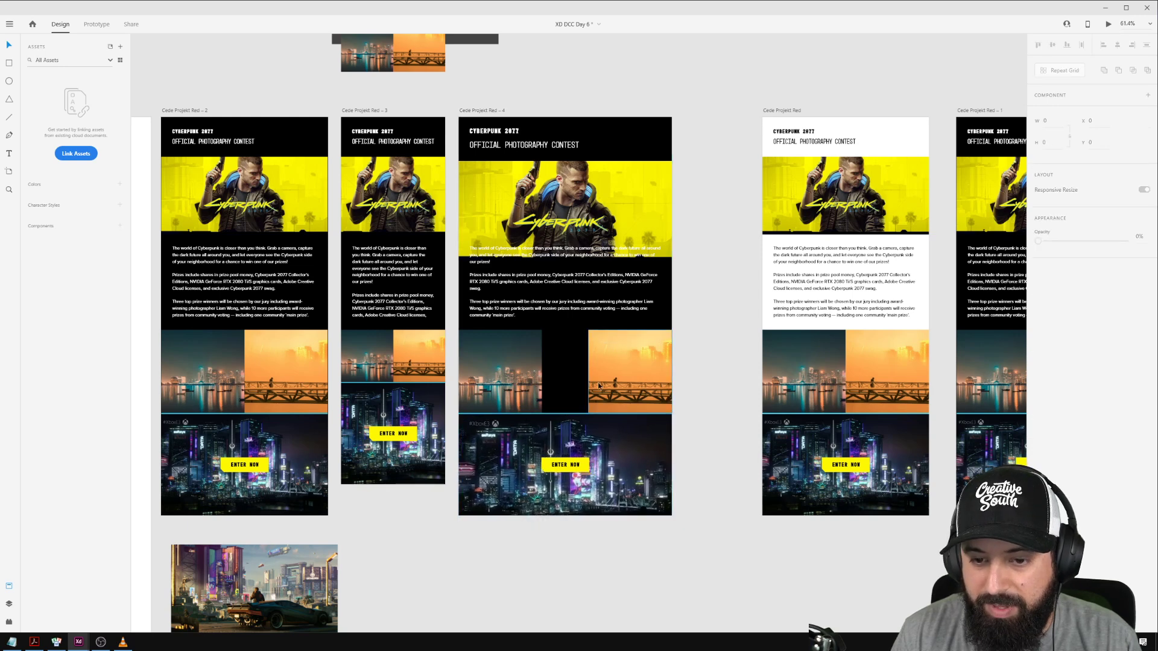
{"action": "left_click", "coordinate": [500, 371]}
{"action": "key", "text": "Delete"}
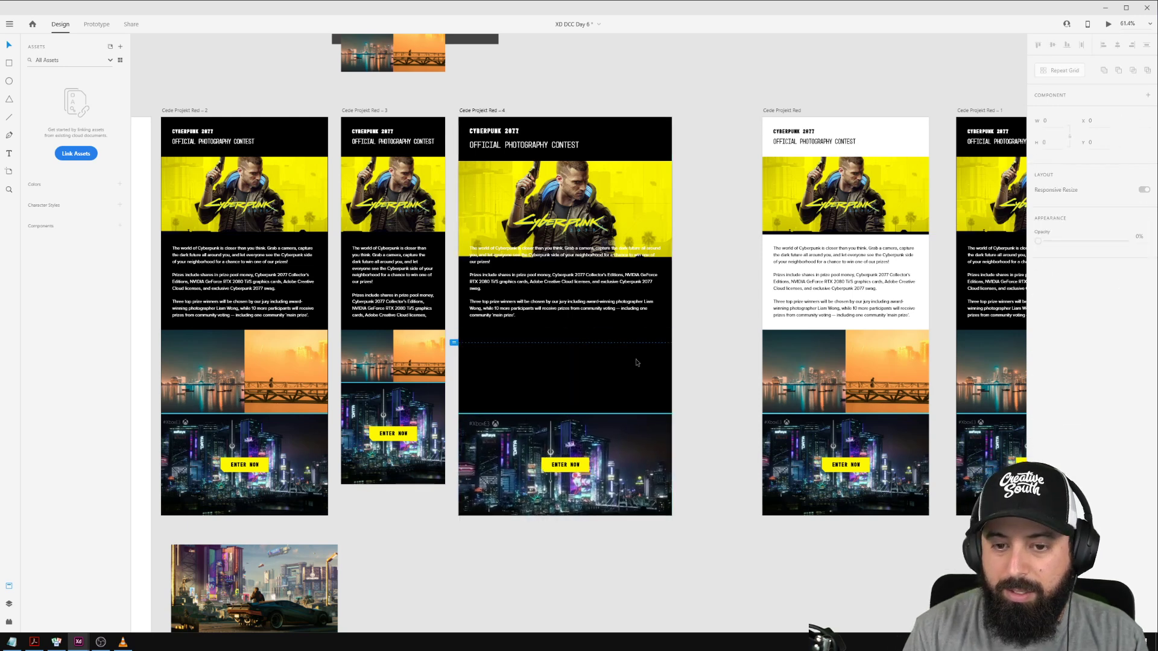
Copy the skyline and bridge photos from the 375 px artboard into the 768 px one and scale them proportionally to full width above the blue line.
{"action": "left_click", "coordinate": [347, 337]}
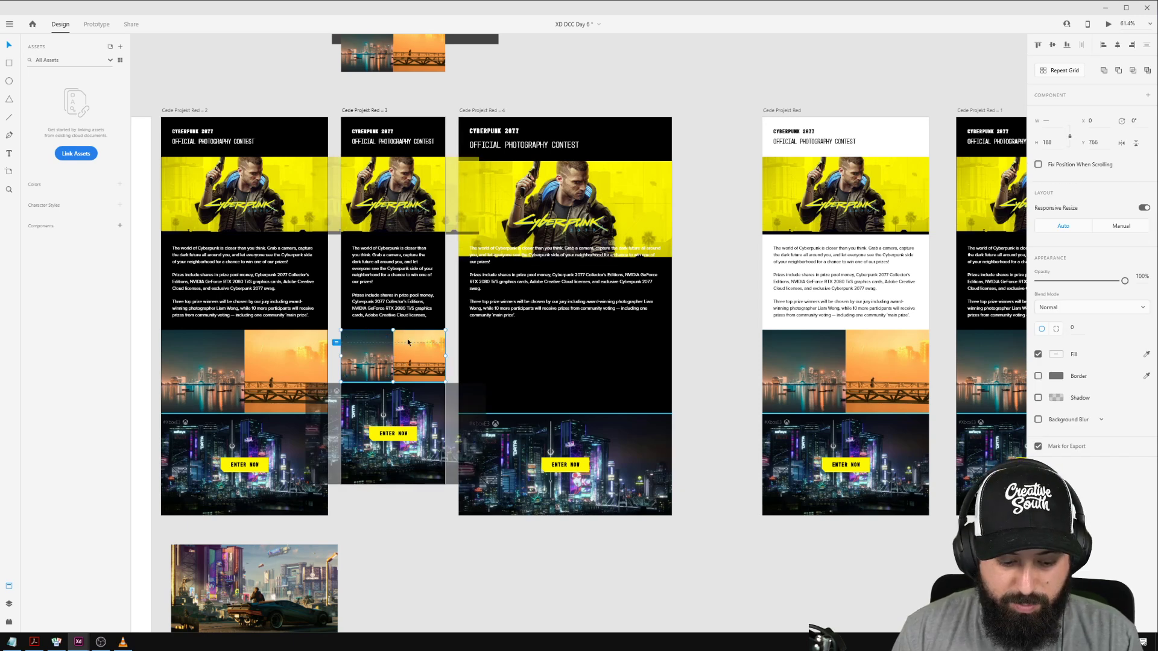
{"action": "left_click", "coordinate": [474, 112]}
{"action": "key", "text": "ctrl+v"}
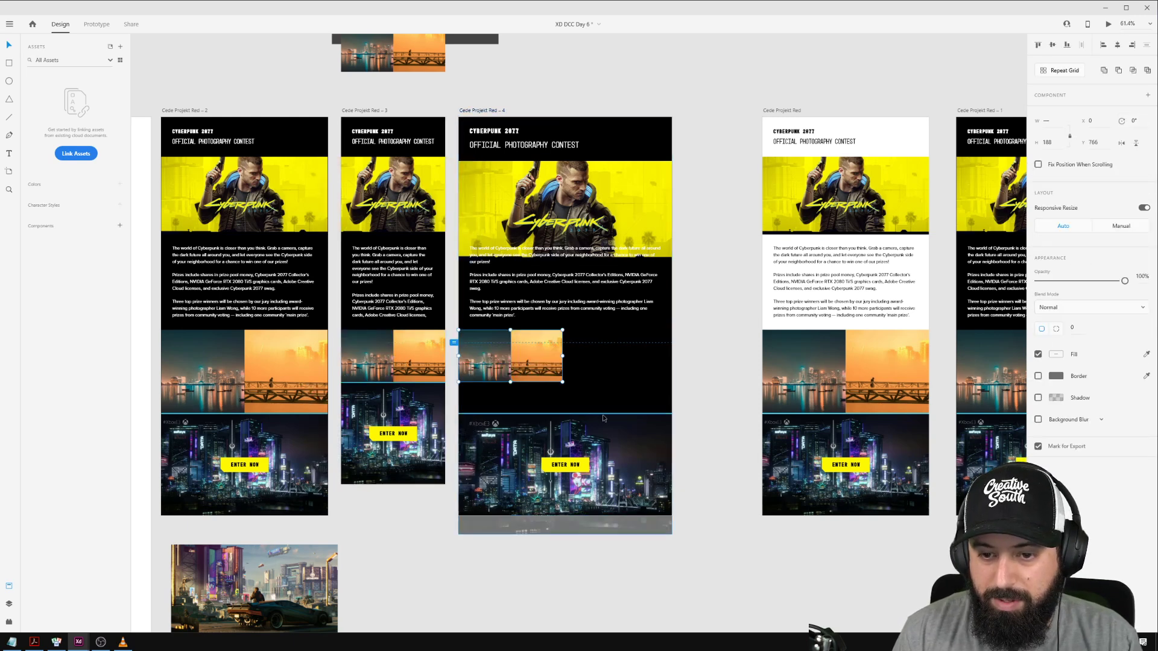
{"action": "left_click_drag", "start_coordinate": [502, 350], "coordinate": [495, 374]}
{"action": "left_click_drag", "start_coordinate": [563, 361], "coordinate": [673, 306]}
{"action": "left_click", "coordinate": [729, 370]}
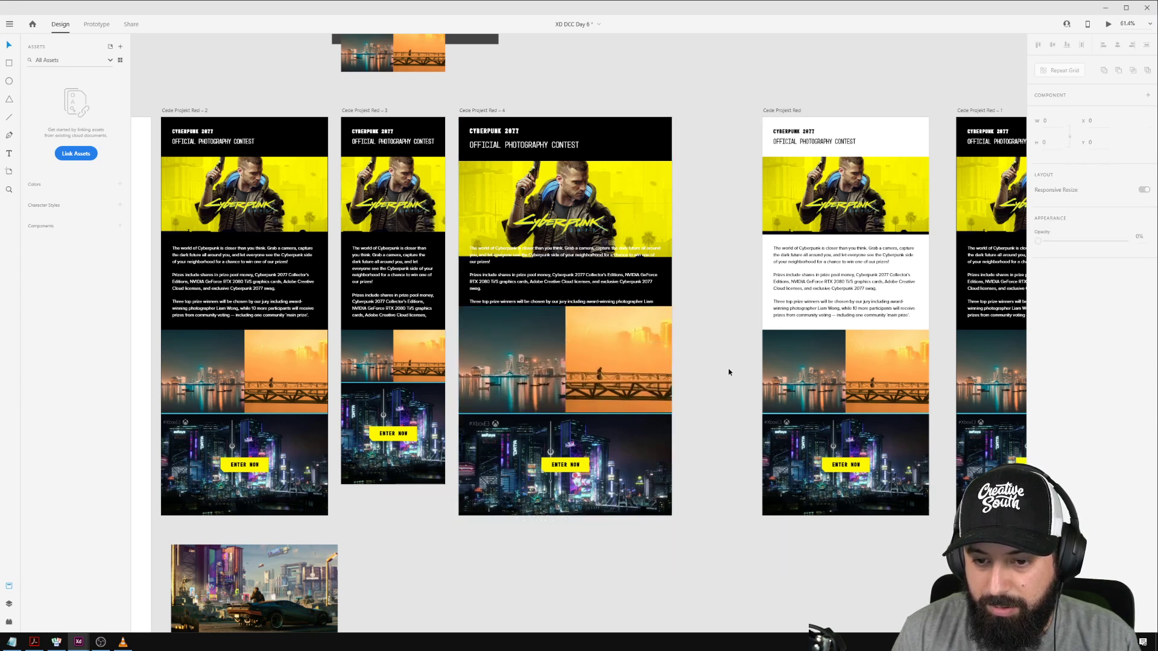
Fine-tune the two photos in the 768 px artboard, making the skyline photo 384 px square so both meet at the center and sit on the blue line.
{"action": "double_click", "coordinate": [630, 384]}
{"action": "scroll", "coordinate": [630, 384], "scroll_direction": "up", "scroll_amount": 5}
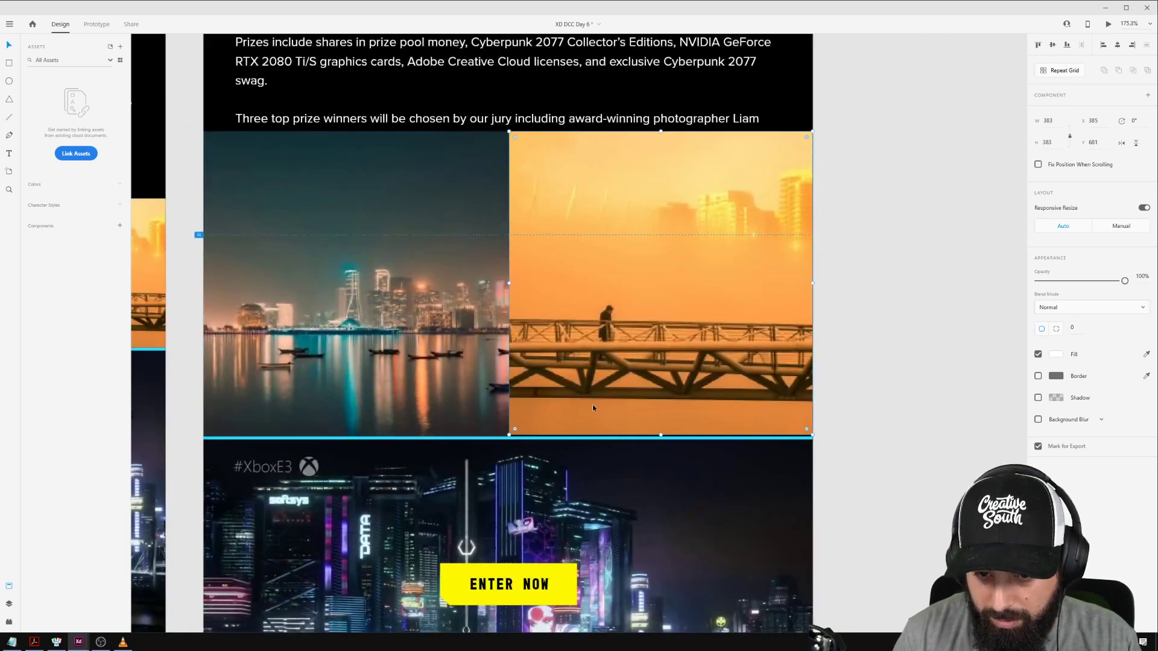
{"action": "left_click", "coordinate": [455, 246]}
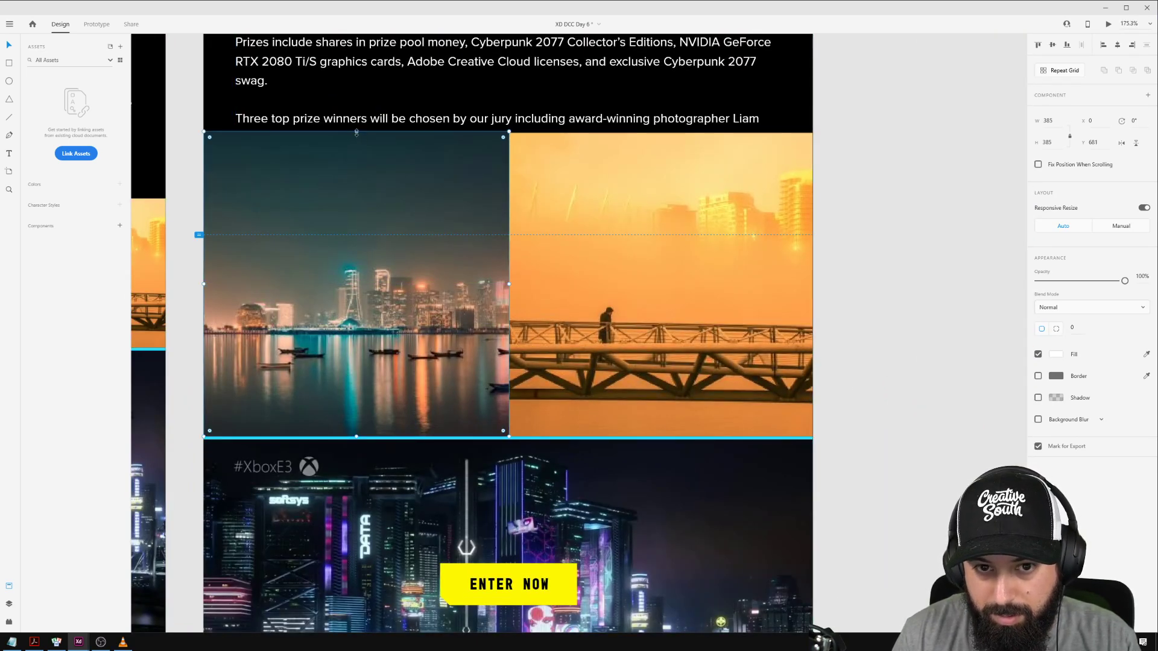
{"action": "left_click", "coordinate": [841, 246]}
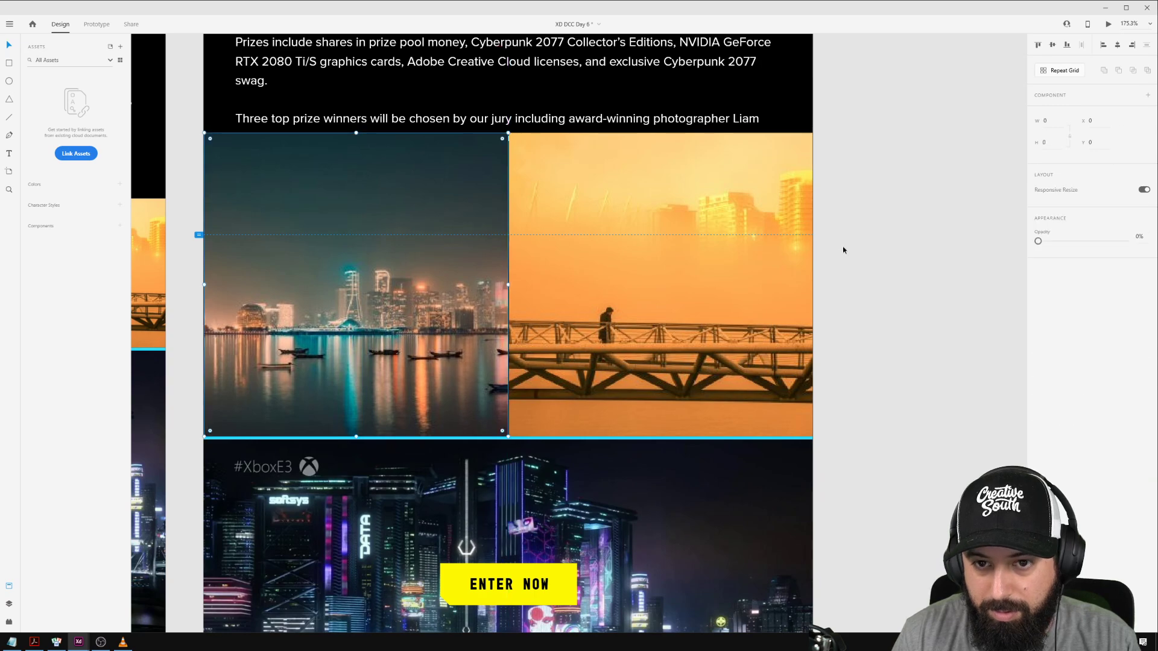
{"action": "scroll", "coordinate": [871, 246], "scroll_direction": "down", "scroll_amount": 2}
{"action": "left_click", "coordinate": [588, 244]}
{"action": "scroll", "coordinate": [588, 288], "scroll_direction": "up", "scroll_amount": 8}
{"action": "scroll", "coordinate": [592, 477], "scroll_direction": "down", "scroll_amount": 3}
{"action": "left_click_drag", "start_coordinate": [602, 474], "coordinate": [604, 476]}
{"action": "scroll", "coordinate": [671, 419], "scroll_direction": "down", "scroll_amount": 6}
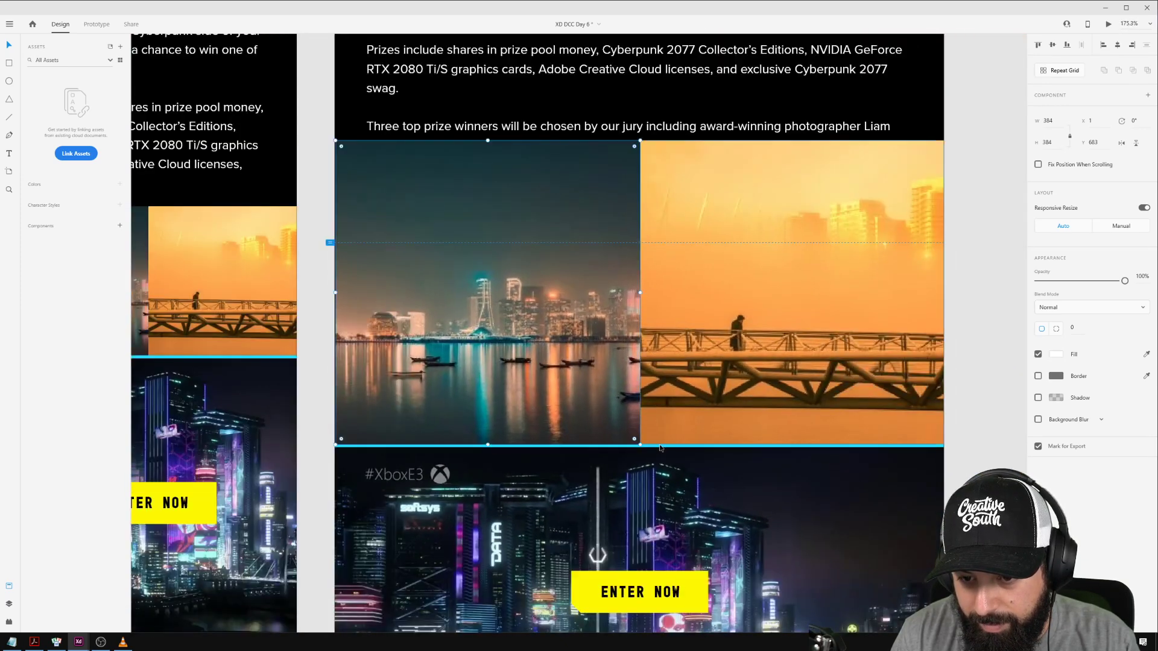
Send the skyline photo in the 768 px artboard behind the body text.
{"action": "right_click", "coordinate": [524, 346]}
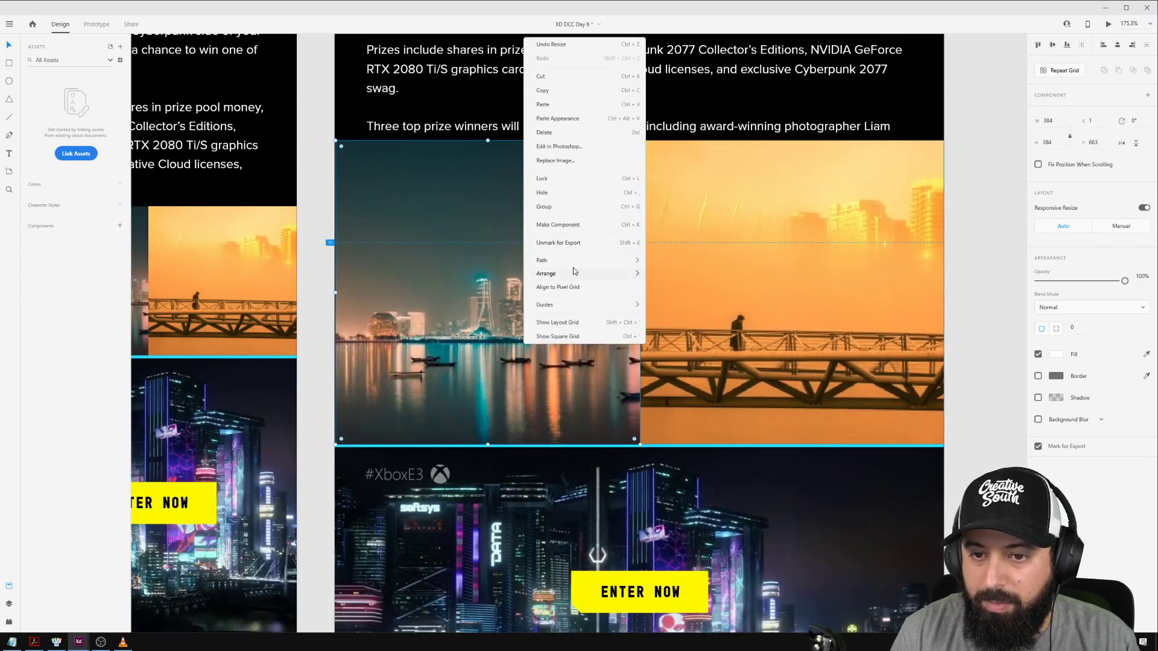
{"action": "mouse_move", "coordinate": [573, 273]}
{"action": "left_click", "coordinate": [704, 317]}
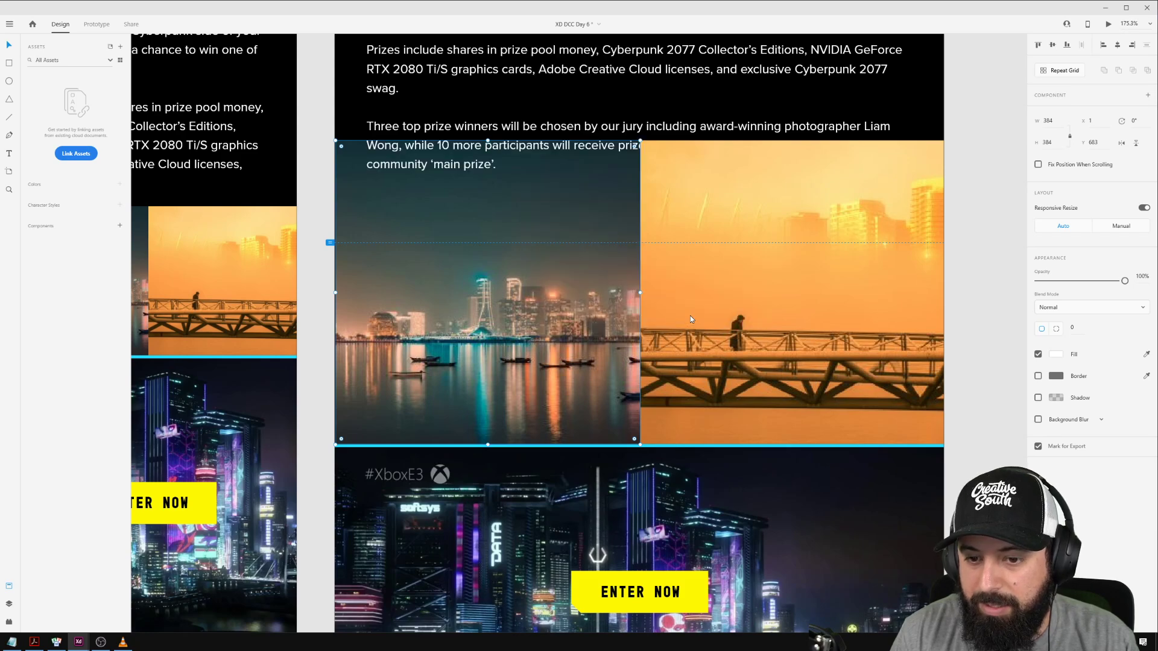
Move both photos and the whole ENTER NOW city section down together to Y 768, leaving a gap below the body text.
{"action": "scroll", "coordinate": [972, 338], "scroll_direction": "down", "scroll_amount": 5}
{"action": "left_click_drag", "start_coordinate": [940, 308], "coordinate": [822, 235]}
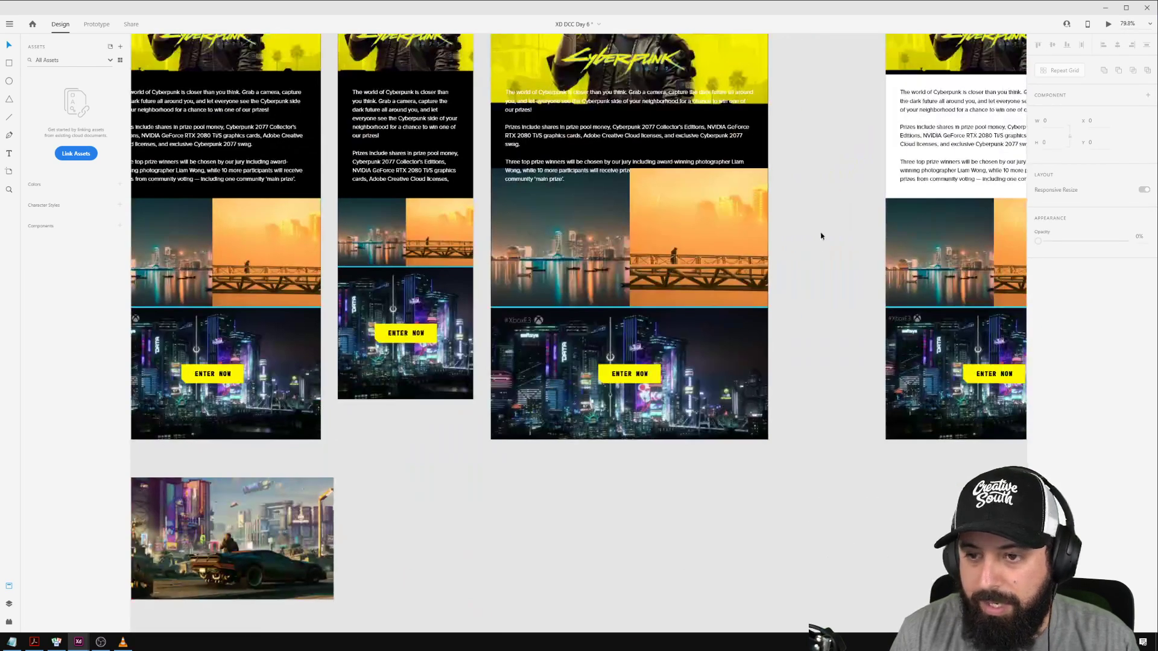
{"action": "left_click_drag", "start_coordinate": [809, 370], "coordinate": [615, 237]}
{"action": "left_click_drag", "start_coordinate": [598, 276], "coordinate": [598, 287]}
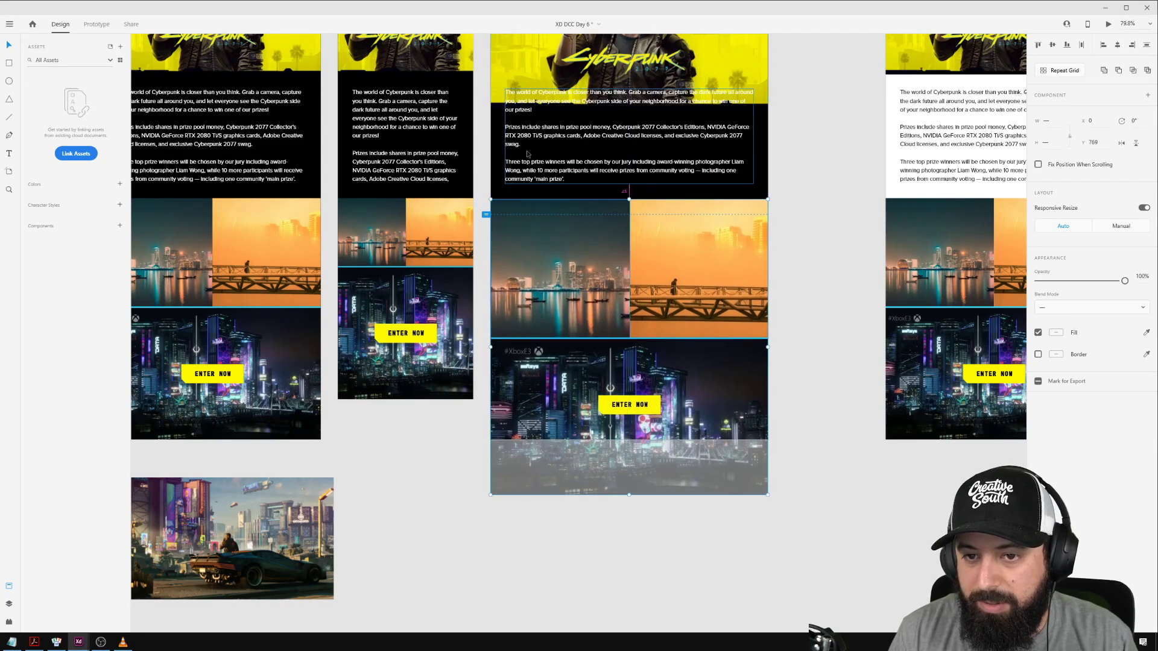
{"action": "key", "text": "Up"}
{"action": "key", "text": "Up"}
{"action": "key", "text": "Up"}
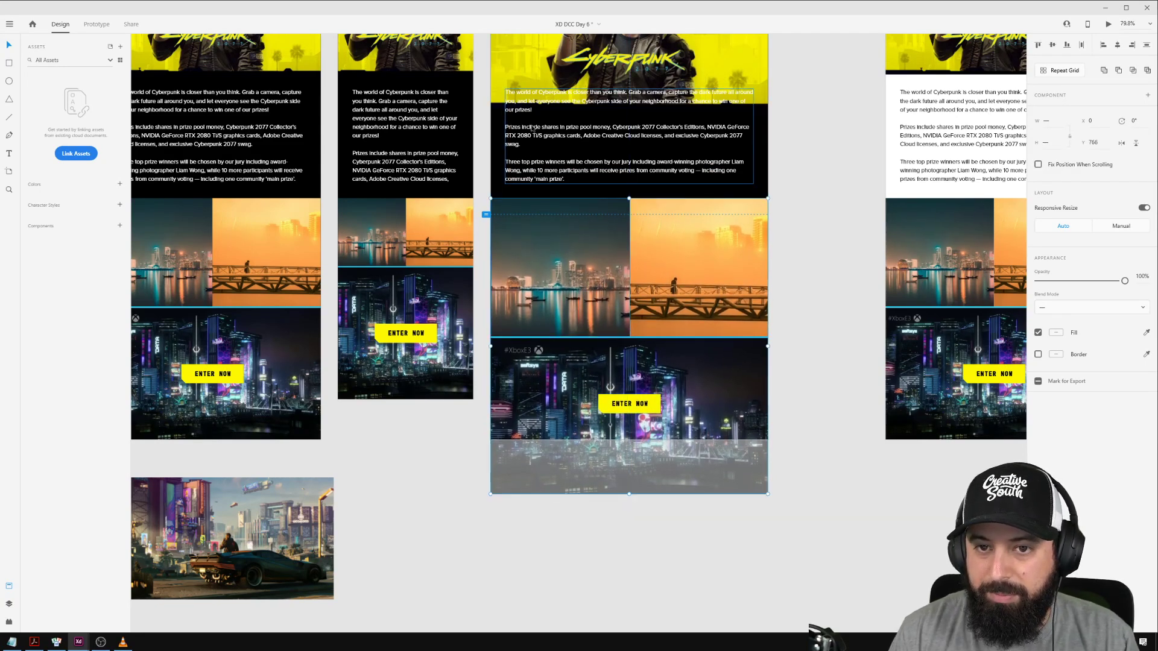
Move the body text, photos and city section down together until the text starts at Y 557, clear of the hero image.
{"action": "scroll", "coordinate": [543, 139], "scroll_direction": "up", "scroll_amount": 1}
{"action": "key", "text": "shift+Down"}
{"action": "key", "text": "shift+Down"}
{"action": "key", "text": "shift+Down"}
{"action": "key", "text": "shift+Down"}
{"action": "key", "text": "shift+Down"}
{"action": "key", "text": "shift+Down"}
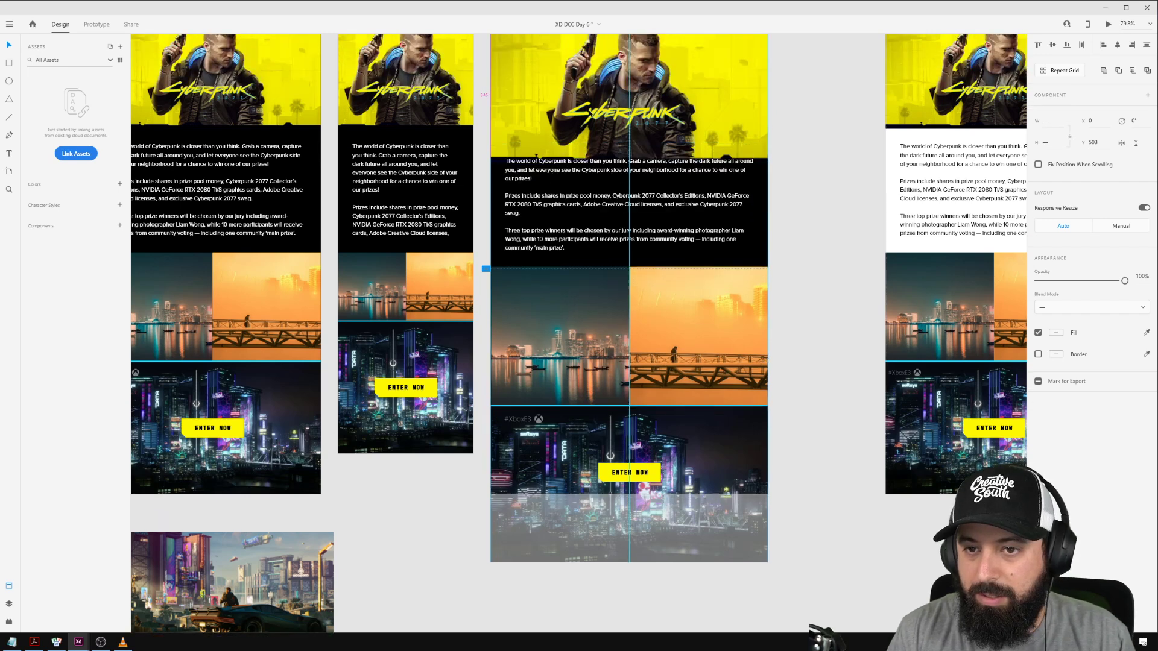
{"action": "key", "text": "shift+Down"}
{"action": "key", "text": "shift+Down"}
{"action": "key", "text": "Down"}
{"action": "key", "text": "Down"}
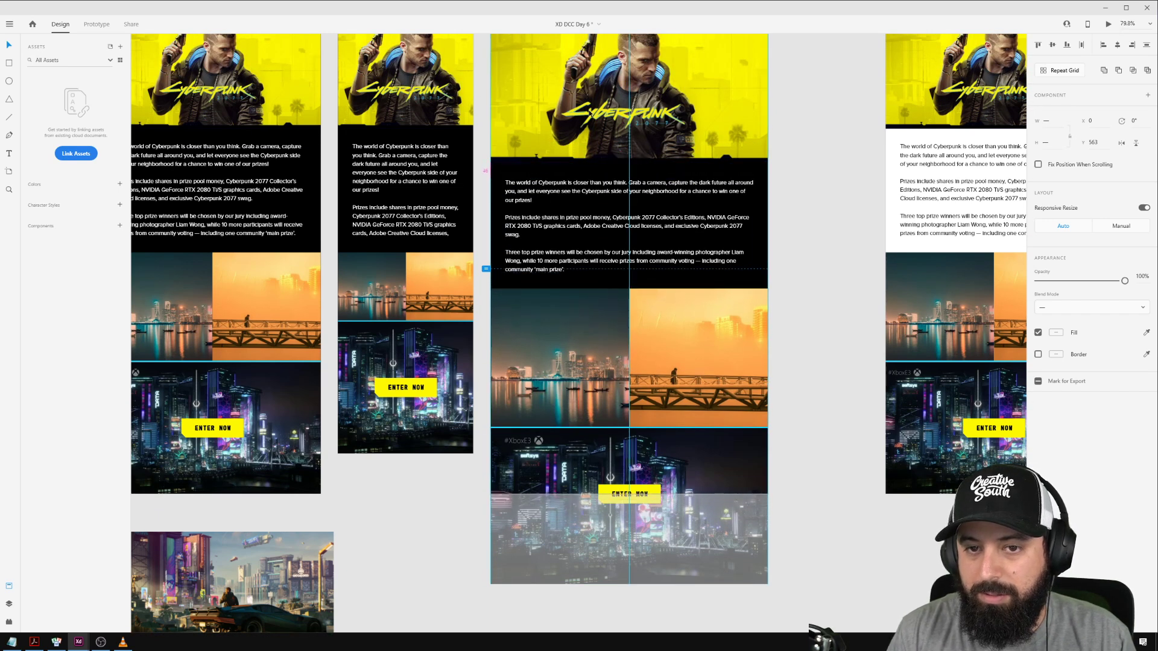
{"action": "key", "text": "Down"}
{"action": "key", "text": "Down"}
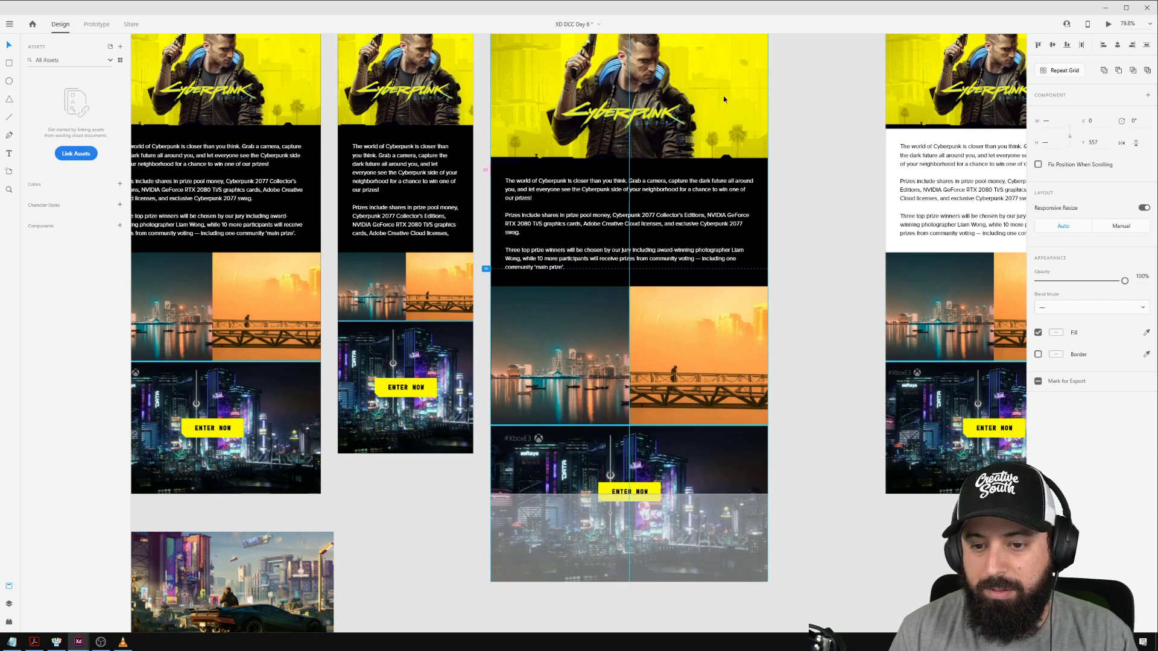
Turn off Responsive Resize for the 768 px artboard and extend its height to about 1599 px to contain the full city image.
{"action": "scroll", "coordinate": [784, 115], "scroll_direction": "down", "scroll_amount": 5}
{"action": "scroll", "coordinate": [792, 117], "scroll_direction": "up", "scroll_amount": 1}
{"action": "left_click", "coordinate": [627, 106]}
{"action": "left_click", "coordinate": [1144, 190]}
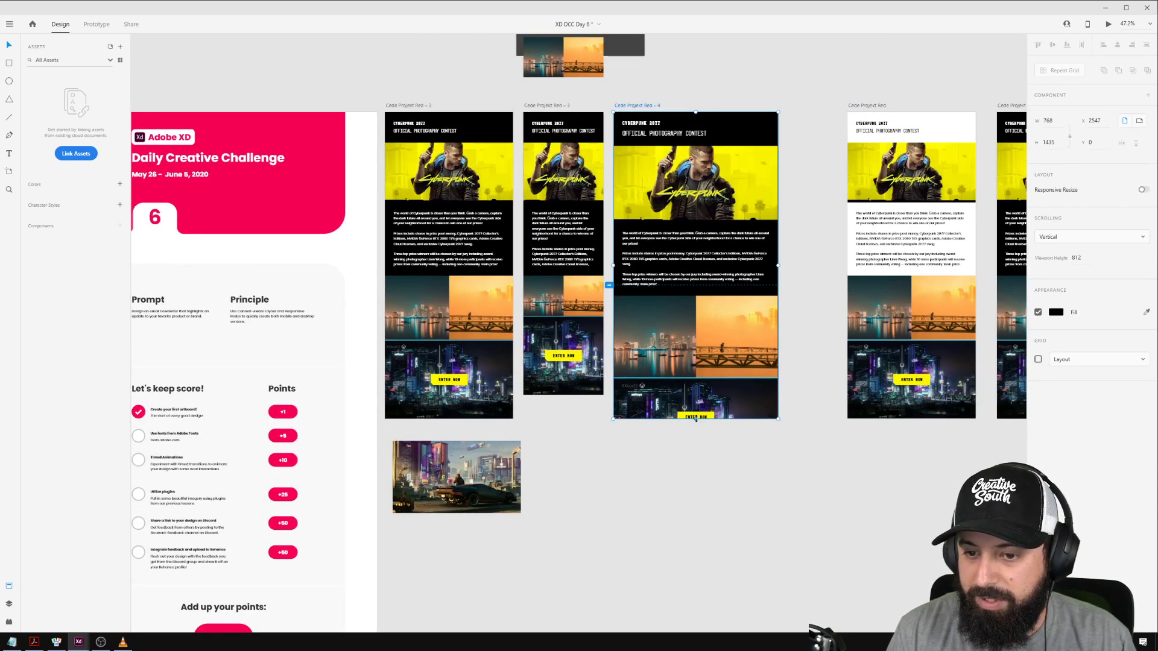
{"action": "left_click_drag", "start_coordinate": [695, 418], "coordinate": [694, 453]}
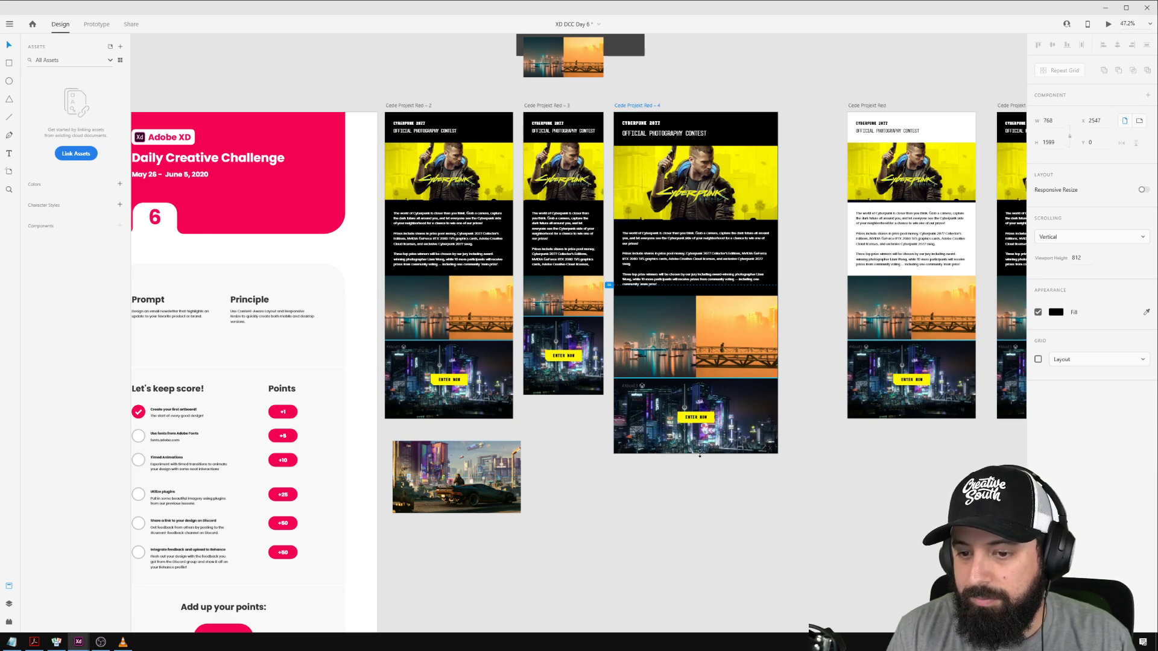
{"action": "left_click", "coordinate": [823, 464]}
{"action": "scroll", "coordinate": [823, 464], "scroll_direction": "right", "scroll_amount": 2}
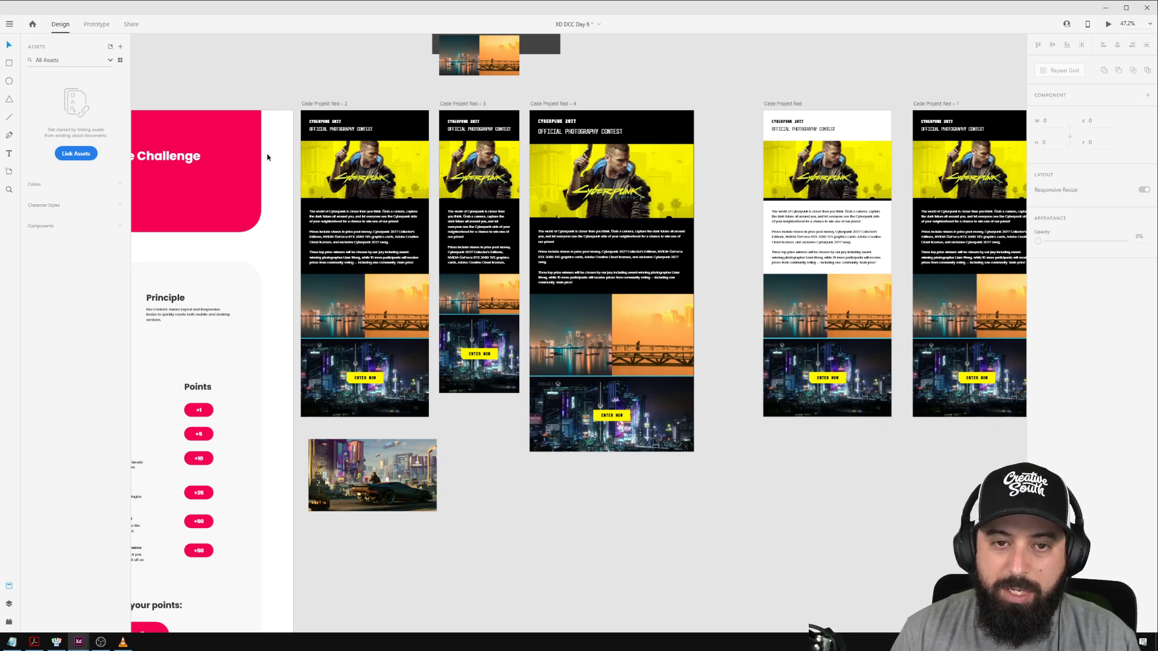
{"action": "left_click", "coordinate": [323, 104]}
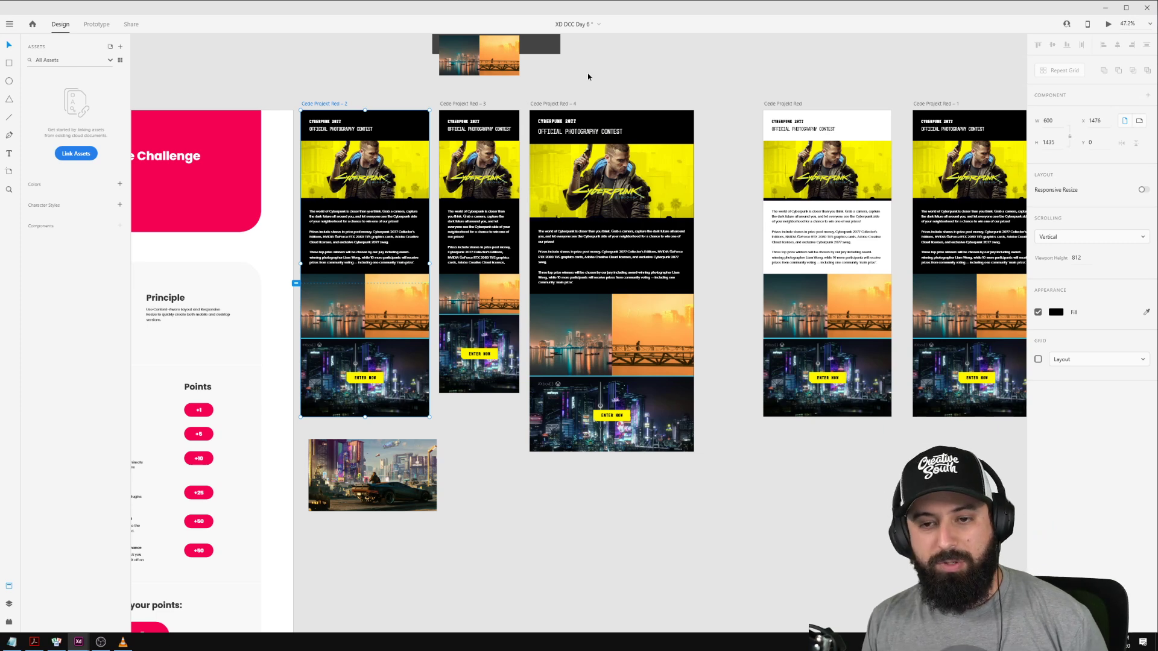
{"action": "left_click", "coordinate": [444, 106]}
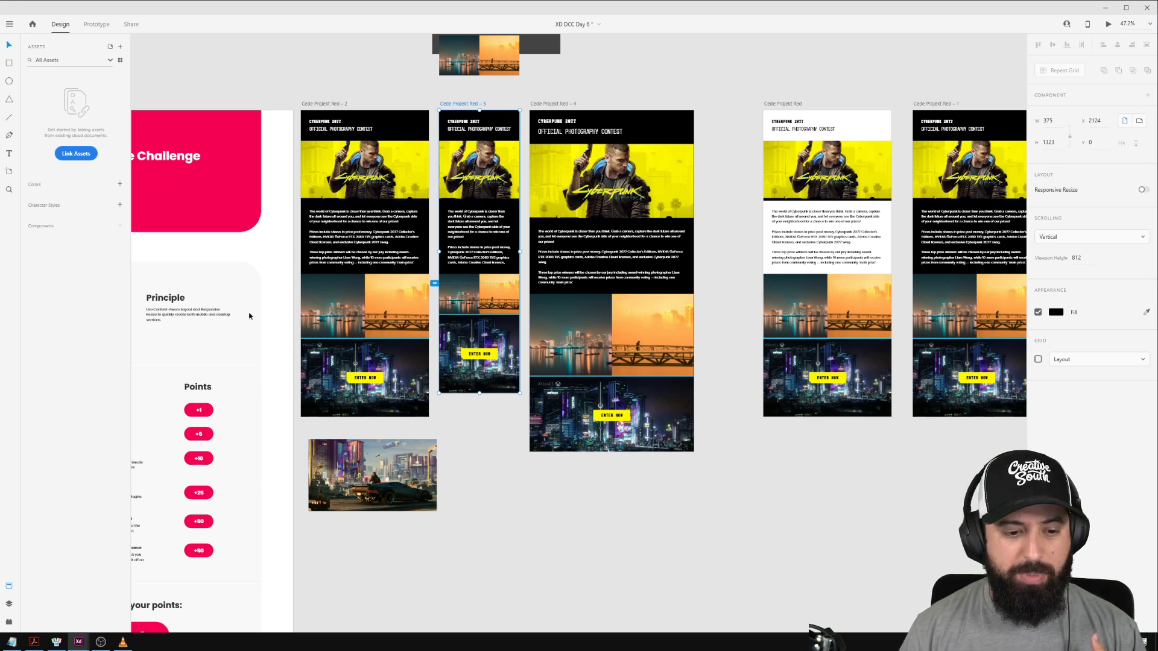
Switch to Discord and view the Adobe XD server's current-challenge channel.
{"action": "key", "text": "alt+Tab"}
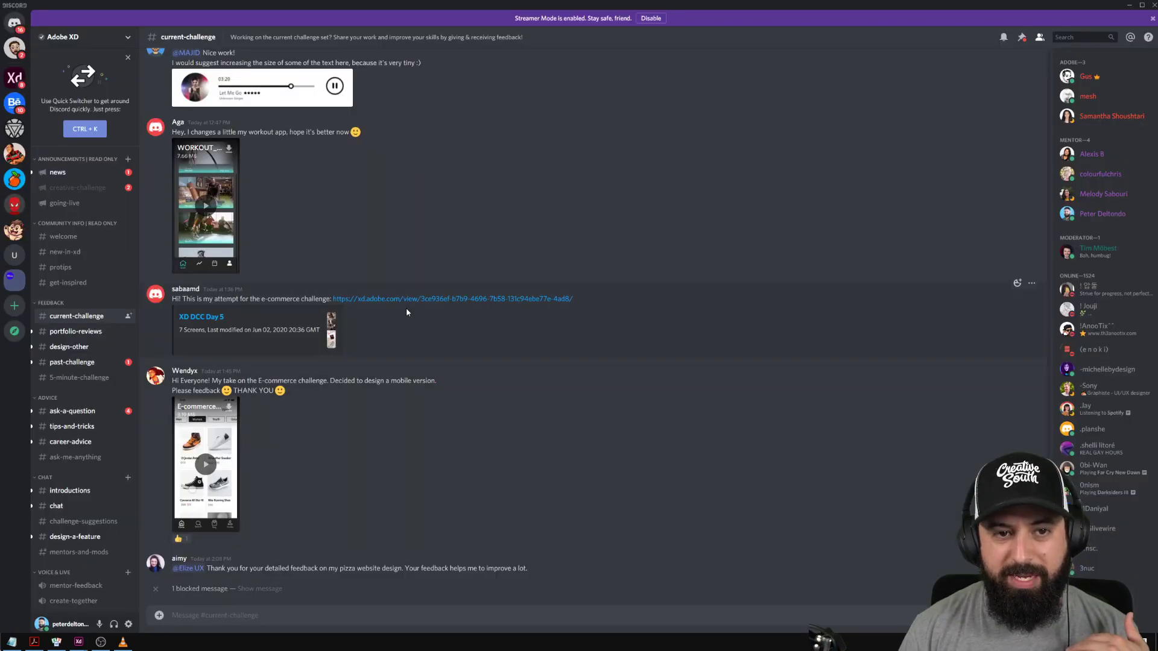